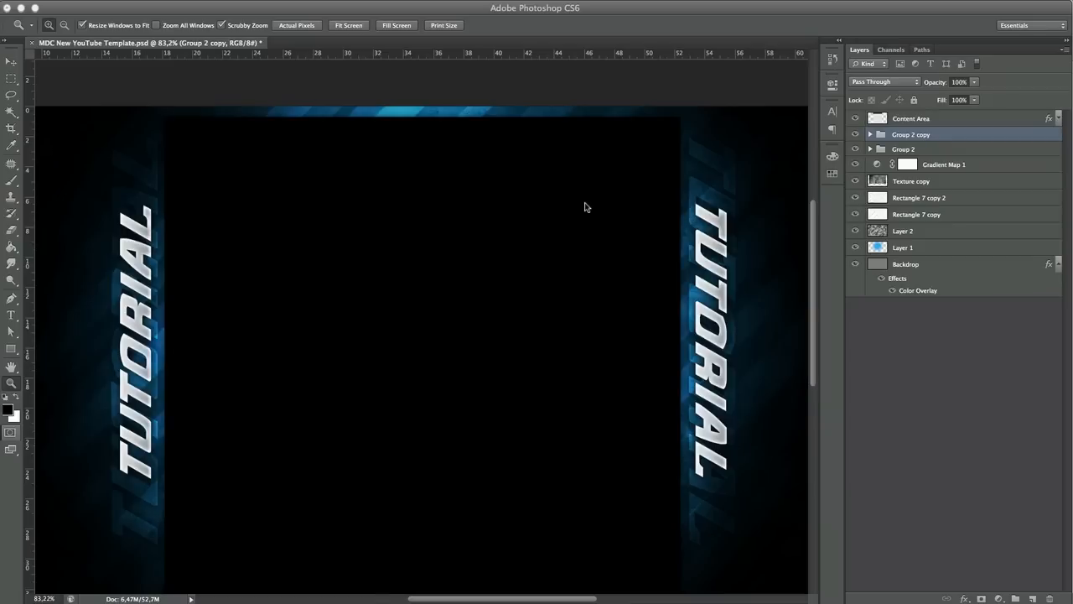
pyautogui.scroll(-3, 585, 206)
pyautogui.scroll(2, 585, 206)
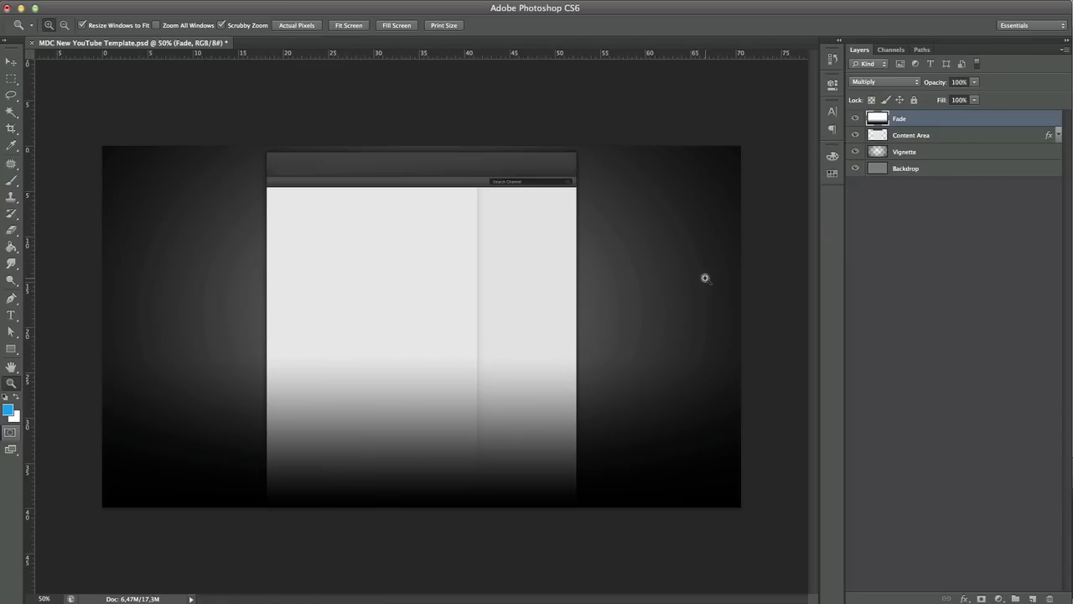
# Delete the Fade and Vignette layers, leaving only the Content Area and Backdrop layers
pyautogui.press('BackSpace')
pyautogui.click(959, 131)
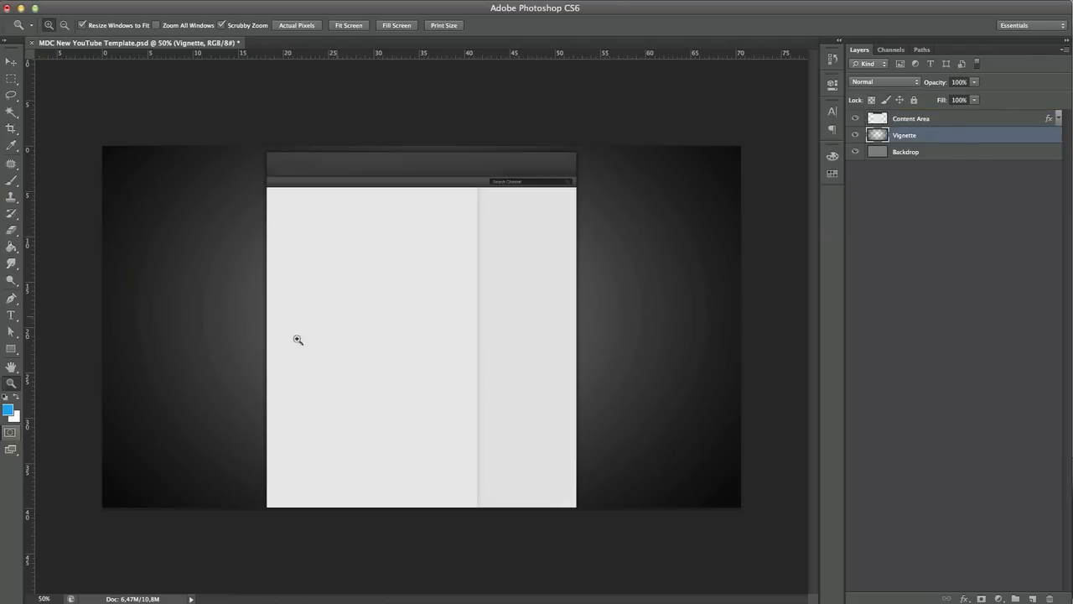
pyautogui.press('BackSpace')
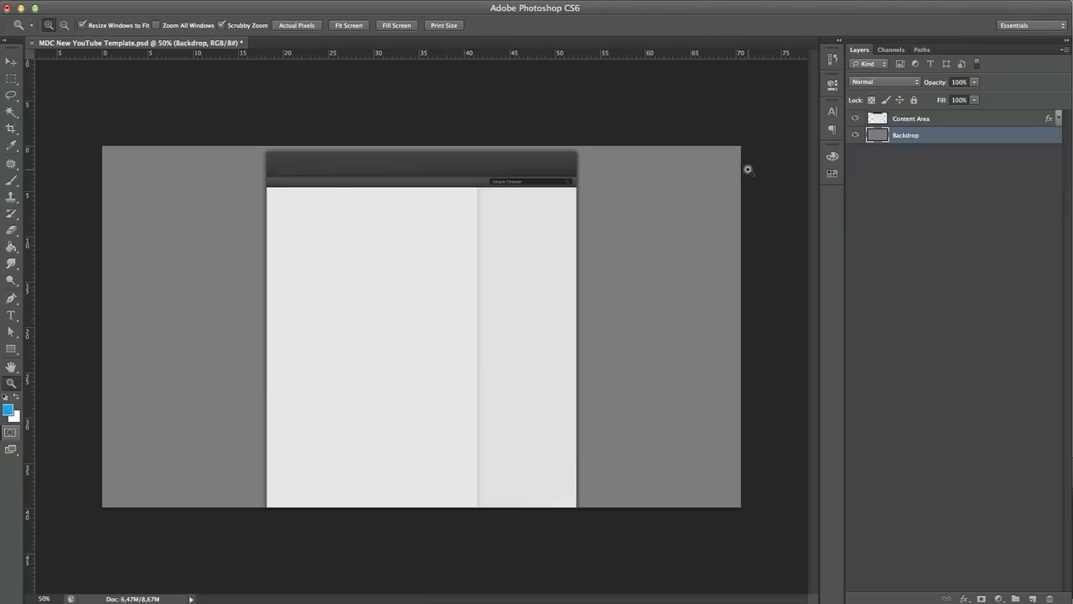
# Apply a black (#000000) Color Overlay at 100% opacity to the Backdrop layer
pyautogui.doubleClick(981, 137)
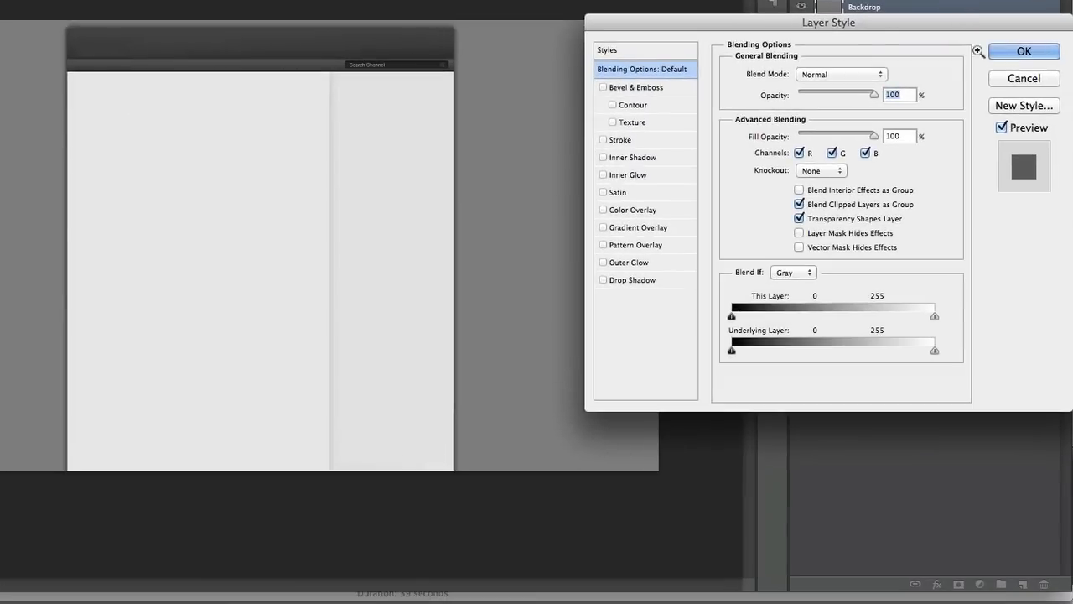
pyautogui.click(653, 211)
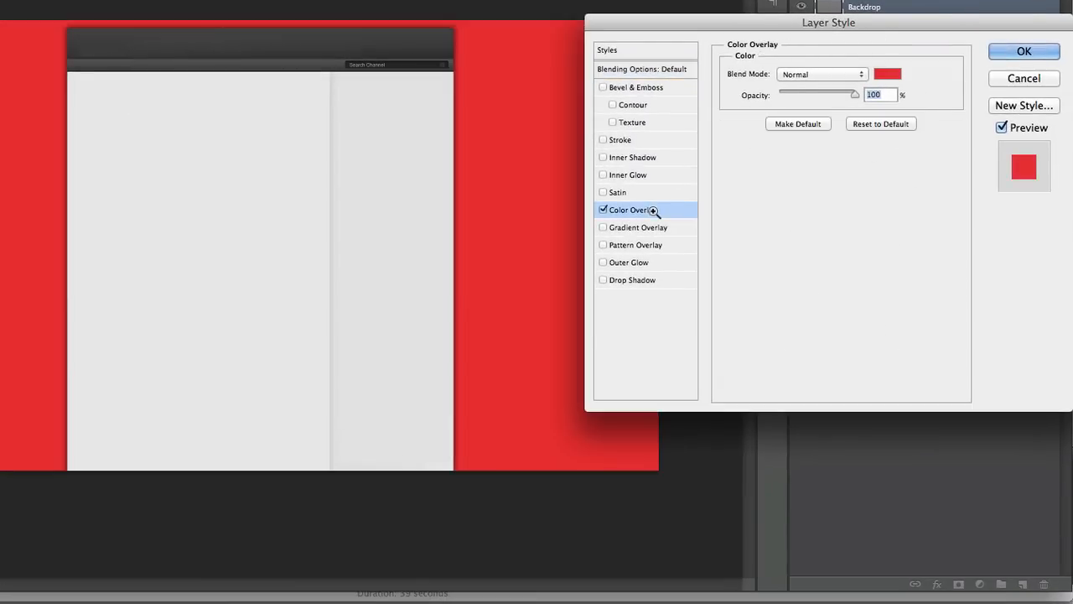
pyautogui.click(882, 75)
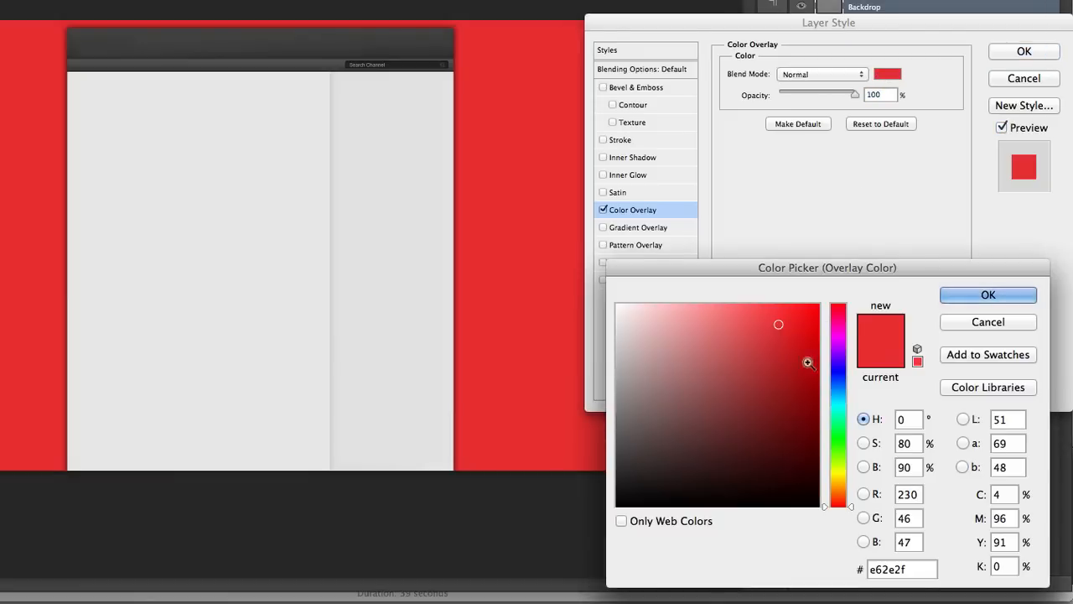
pyautogui.moveTo(808, 362); pyautogui.dragTo(294, 598)
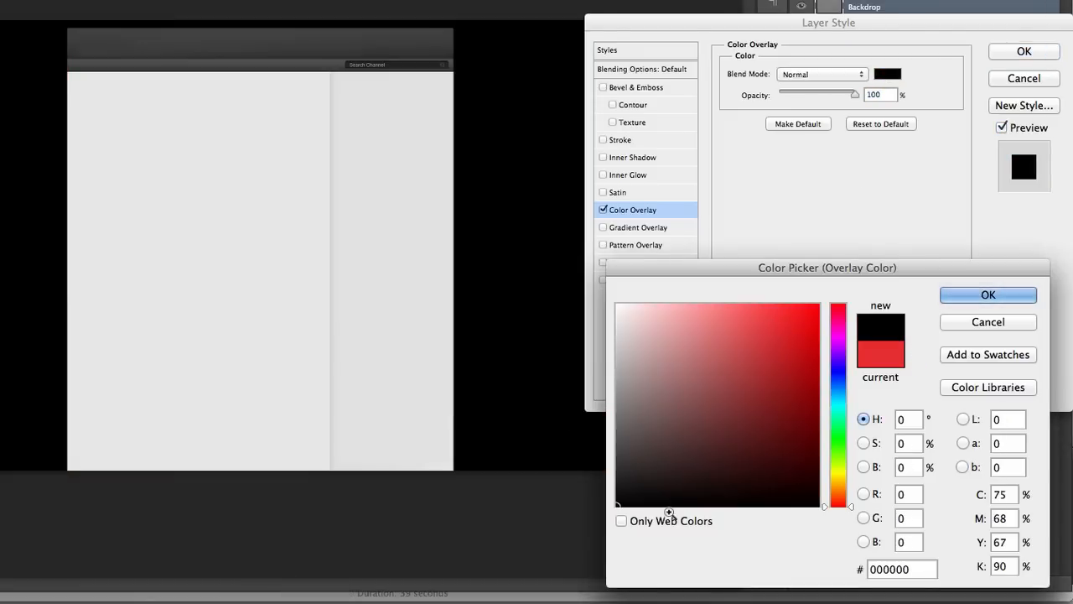
pyautogui.click(977, 294)
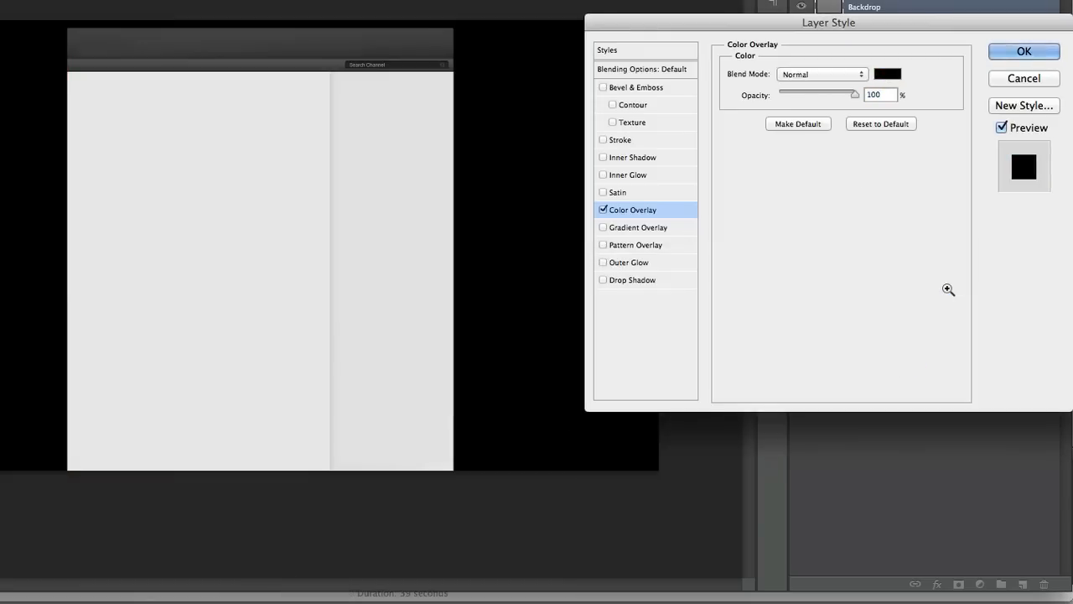
pyautogui.press('Return')
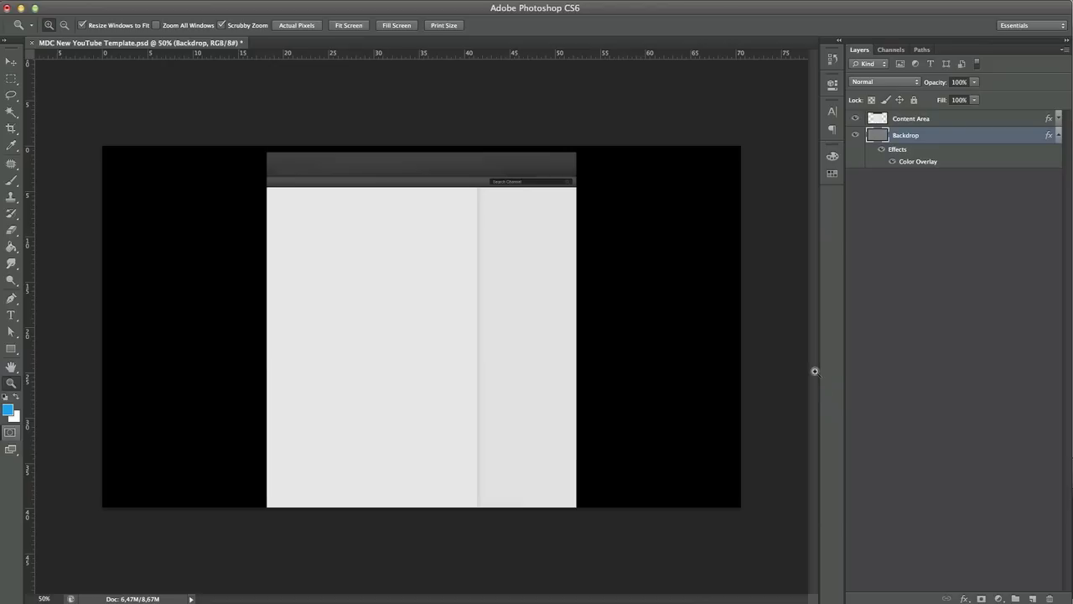
# Create a new layer above the Backdrop and set the foreground color to blue #20a1eb
pyautogui.press('super+shift+n')
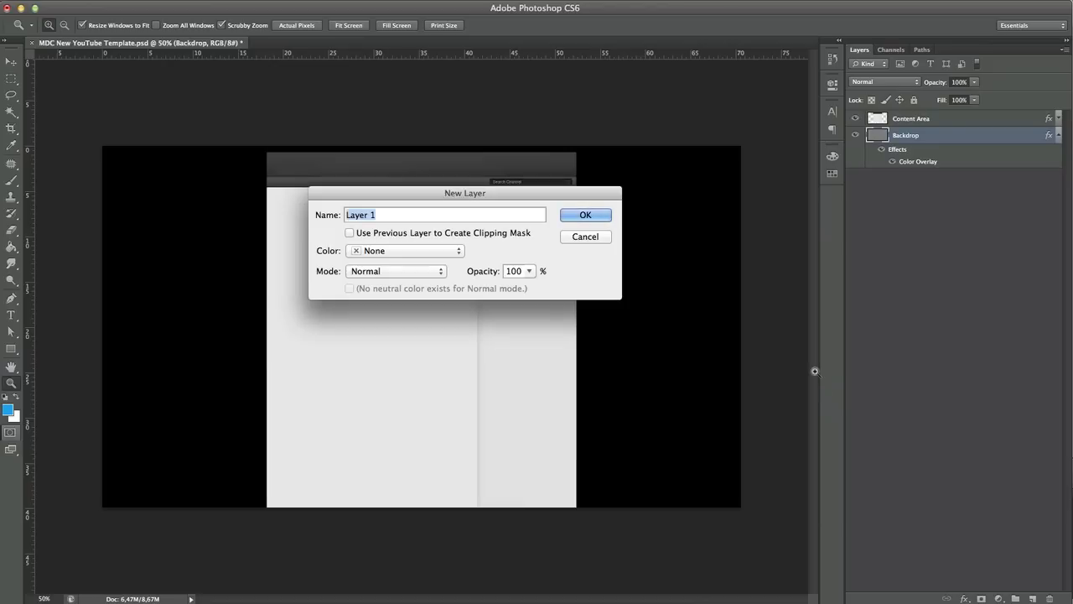
pyautogui.press('Return')
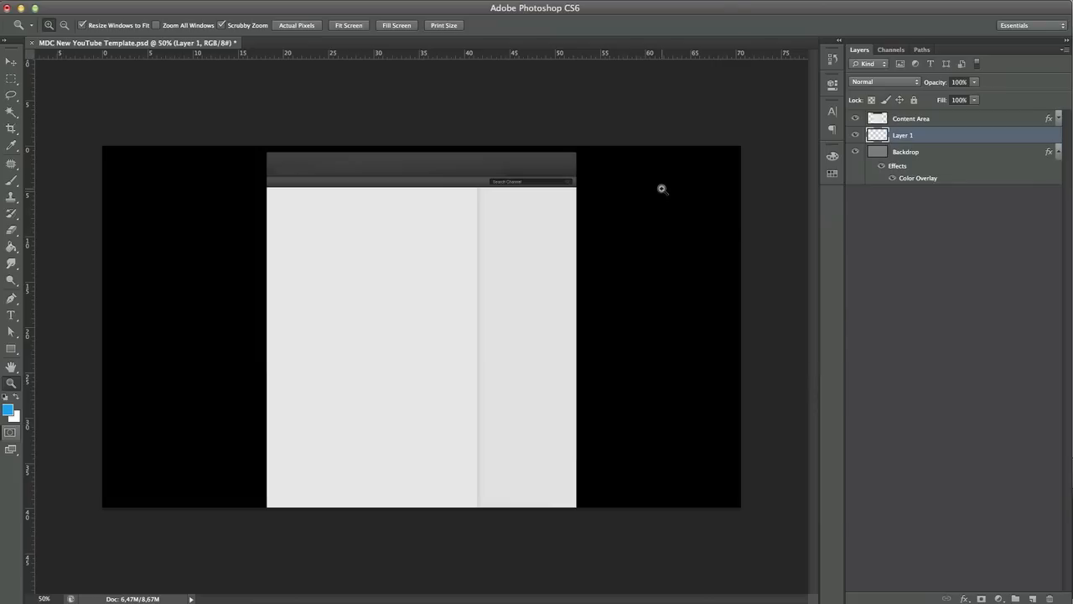
pyautogui.click(9, 408)
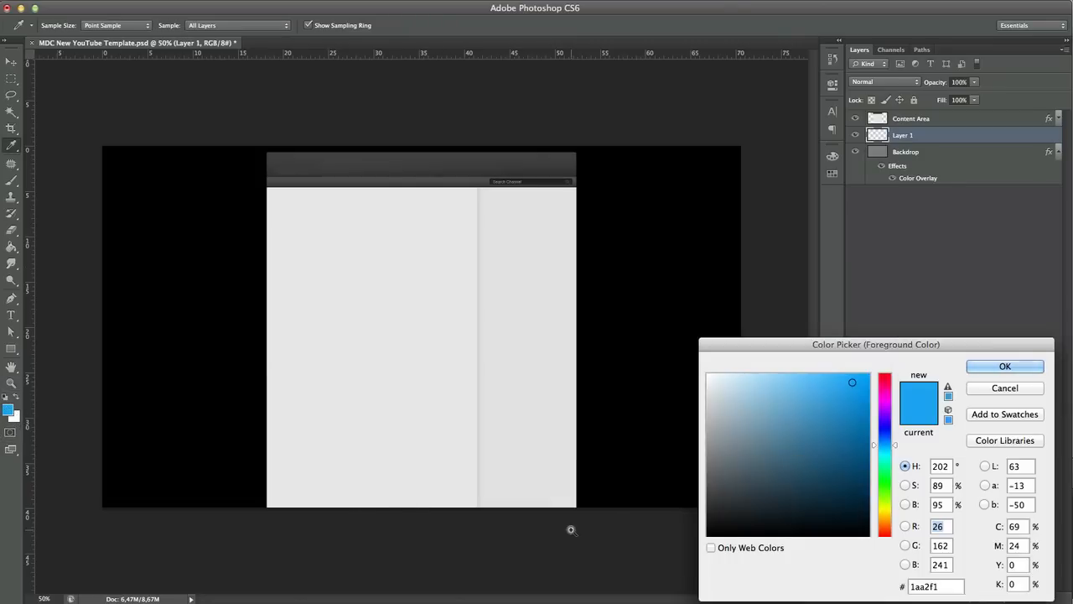
pyautogui.click(847, 387)
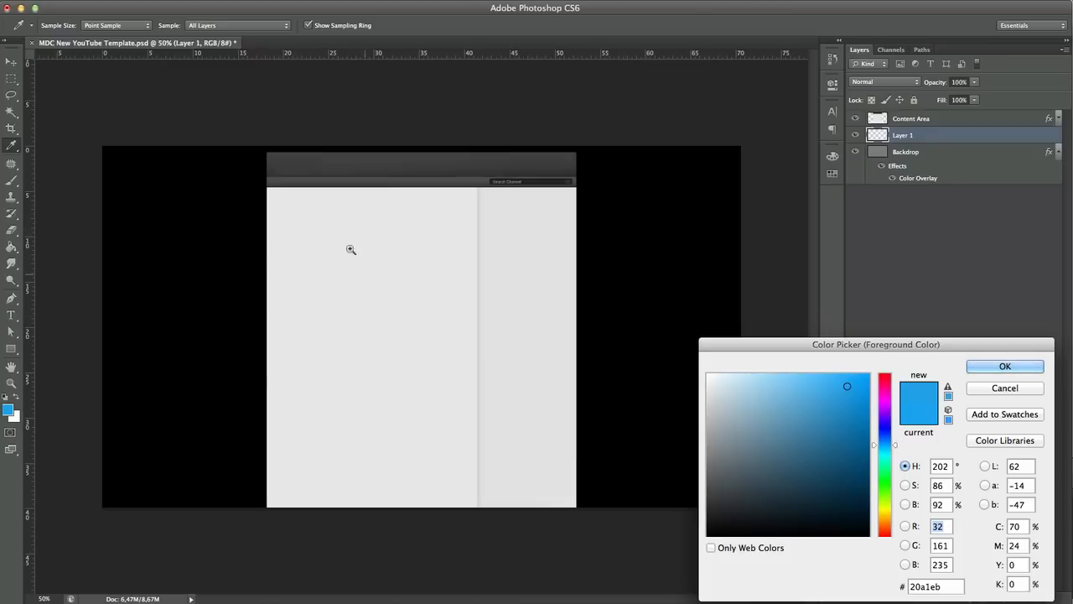
pyautogui.click(1007, 367)
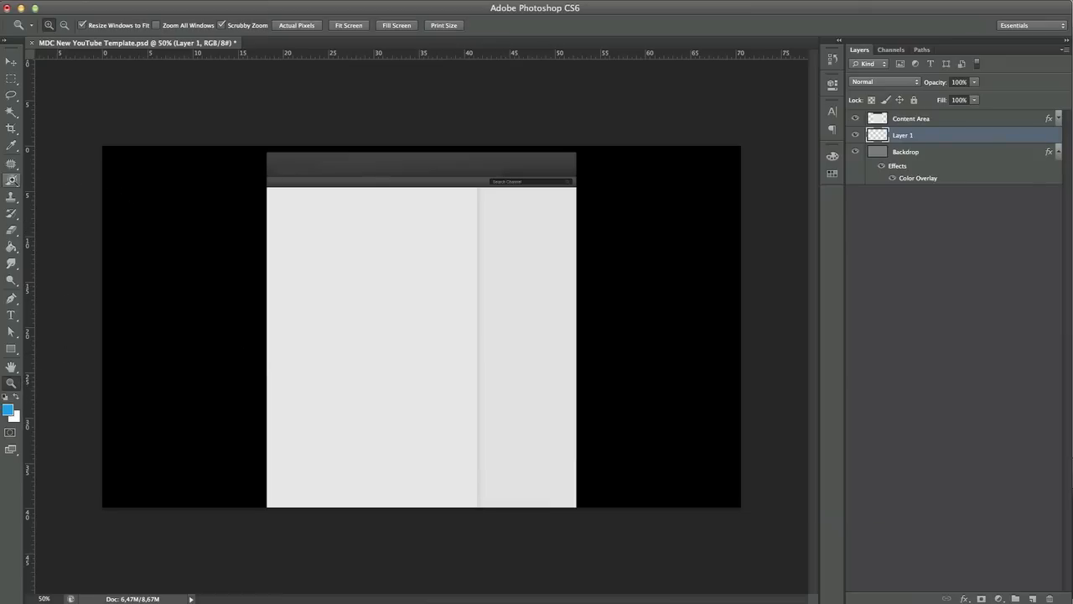
# Paint a soft blue glow behind the content area on Layer 1 with a 1000 px brush at 0% hardness
pyautogui.click(12, 179)
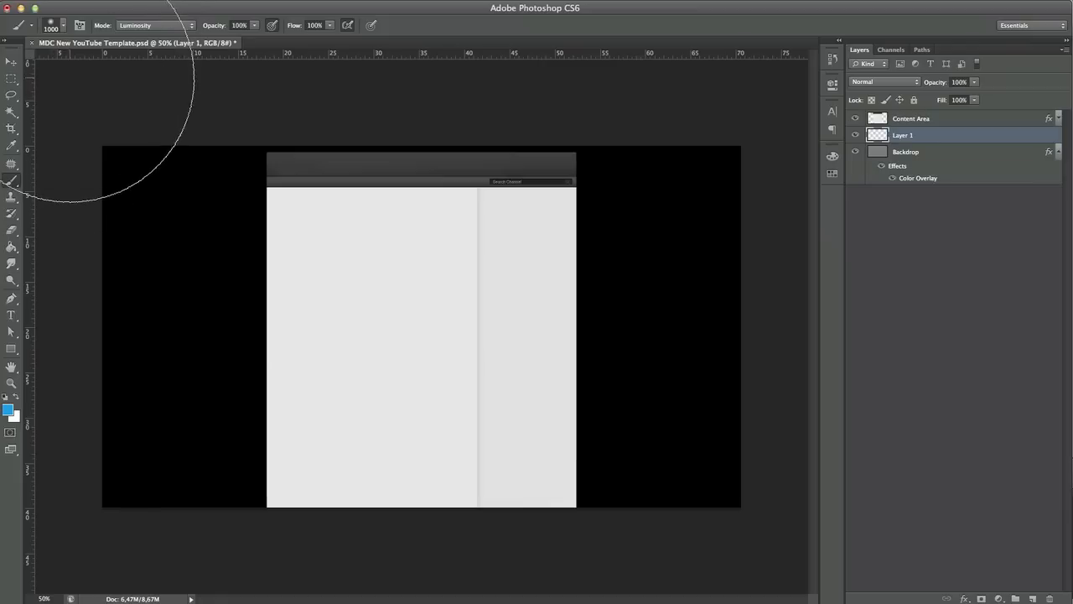
pyautogui.click(65, 27)
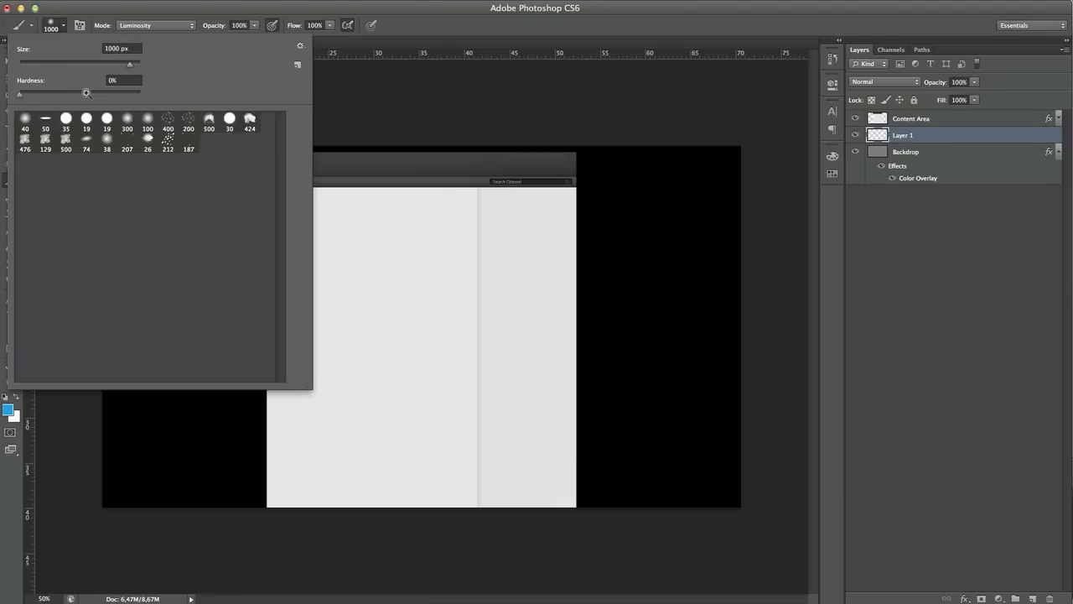
pyautogui.click(509, 7)
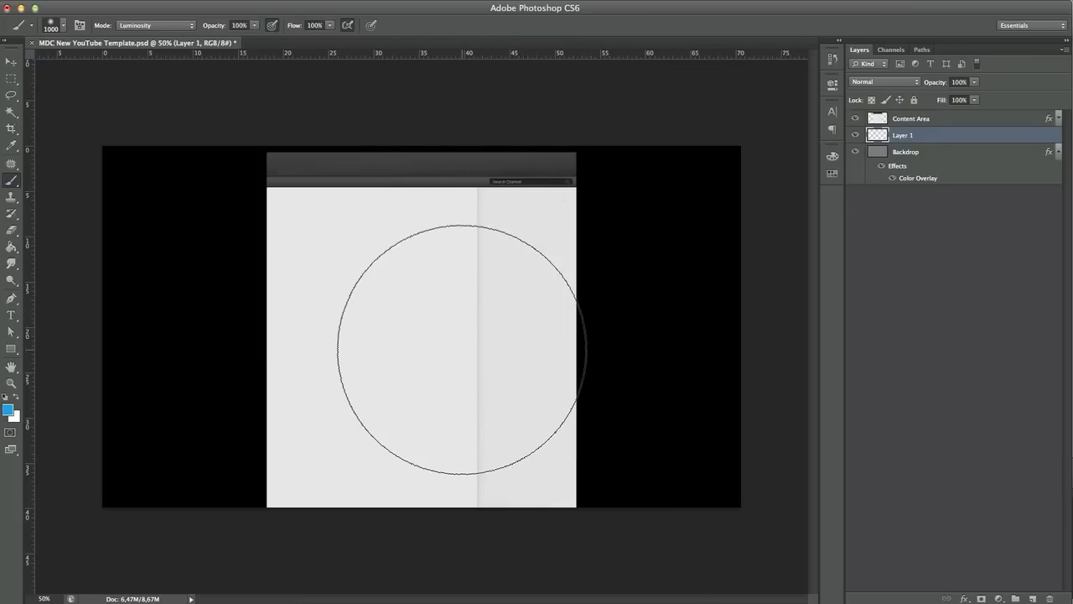
pyautogui.click(391, 277)
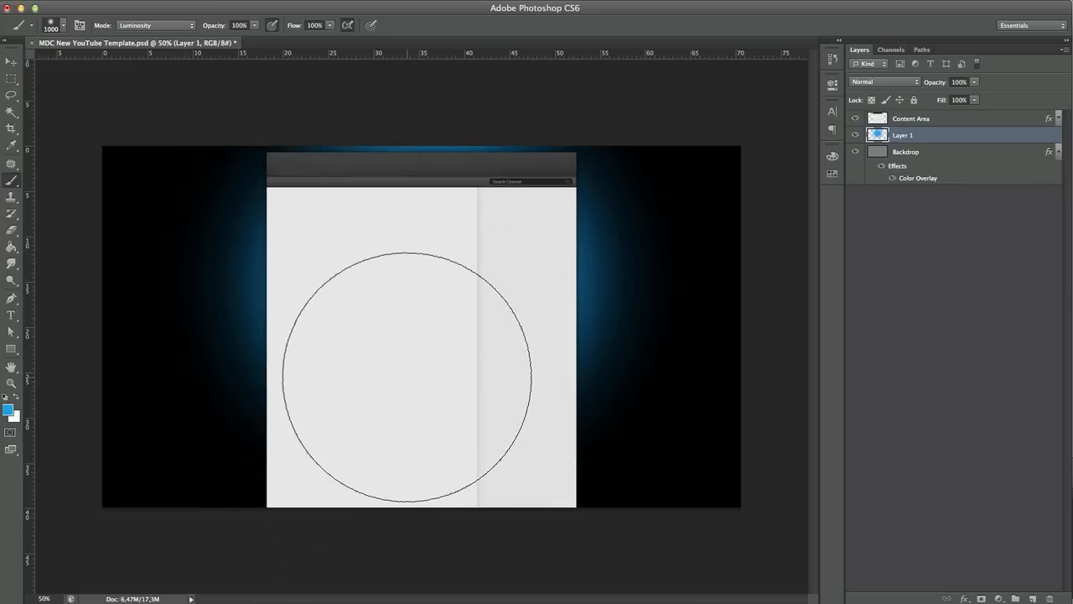
pyautogui.scroll(1, 407, 377)
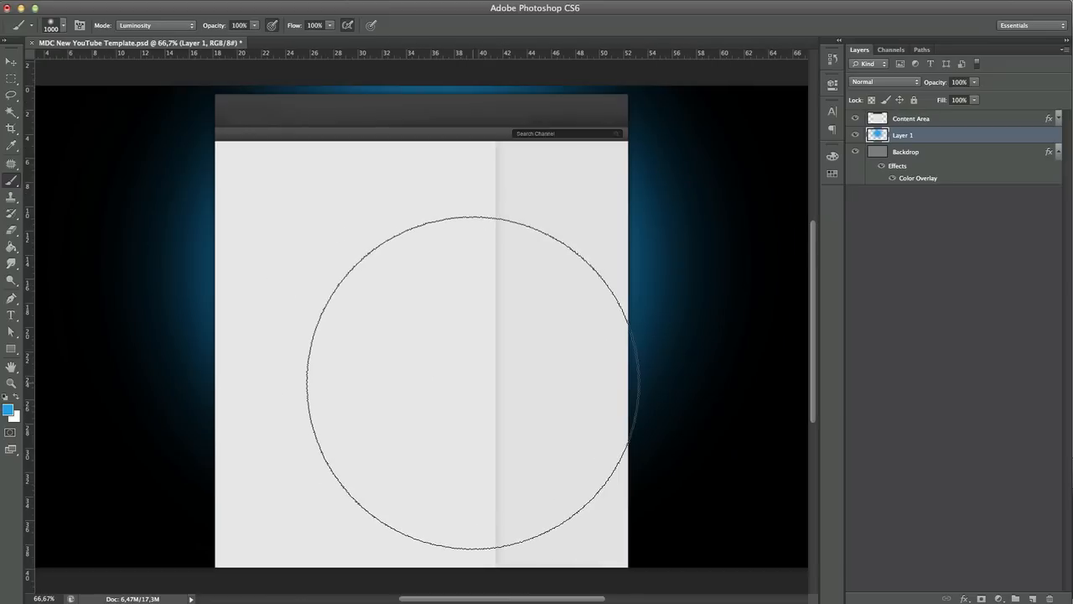
# Add a new layer above the blue glow and render black-and-white Clouds on it
pyautogui.press('v')
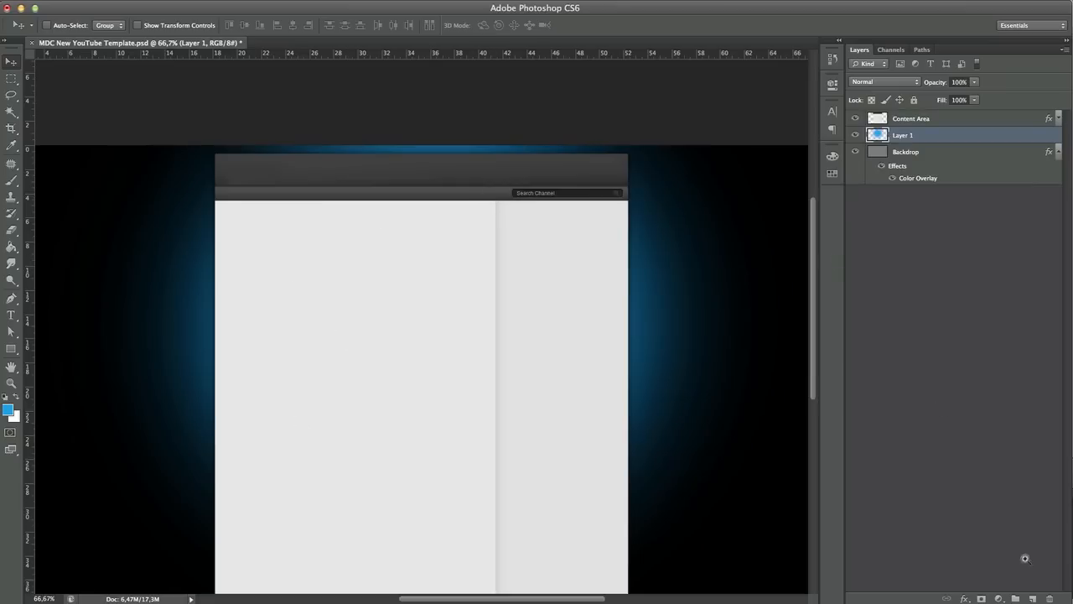
pyautogui.click(1032, 597)
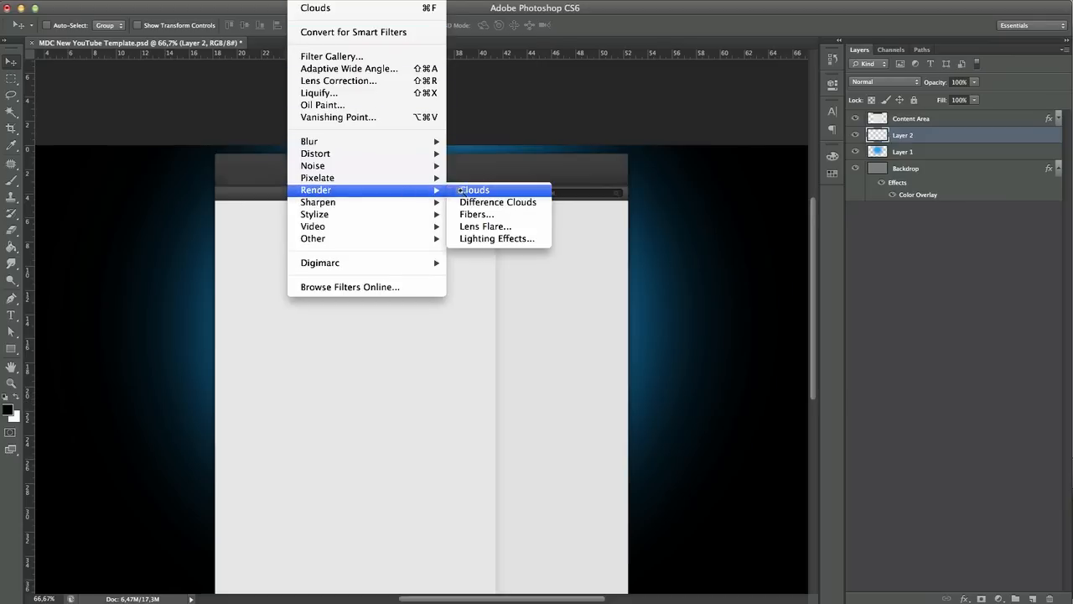
pyautogui.click(460, 190)
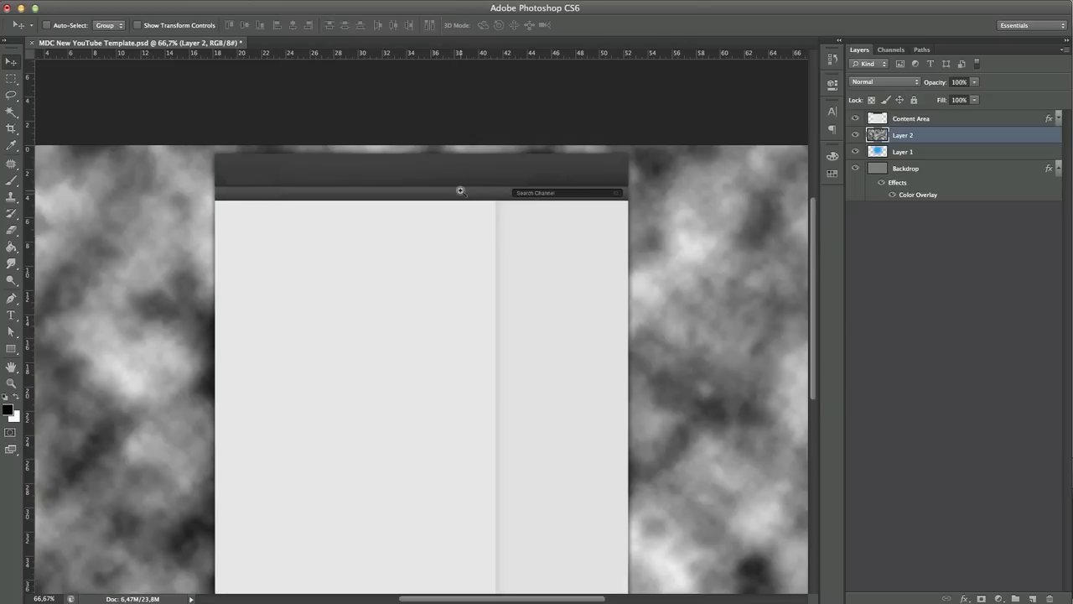
# Set the clouds layer to Overlay blending at 40% opacity and check the glow with the Content Area temporarily hidden
pyautogui.click(885, 82)
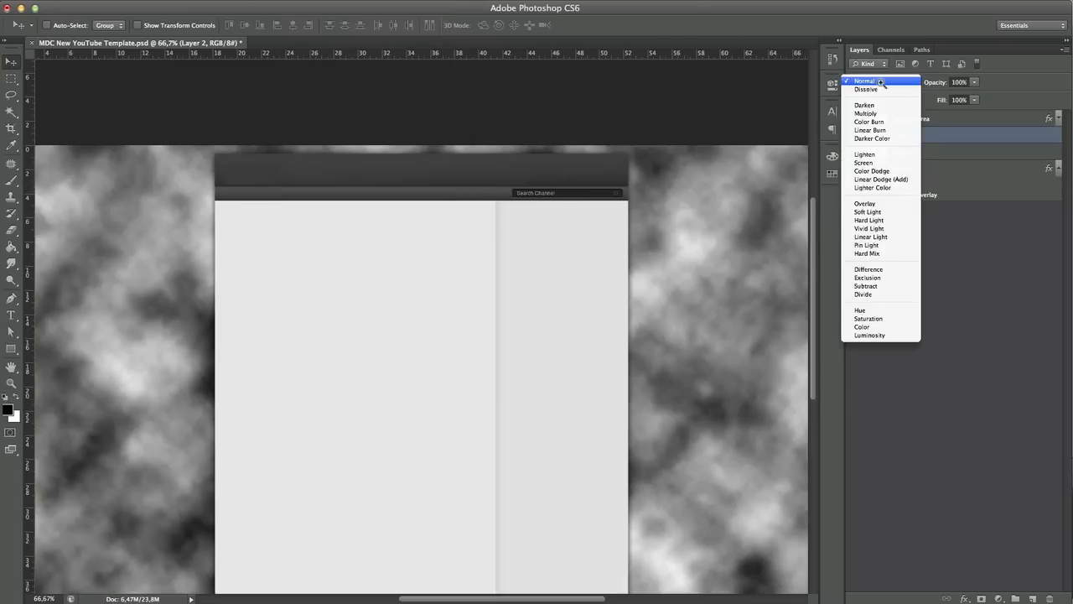
pyautogui.click(867, 204)
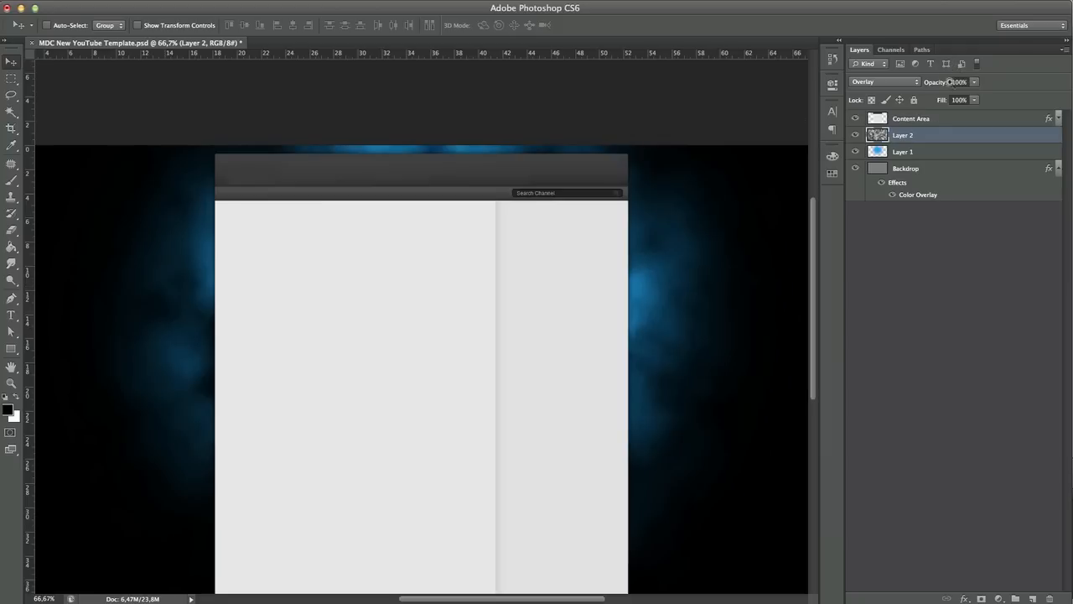
pyautogui.moveTo(950, 82); pyautogui.dragTo(889, 85)
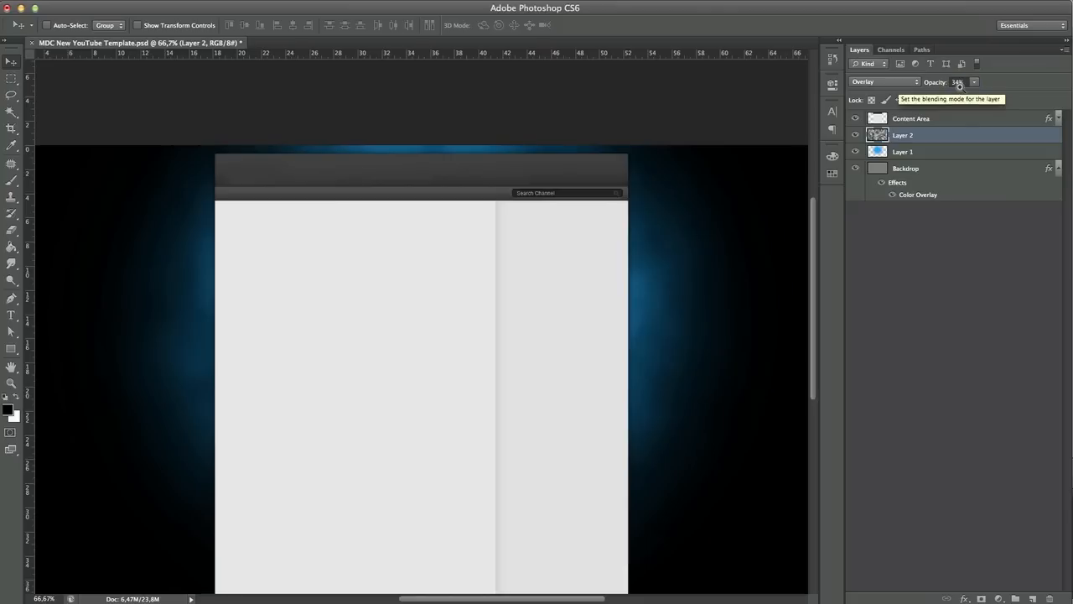
pyautogui.write('3')
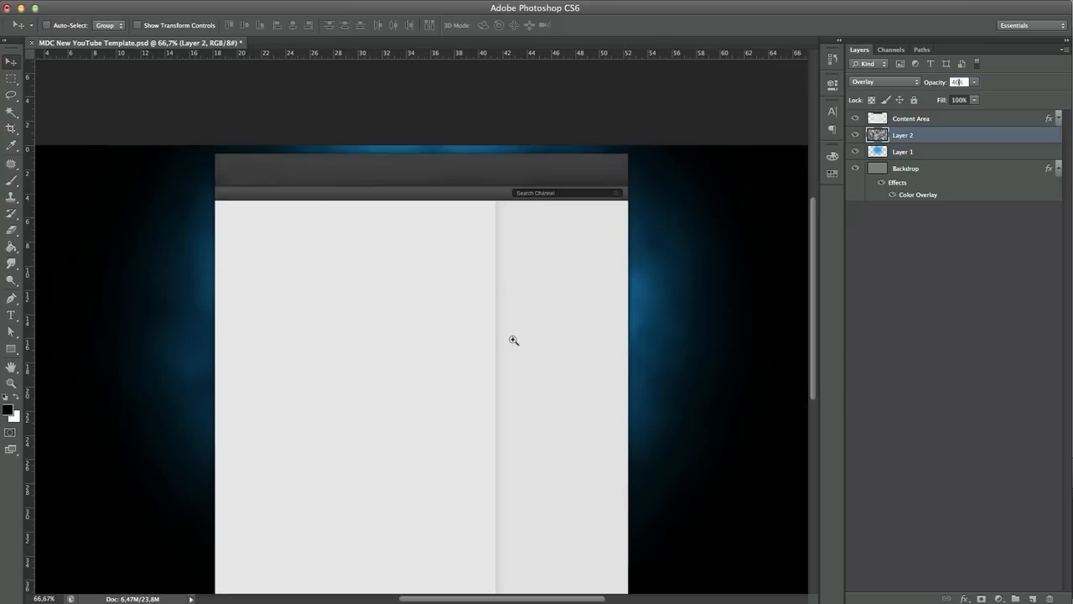
pyautogui.click(855, 119)
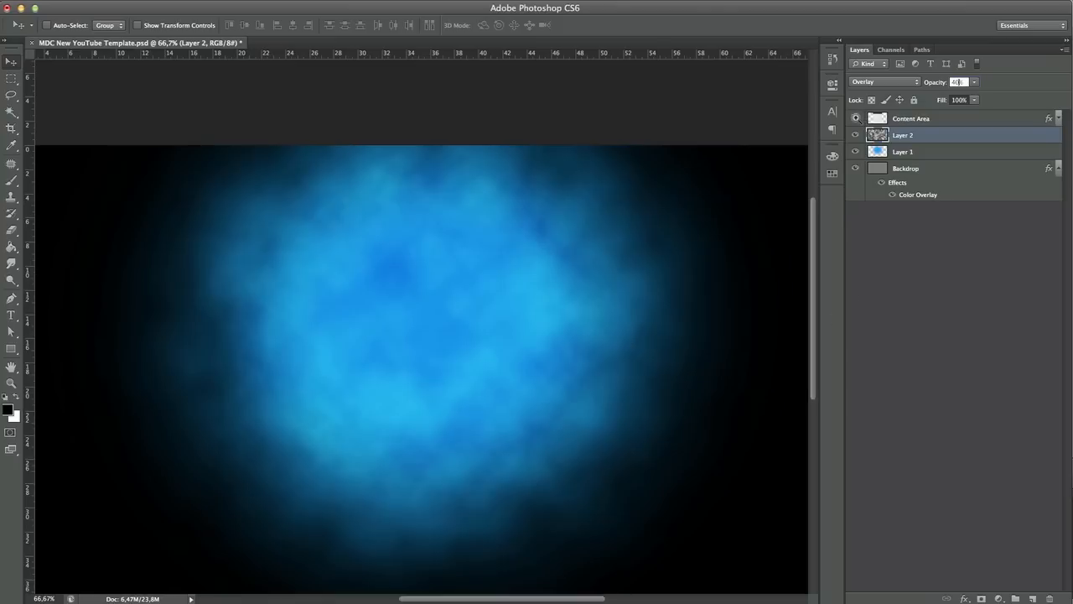
pyautogui.click(855, 119)
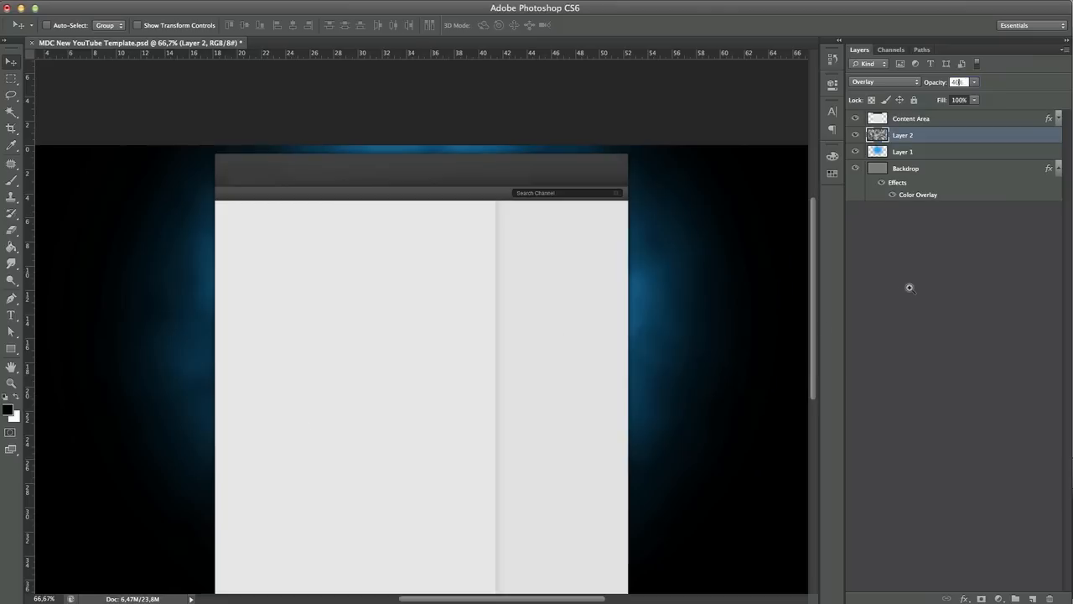
# Add a new layer above the clouds and set the Rectangle Tool's shape fill to white
pyautogui.click(1034, 598)
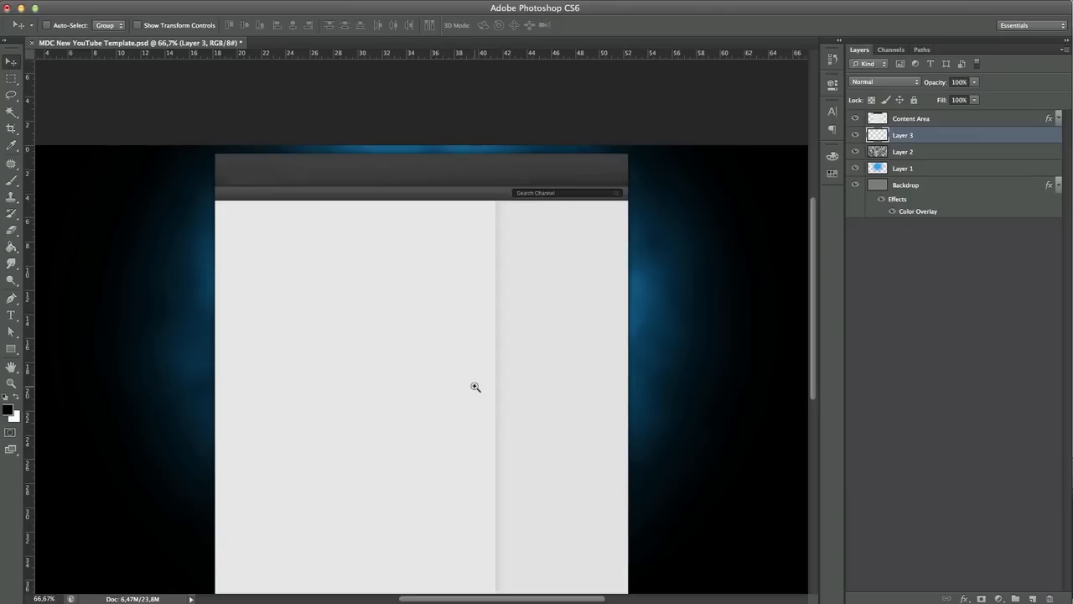
pyautogui.scroll(-1, 475, 386)
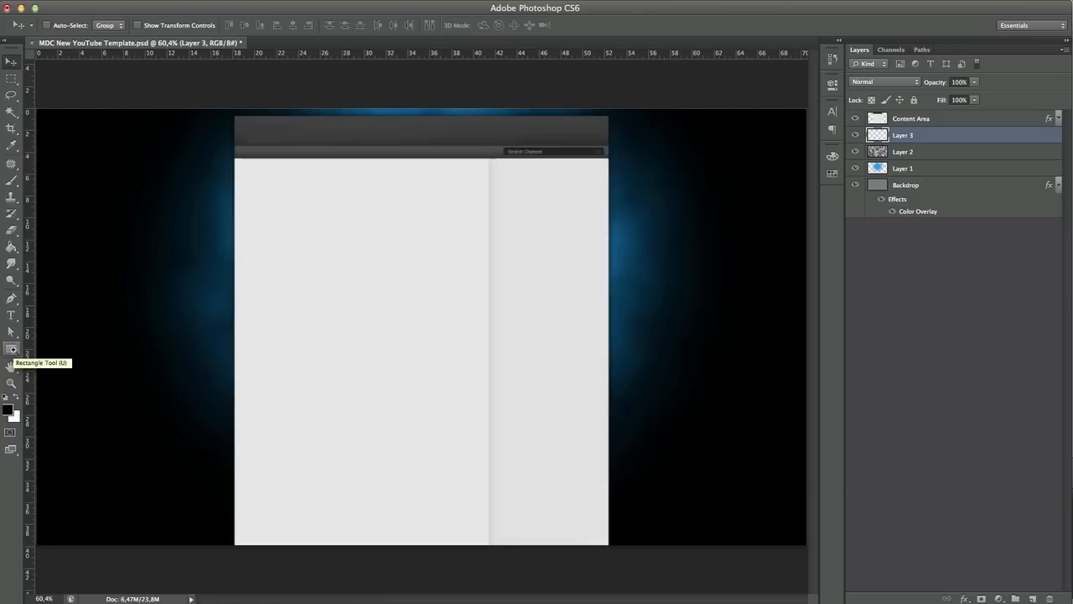
pyautogui.click(12, 350)
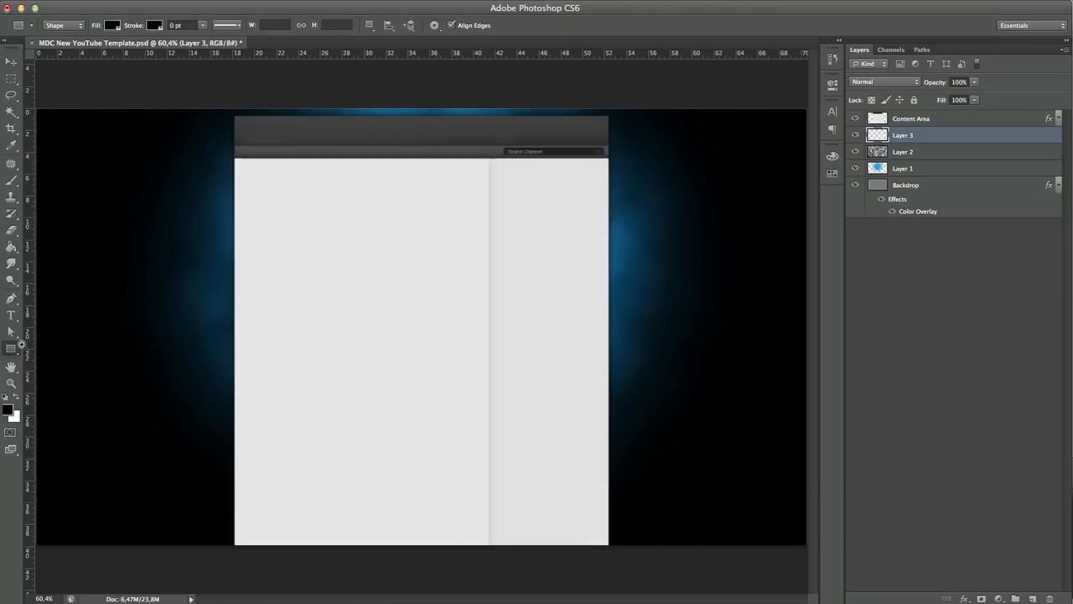
pyautogui.click(12, 350)
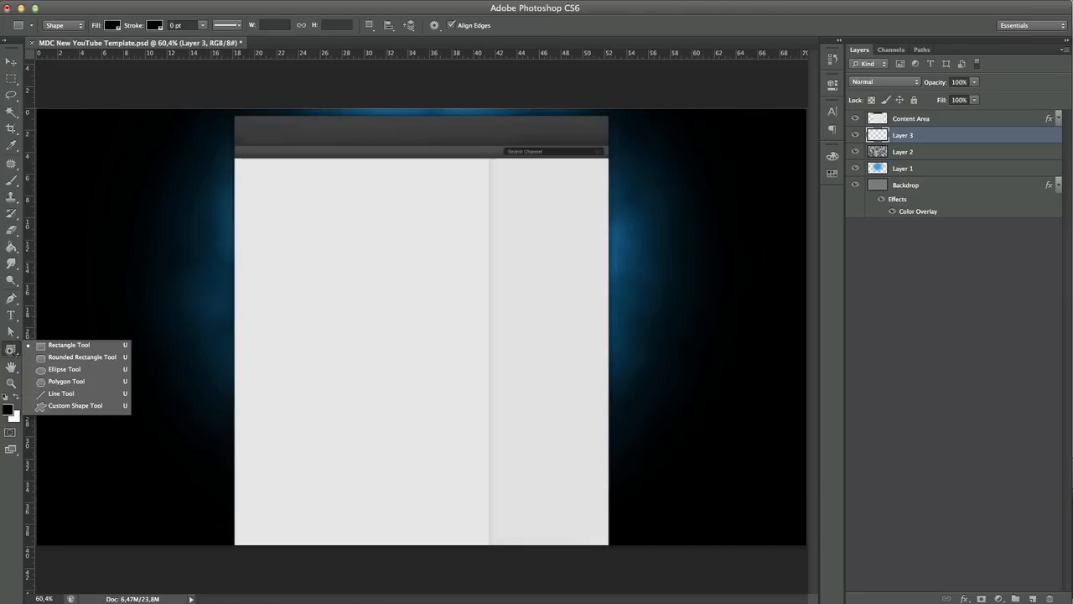
pyautogui.click(63, 344)
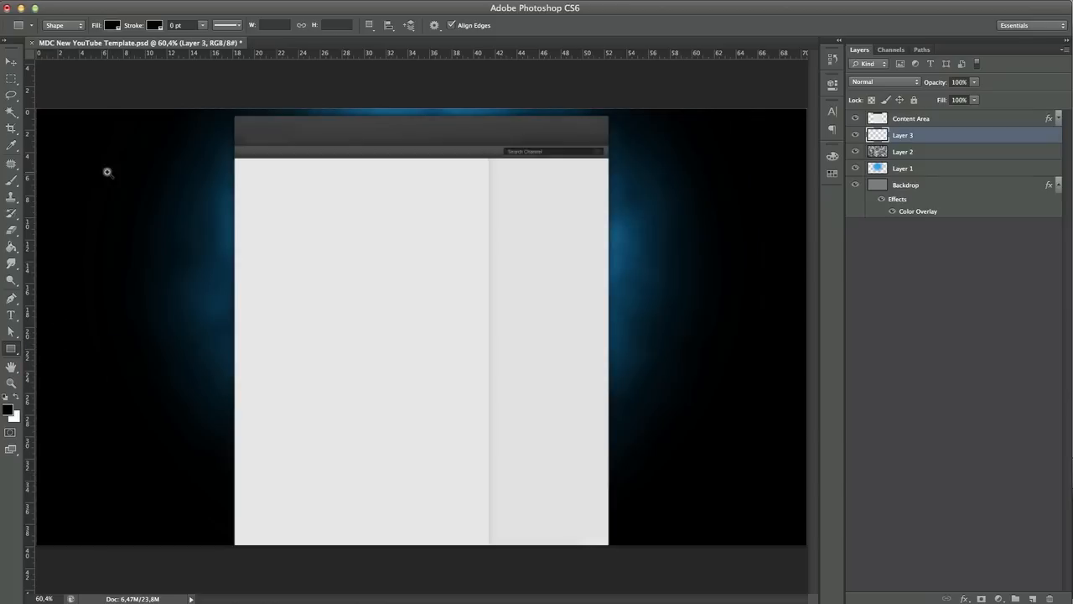
pyautogui.click(112, 24)
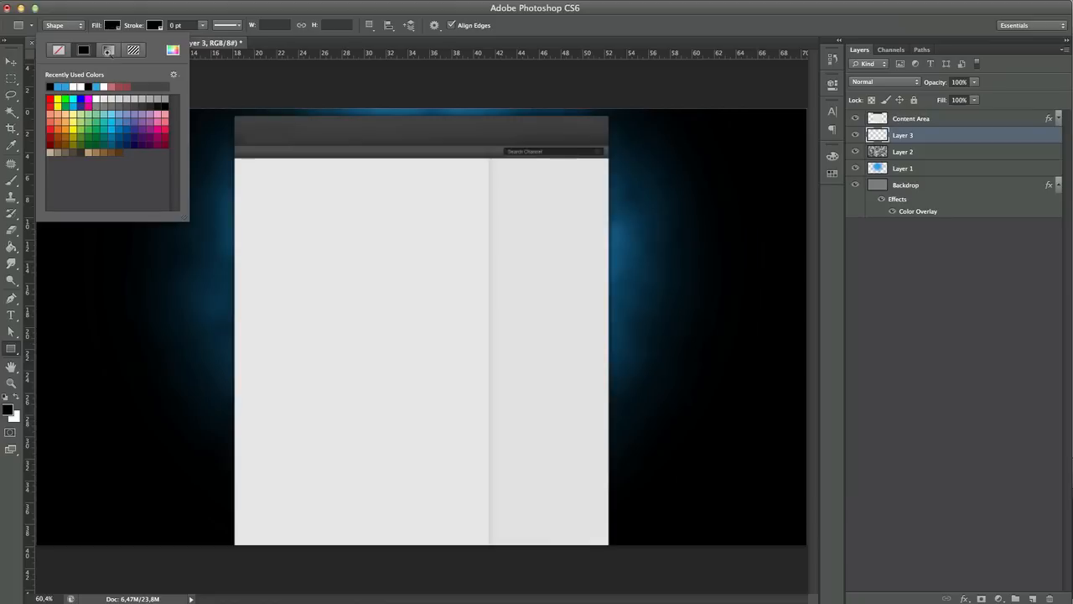
pyautogui.click(72, 86)
pyautogui.click(141, 8)
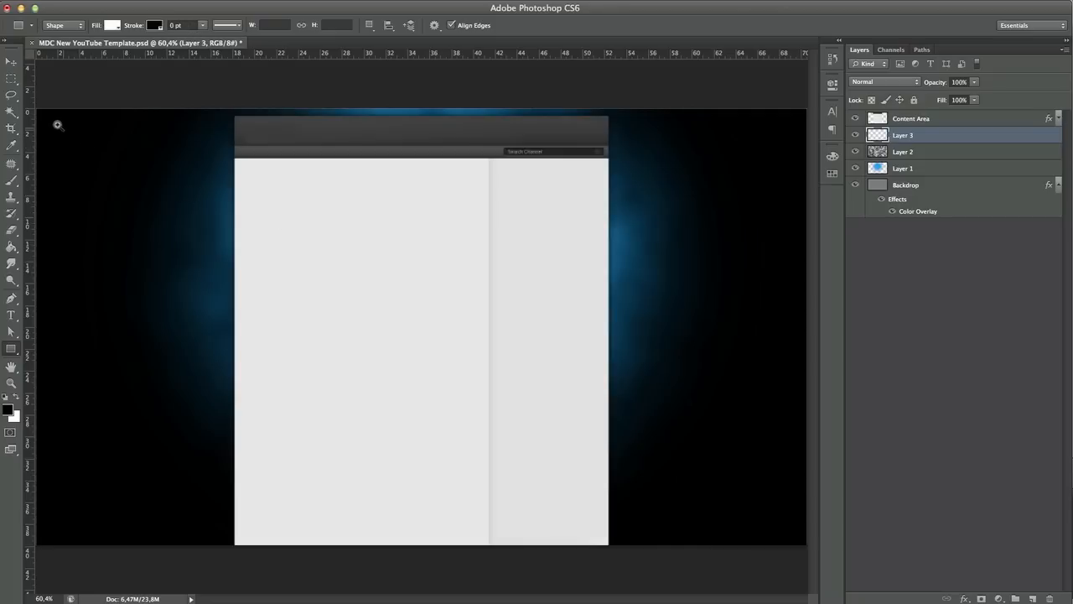
# Draw eight stacked white horizontal rectangles about 1960 px wide with varying heights, covering the canvas behind the content area
pyautogui.moveTo(39, 118); pyautogui.dragTo(43, 325)
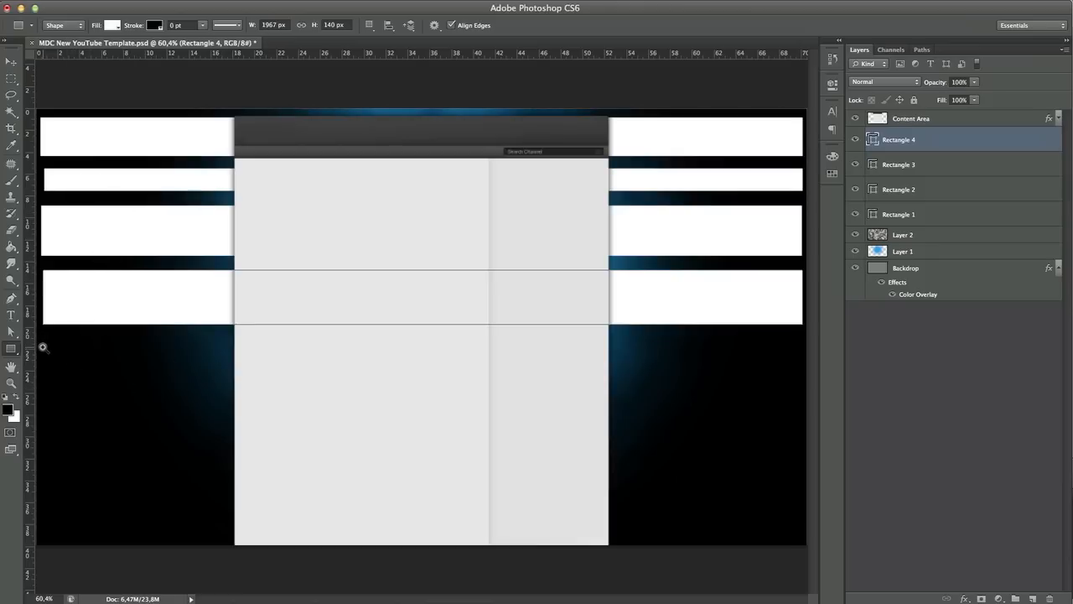
pyautogui.moveTo(42, 346); pyautogui.dragTo(46, 541)
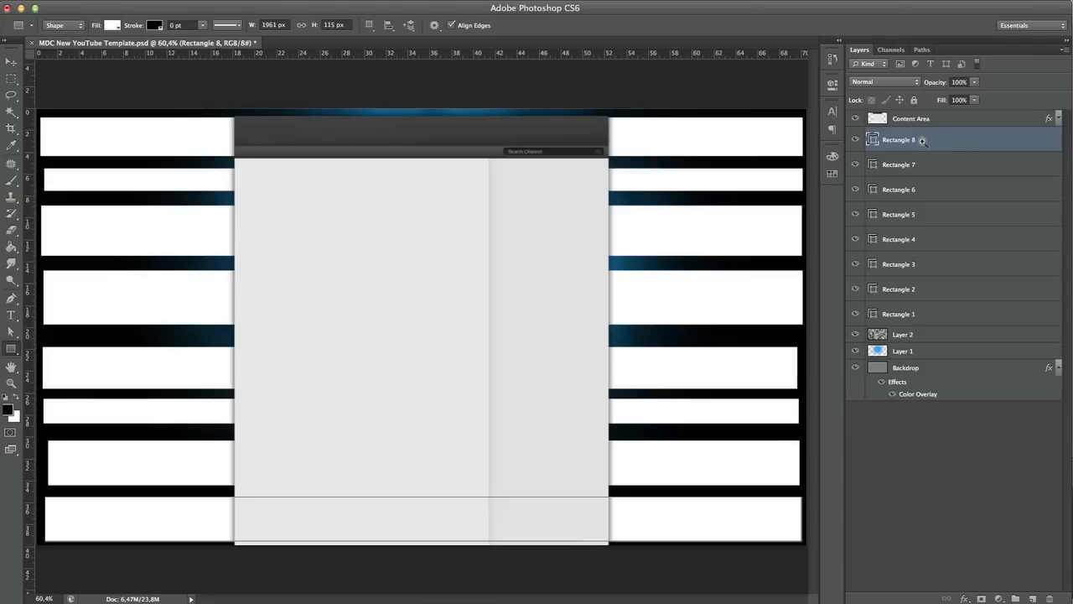
# Rasterize all eight rectangle layers and merge them into a single layer
pyautogui.keyDown('shift'); pyautogui.click(928, 313); pyautogui.keyUp('shift')
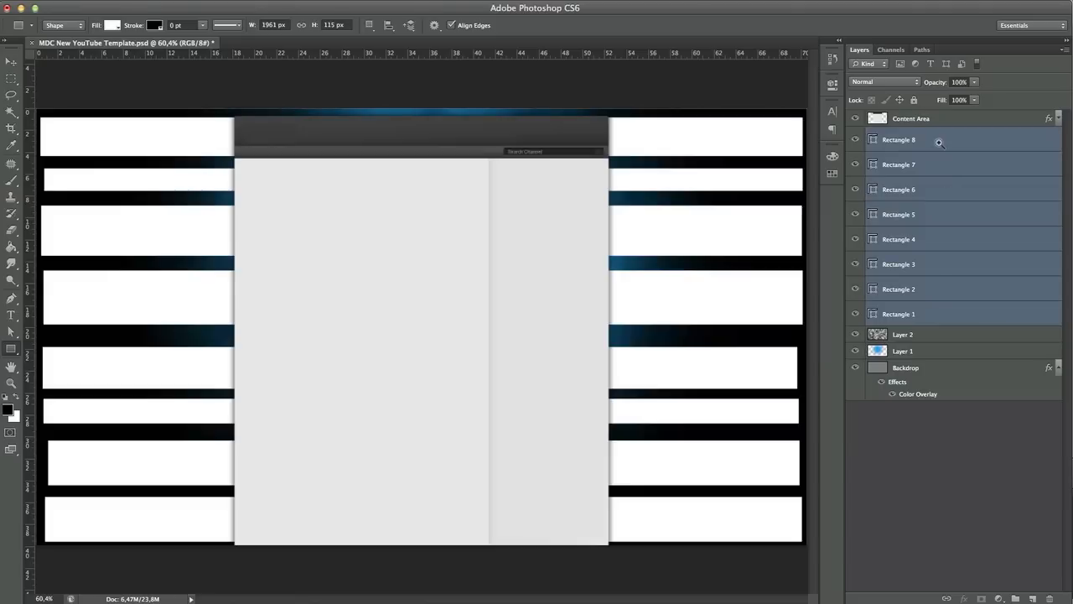
pyautogui.rightClick(957, 233)
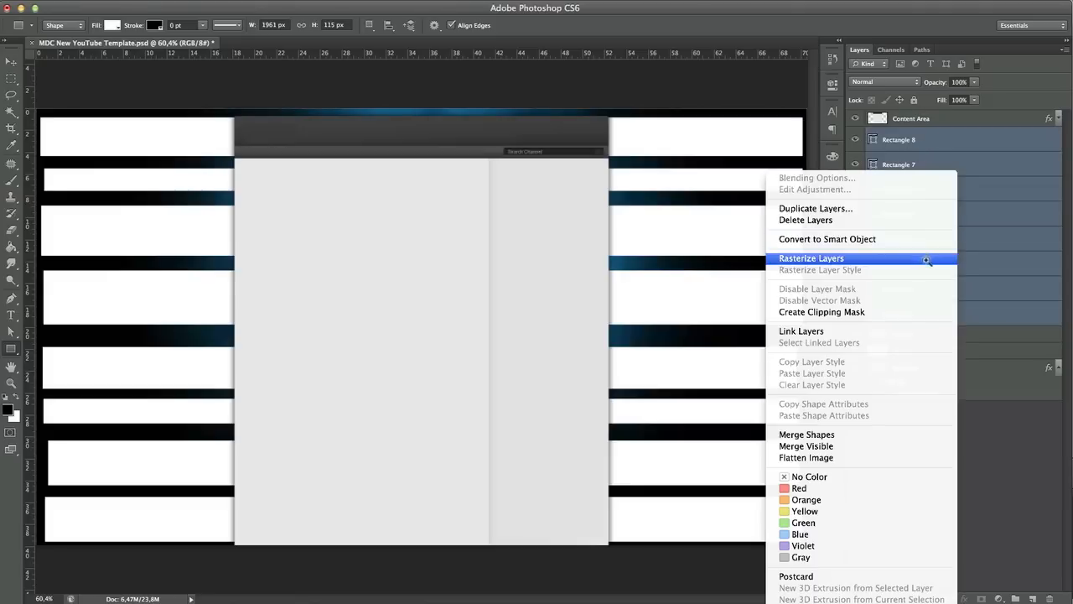
pyautogui.click(925, 260)
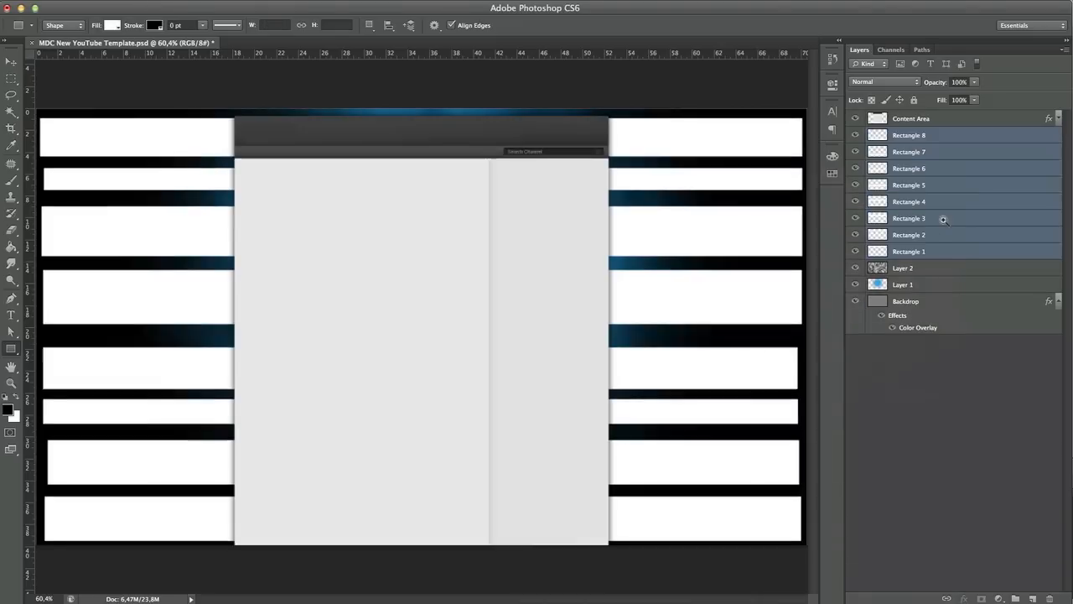
pyautogui.rightClick(947, 168)
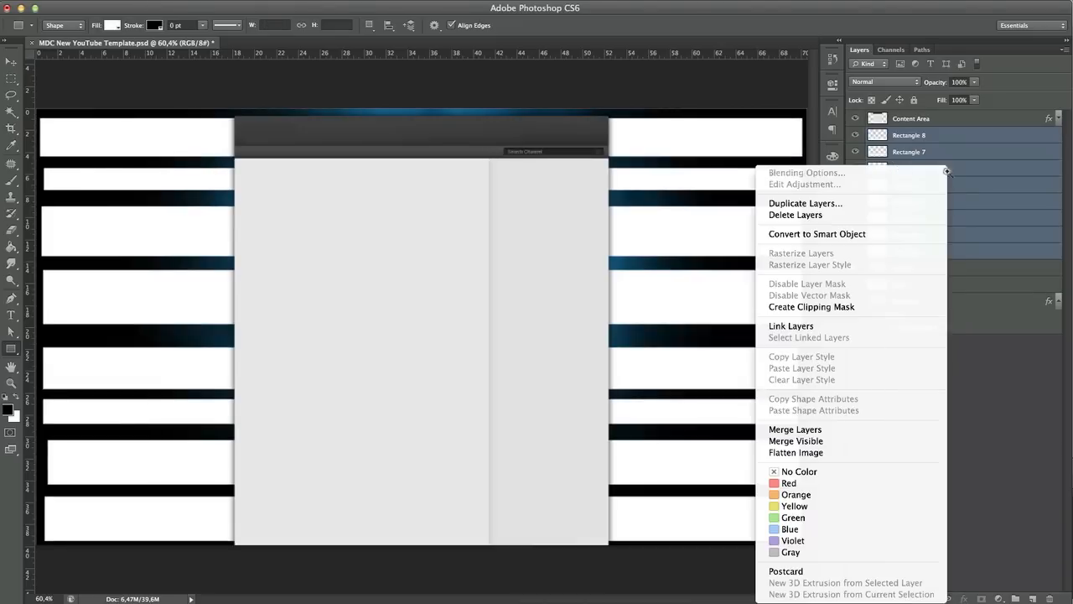
pyautogui.click(870, 428)
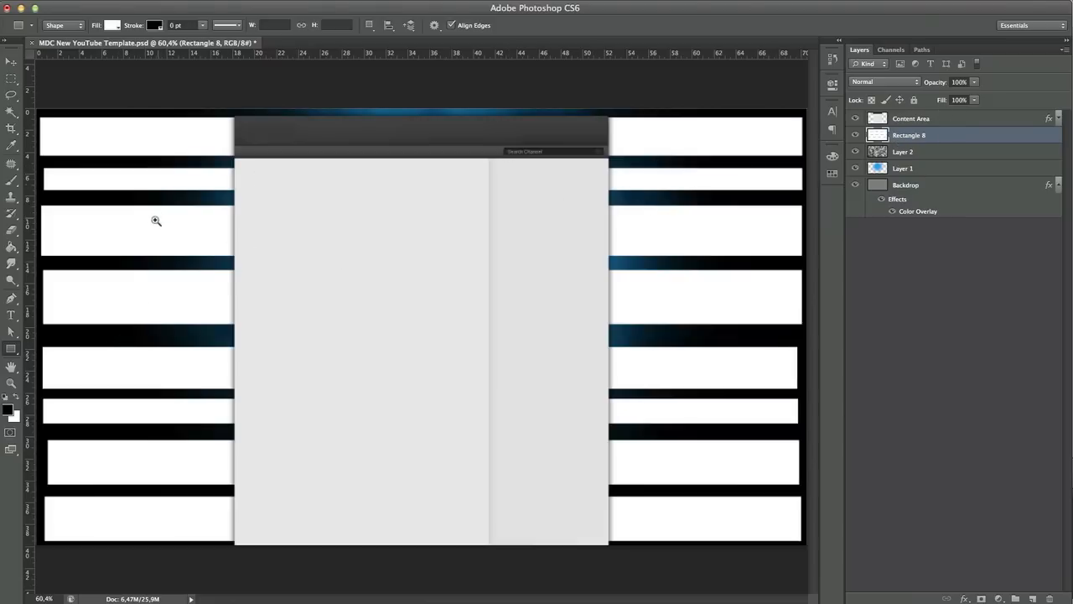
# Rotate the merged rectangle layer by -45 degrees so the bars become diagonal stripes
pyautogui.click(129, 0)
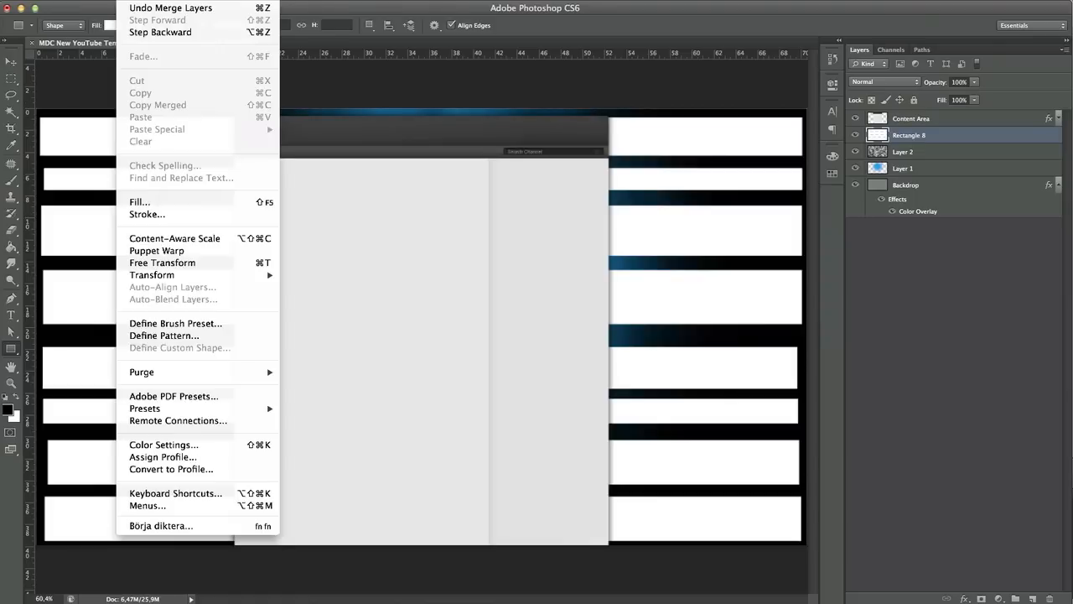
pyautogui.moveTo(229, 275)
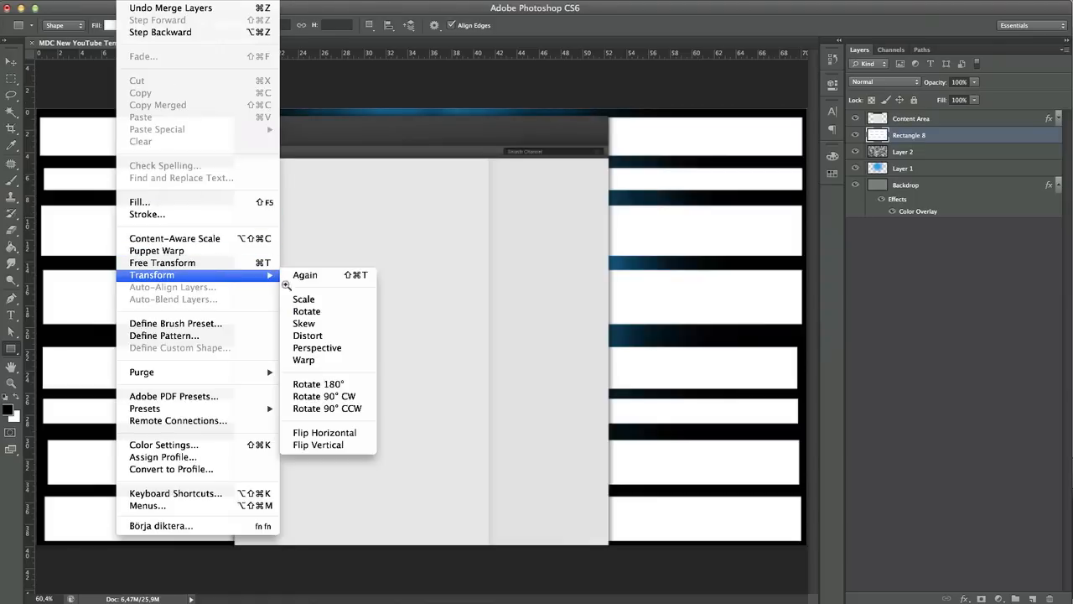
pyautogui.click(327, 322)
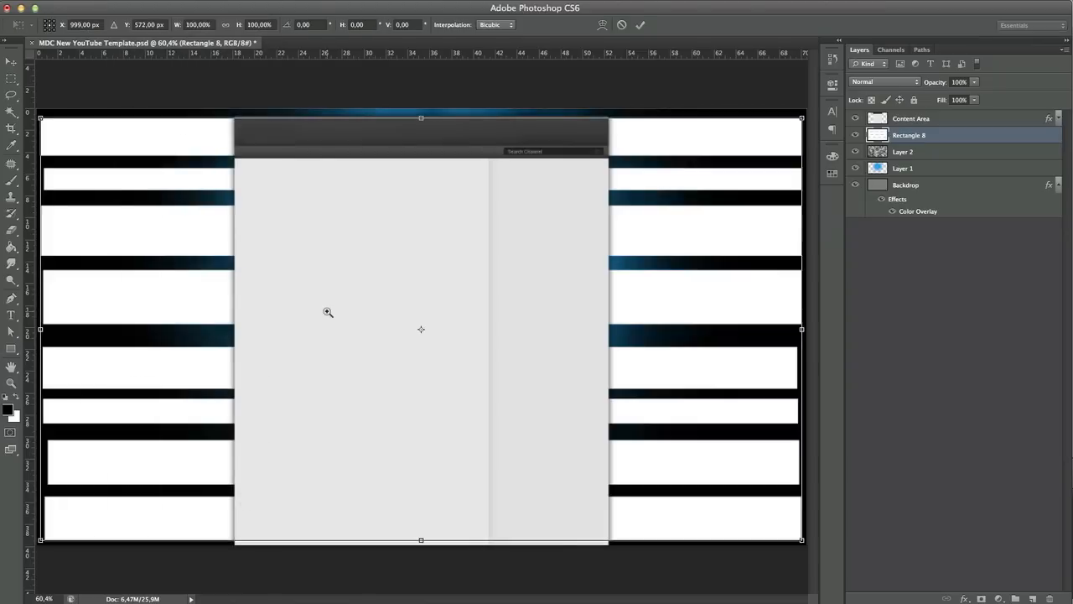
pyautogui.click(315, 26)
pyautogui.write('-45')
pyautogui.press('Return')
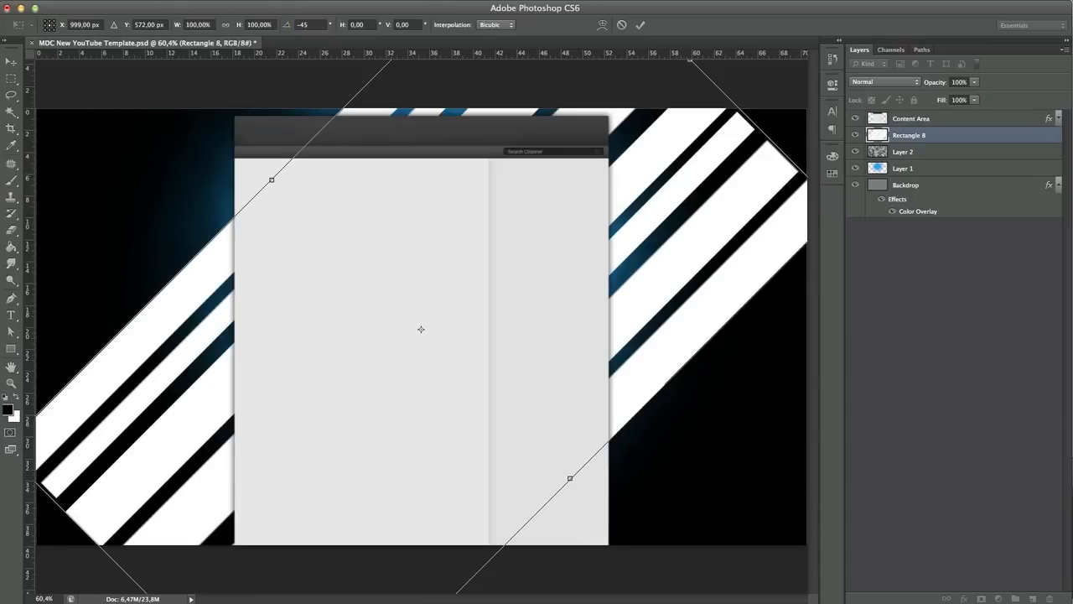
pyautogui.press('Return')
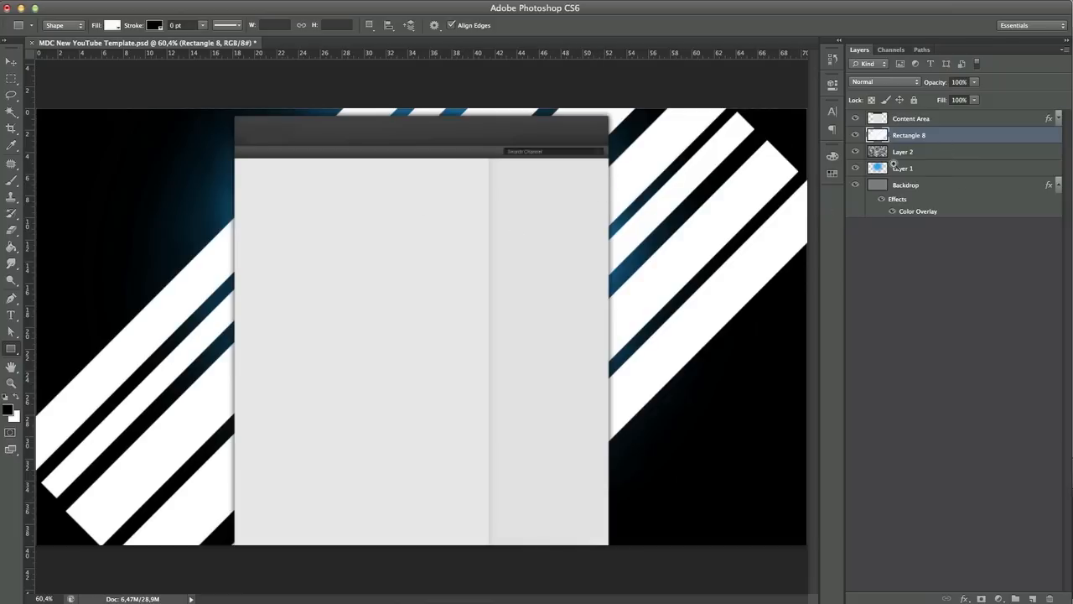
# Move the diagonal stripes toward the canvas's upper-left corner to cover the area beside the content
pyautogui.click(855, 135)
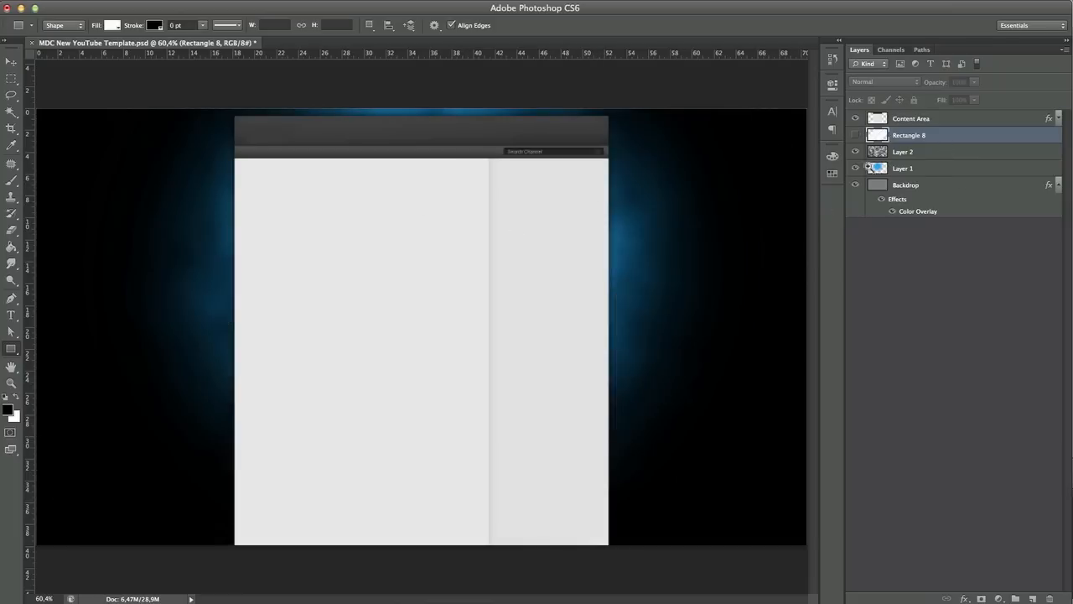
pyautogui.click(855, 135)
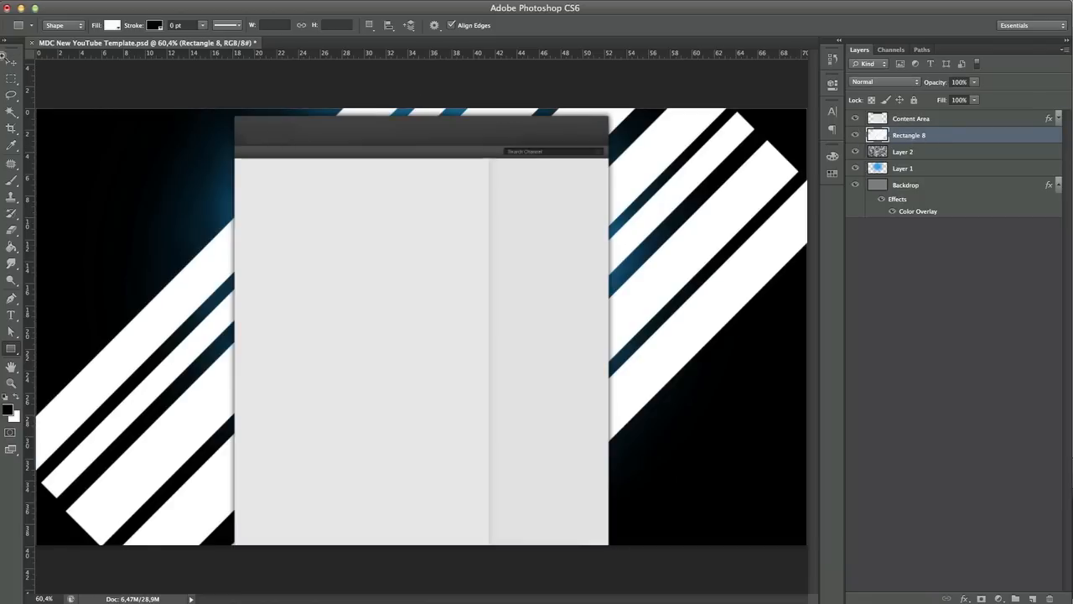
pyautogui.click(11, 62)
pyautogui.moveTo(563, 268); pyautogui.dragTo(491, 164)
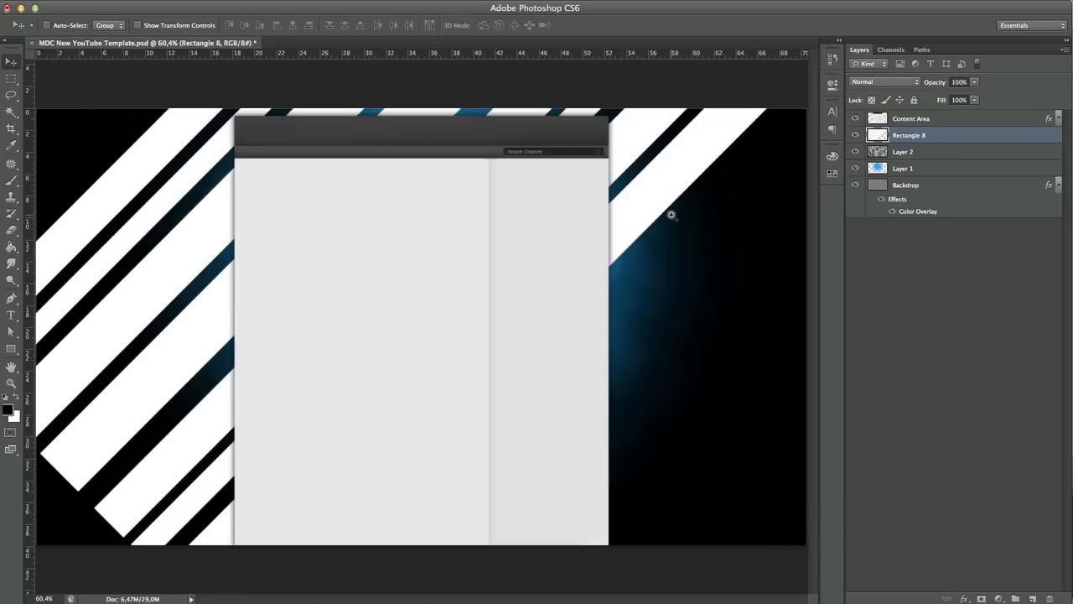
# Duplicate the stripe layer and place the copy over the lower-right part of the canvas to fill the empty area
pyautogui.rightClick(947, 135)
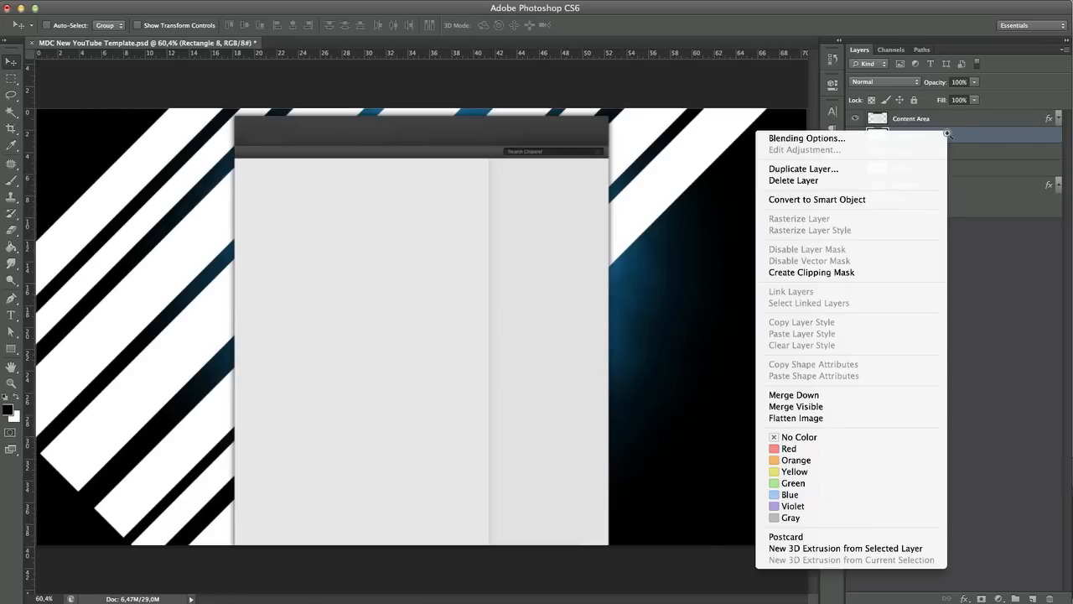
pyautogui.click(904, 169)
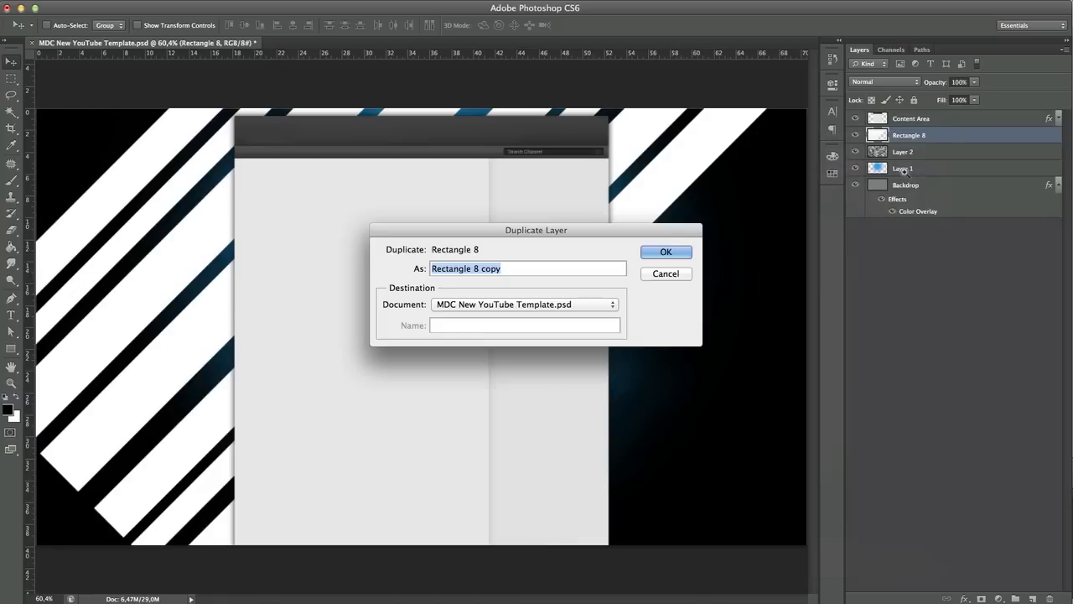
pyautogui.click(681, 252)
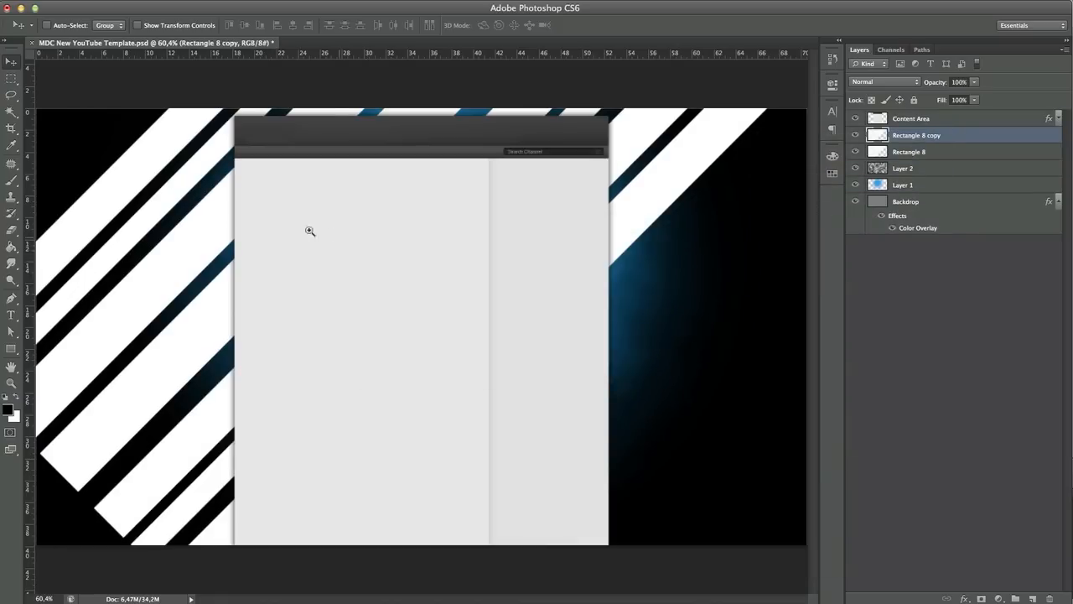
pyautogui.moveTo(331, 246); pyautogui.dragTo(726, 411)
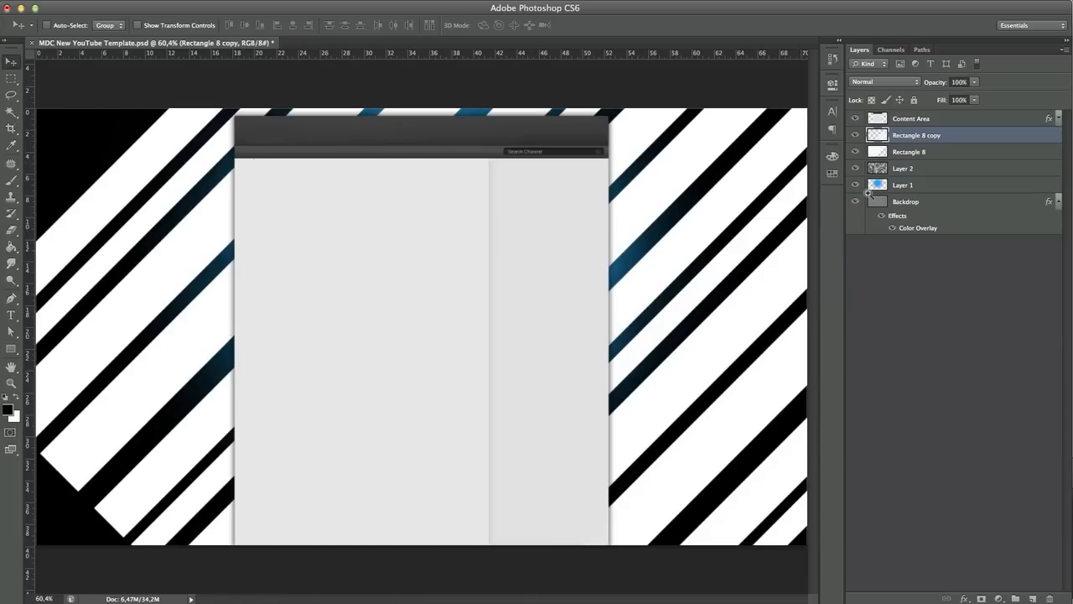
# Merge the original stripe layer and its copy into one layer
pyautogui.keyDown('shift'); pyautogui.click(953, 153); pyautogui.keyUp('shift')
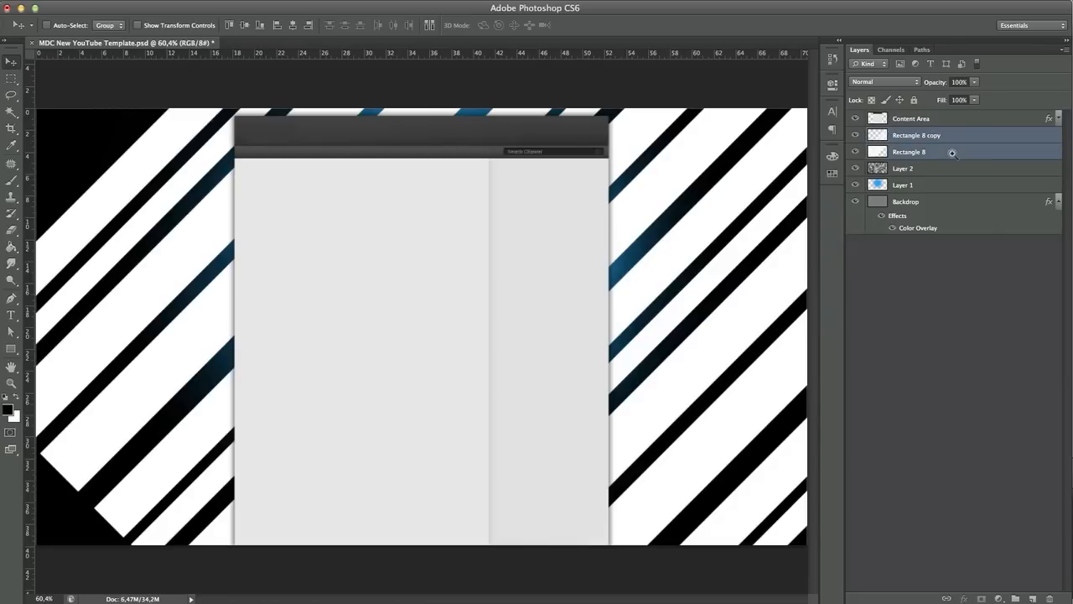
pyautogui.rightClick(951, 145)
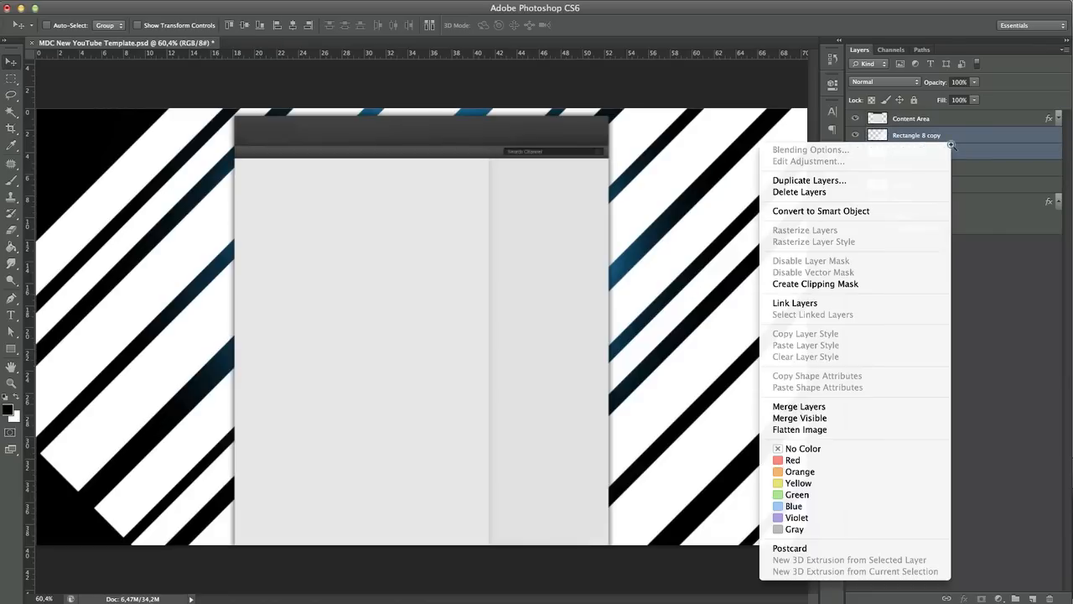
pyautogui.click(837, 407)
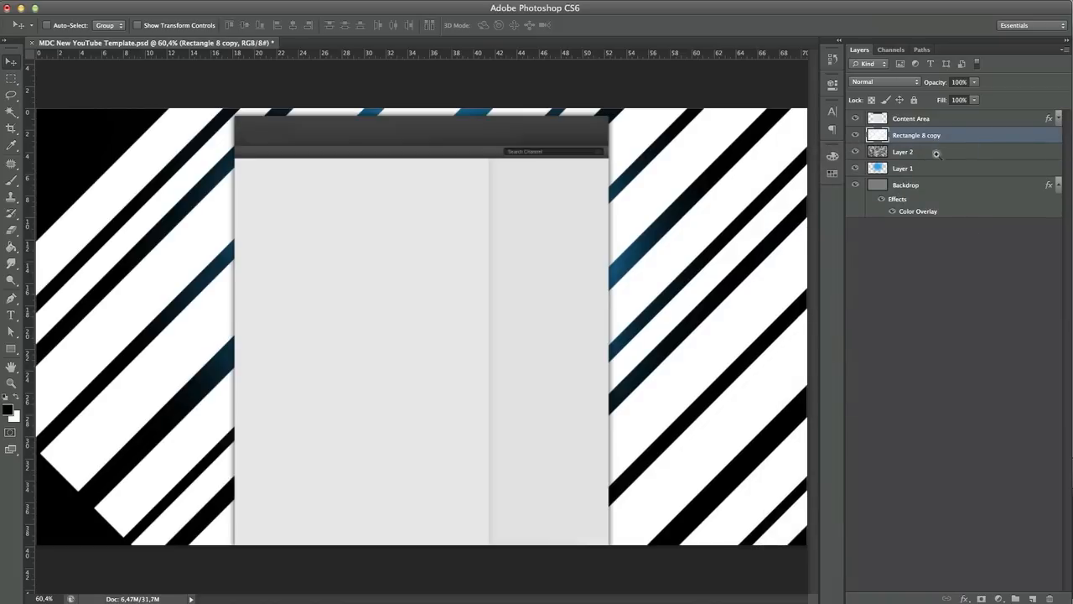
# Set the merged stripe layer to Overlay blending at 25% opacity
pyautogui.click(914, 78)
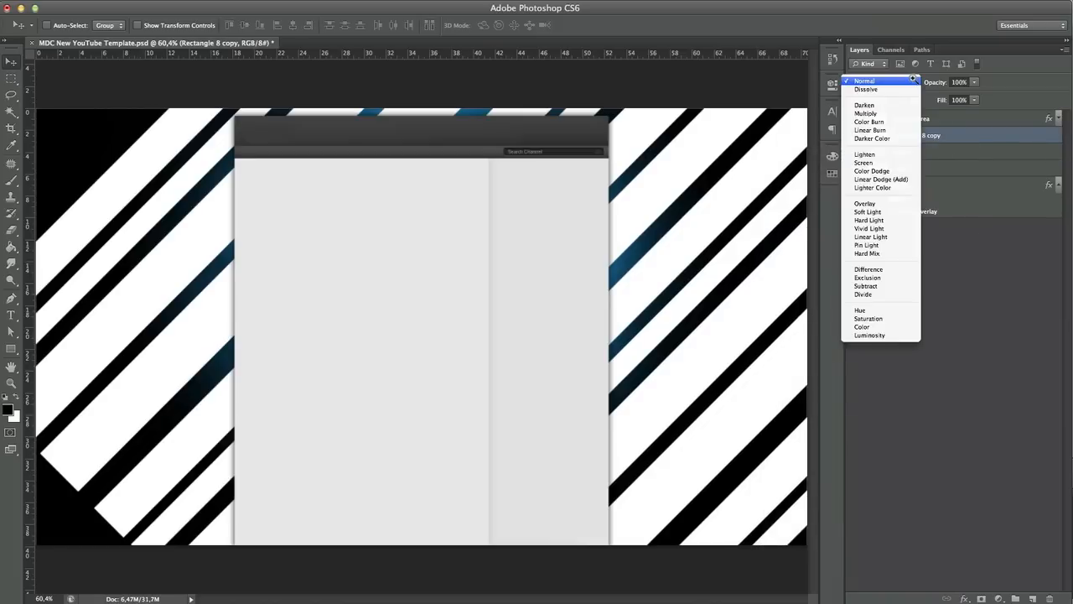
pyautogui.click(878, 202)
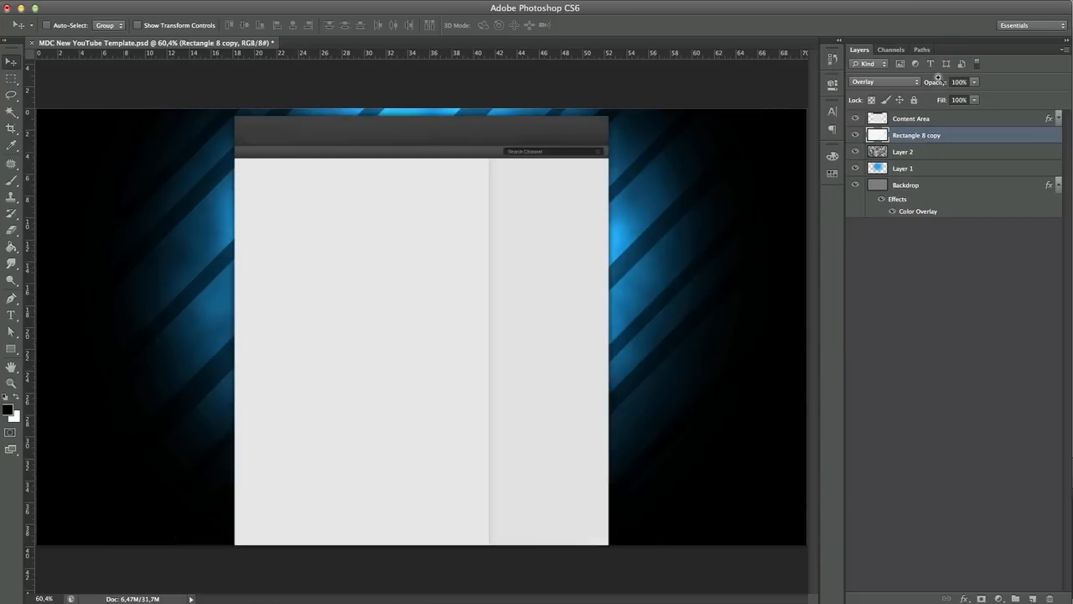
pyautogui.moveTo(937, 81); pyautogui.dragTo(882, 80)
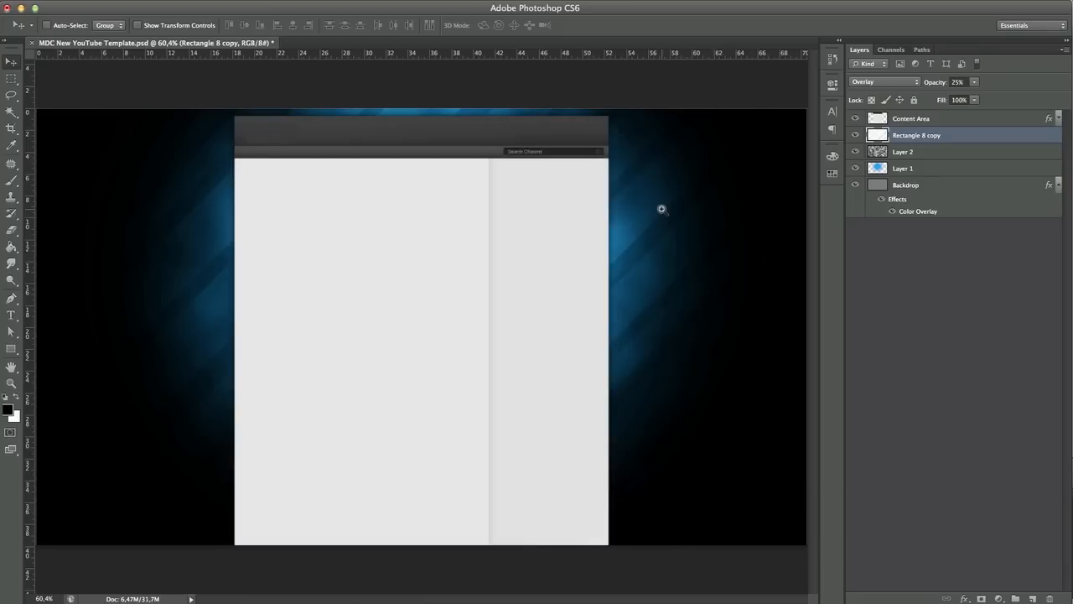
# Duplicate the Overlay stripe layer and shift the copy slightly right and down so the stripes overlap
pyautogui.rightClick(945, 130)
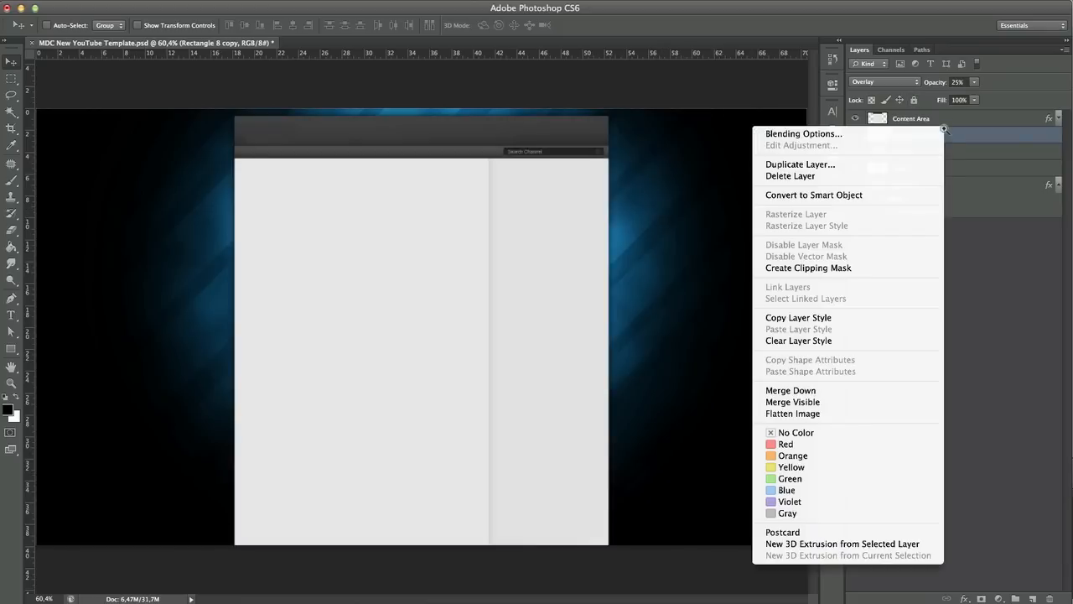
pyautogui.click(894, 164)
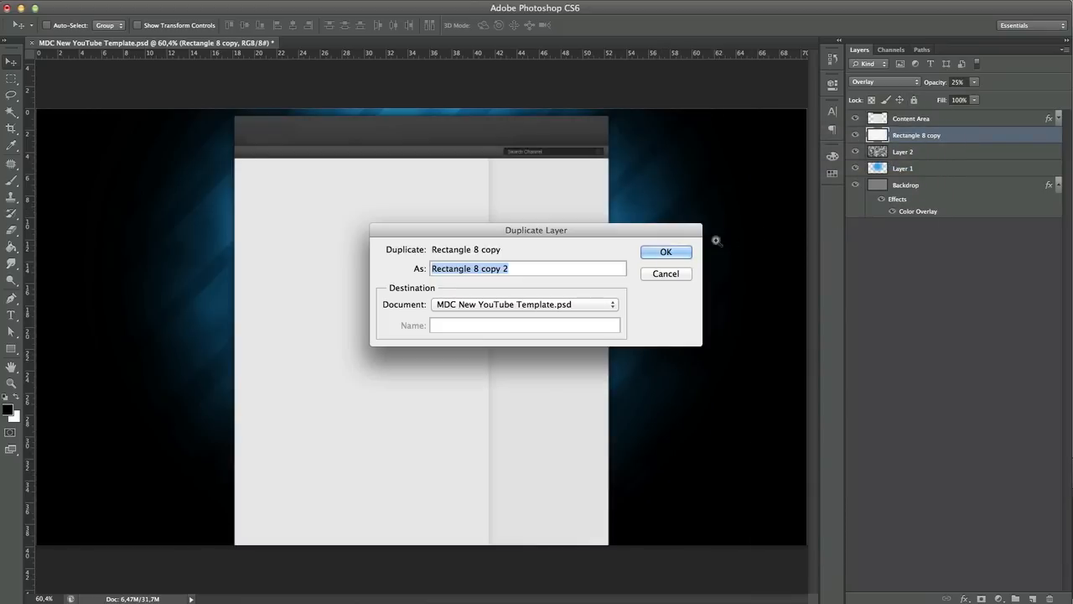
pyautogui.click(681, 251)
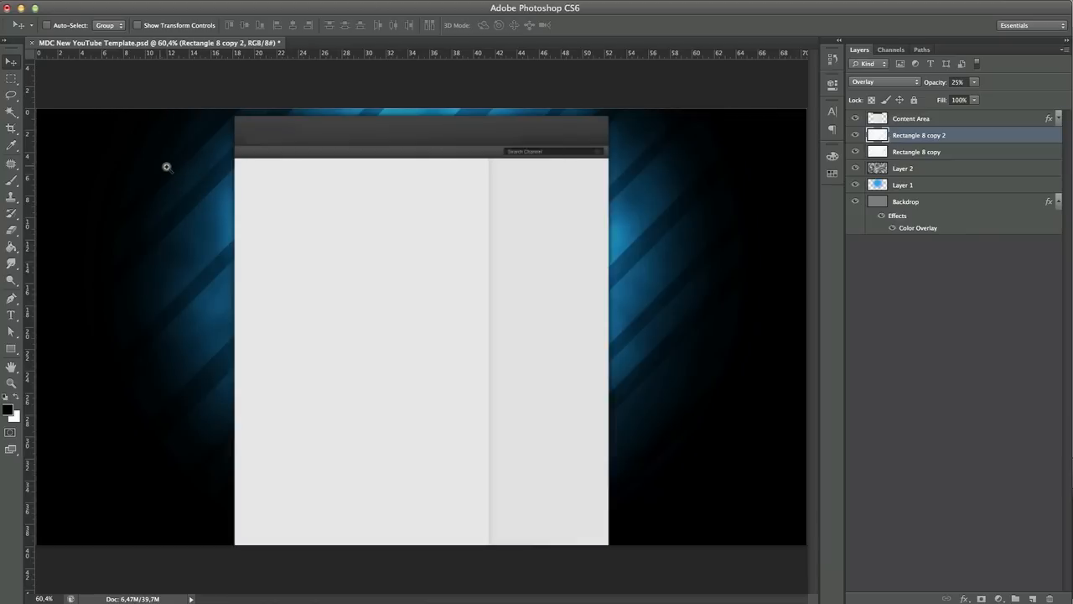
pyautogui.moveTo(165, 165); pyautogui.dragTo(192, 174)
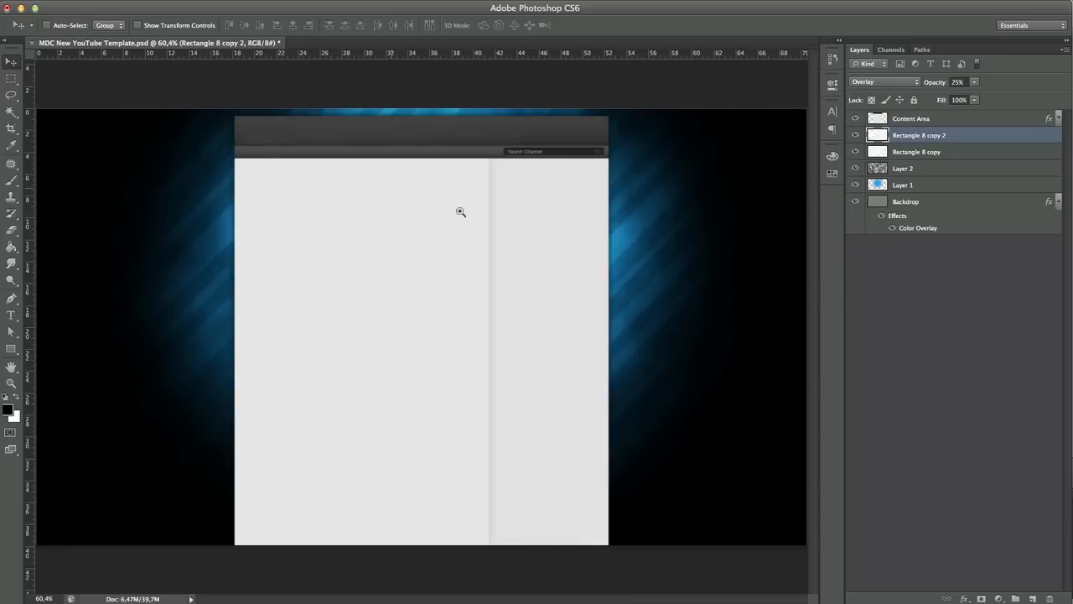
# Open the Texture.bmp image and copy its entire canvas
pyautogui.click(609, 177)
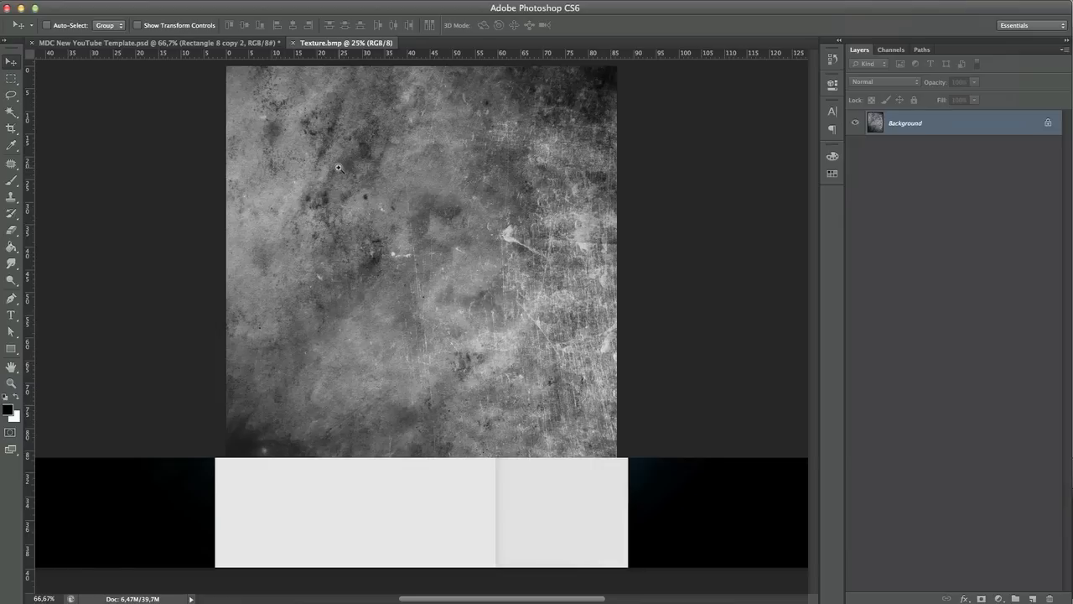
pyautogui.hotkey('ctrl', 'a')
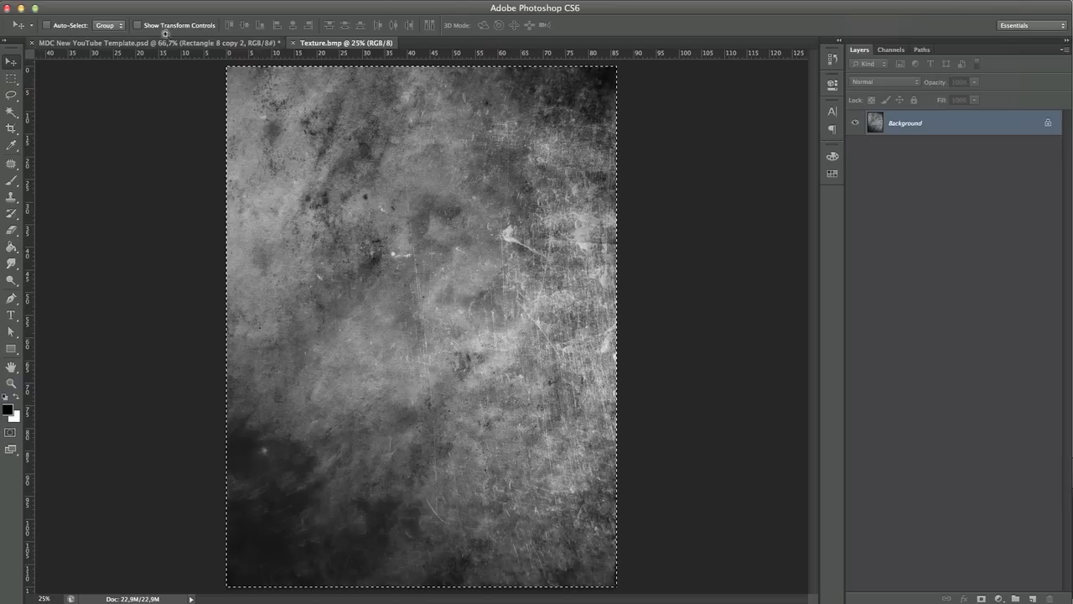
pyautogui.click(129, 2)
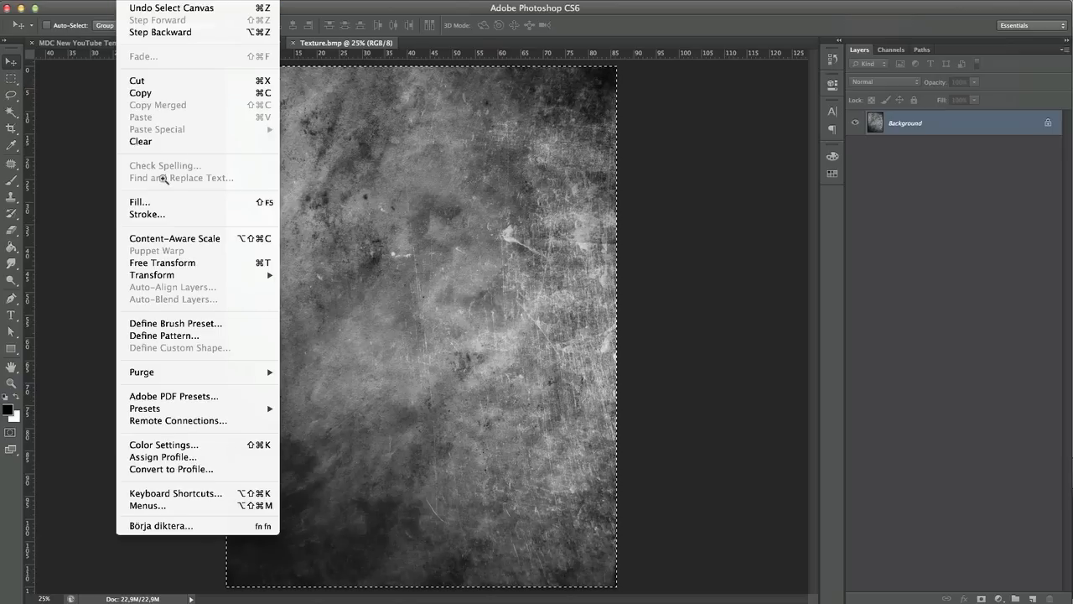
pyautogui.click(205, 93)
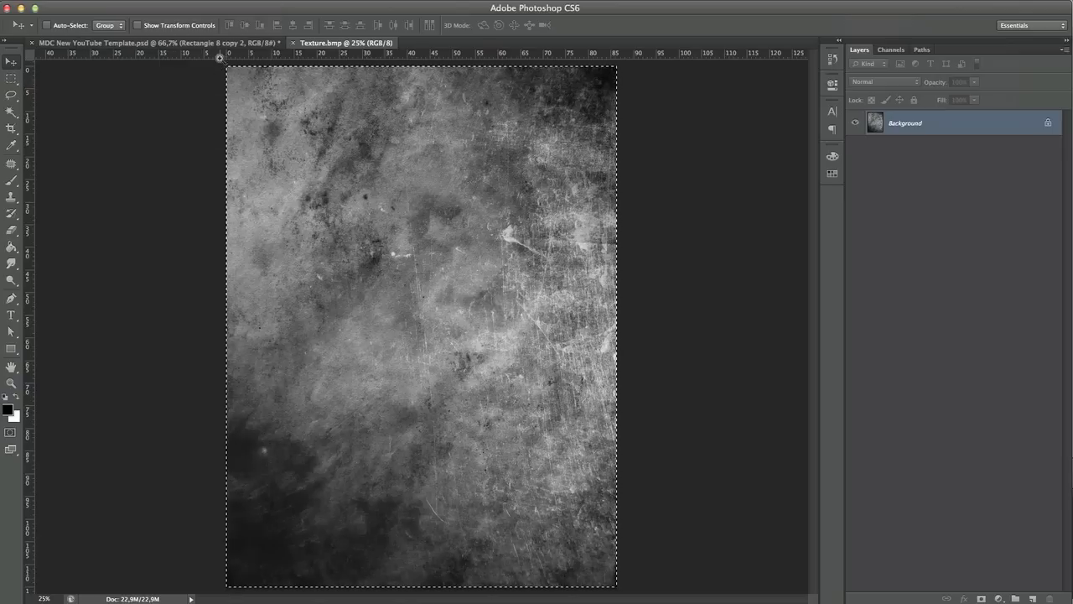
# Paste the copied texture into a new layer above the stripe layers in the MDC New YouTube Template.psd document
pyautogui.click(260, 43)
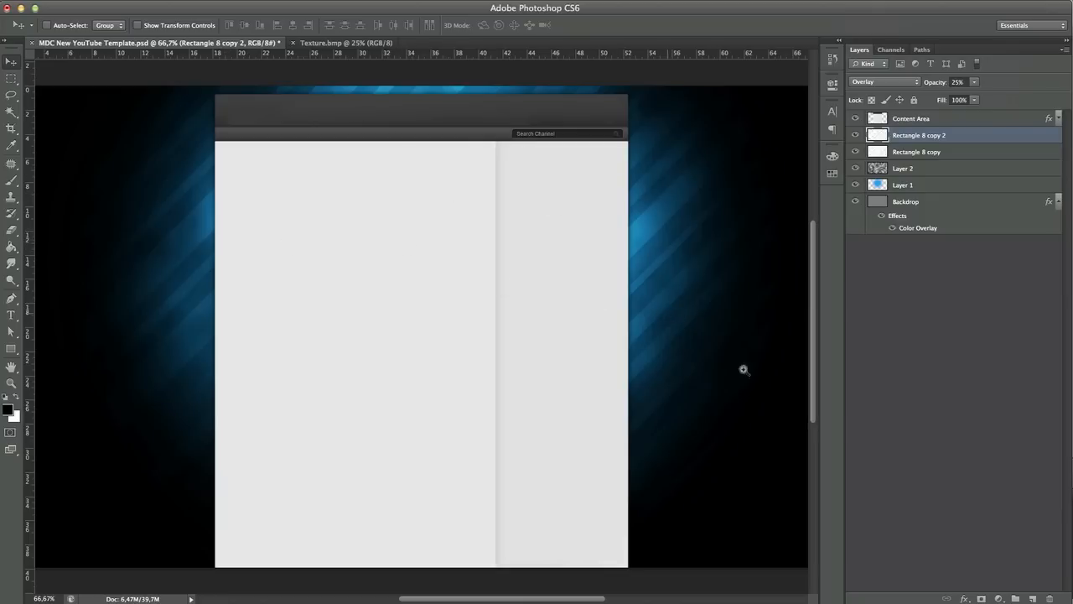
pyautogui.click(1035, 597)
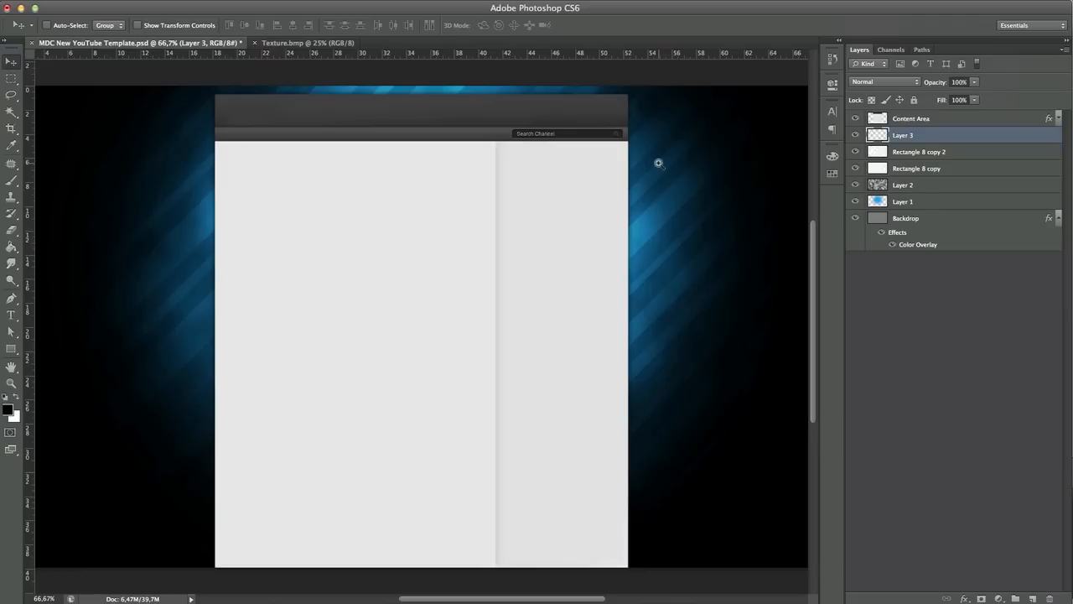
pyautogui.click(129, 1)
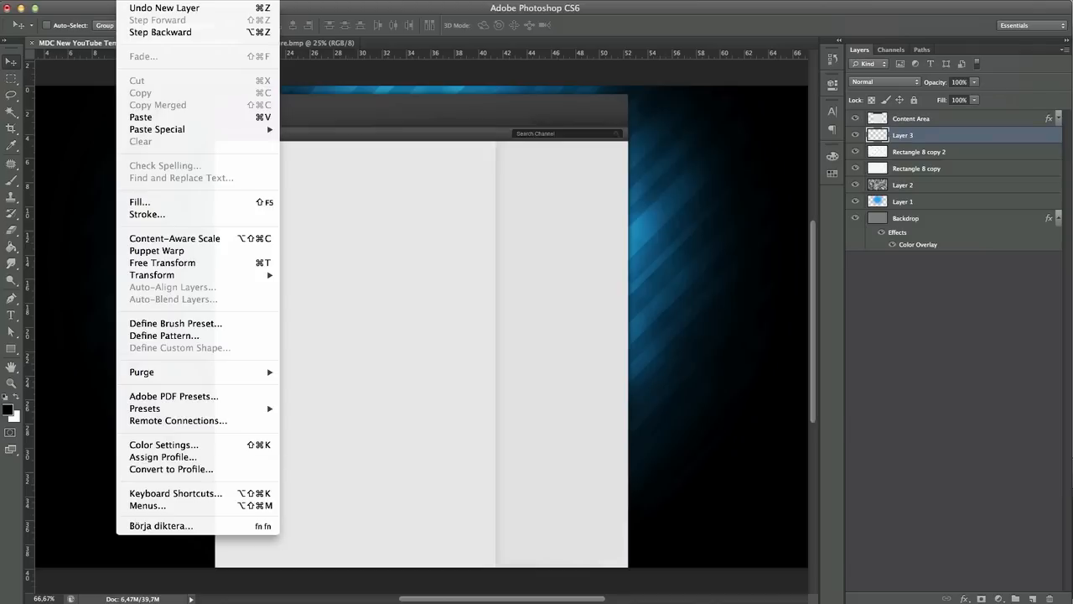
pyautogui.click(173, 116)
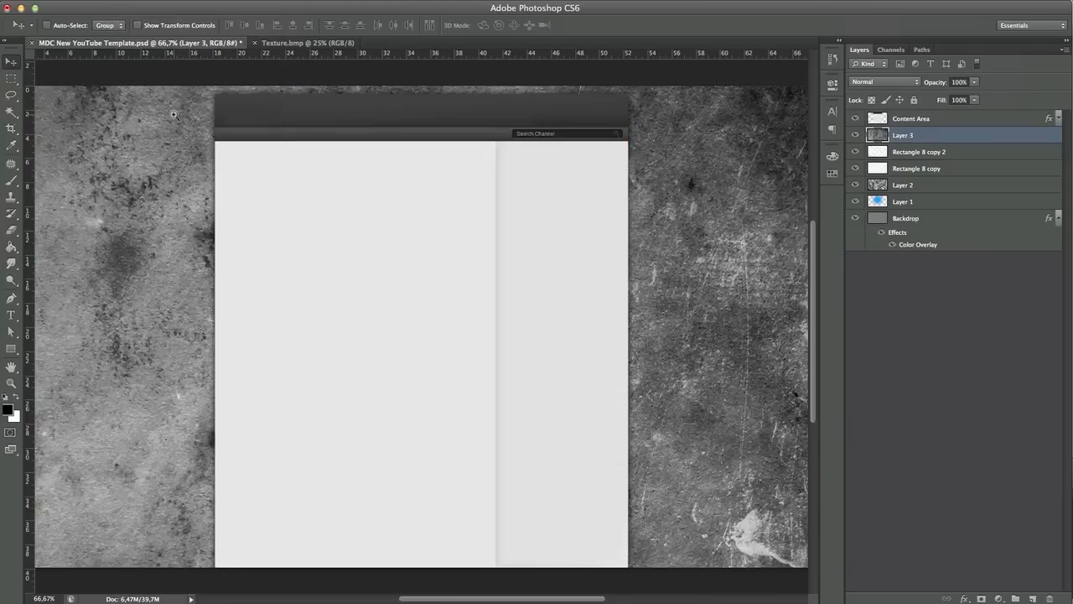
# Free Transform the pasted texture: rotate it about 90°, scale it proportionally to about 66%, and center it over the whole canvas
pyautogui.hscroll(3, 205, 176)
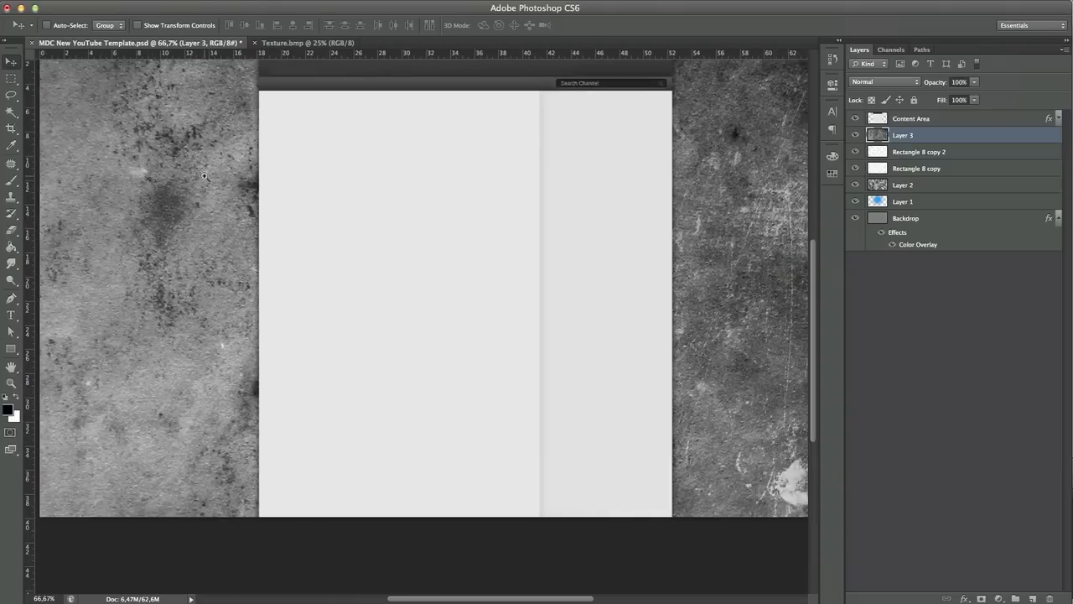
pyautogui.press('super+minus')
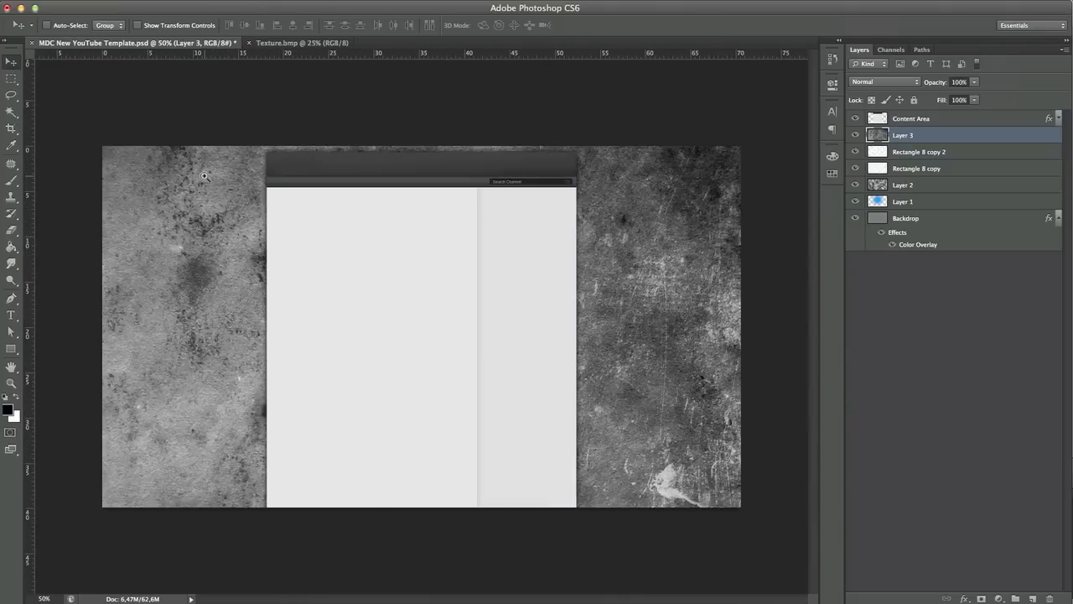
pyautogui.press('super+minus')
pyautogui.press('super+minus')
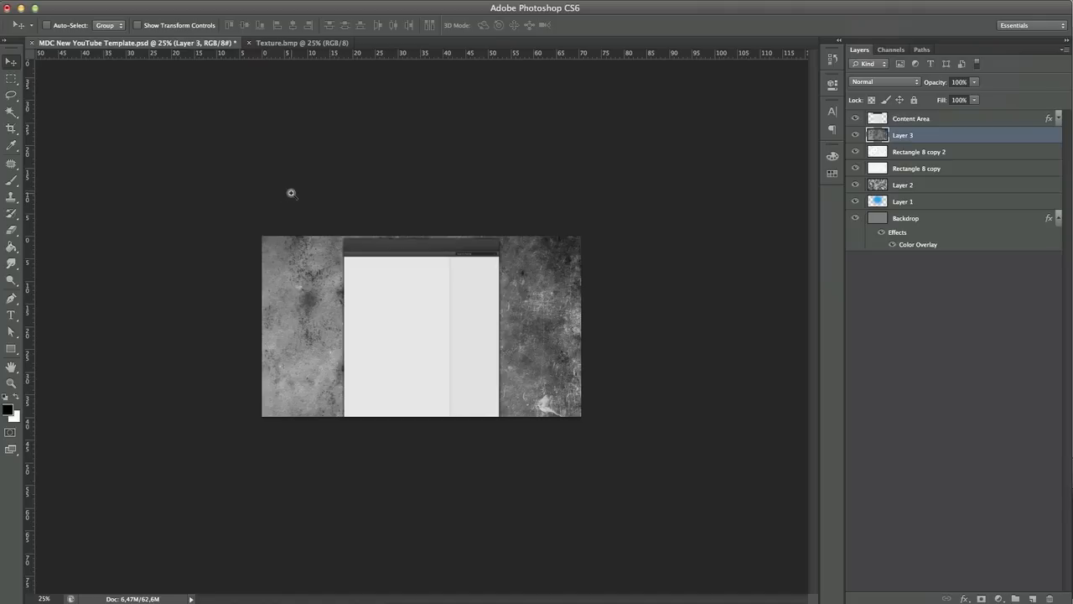
pyautogui.hotkey('ctrl', 't')
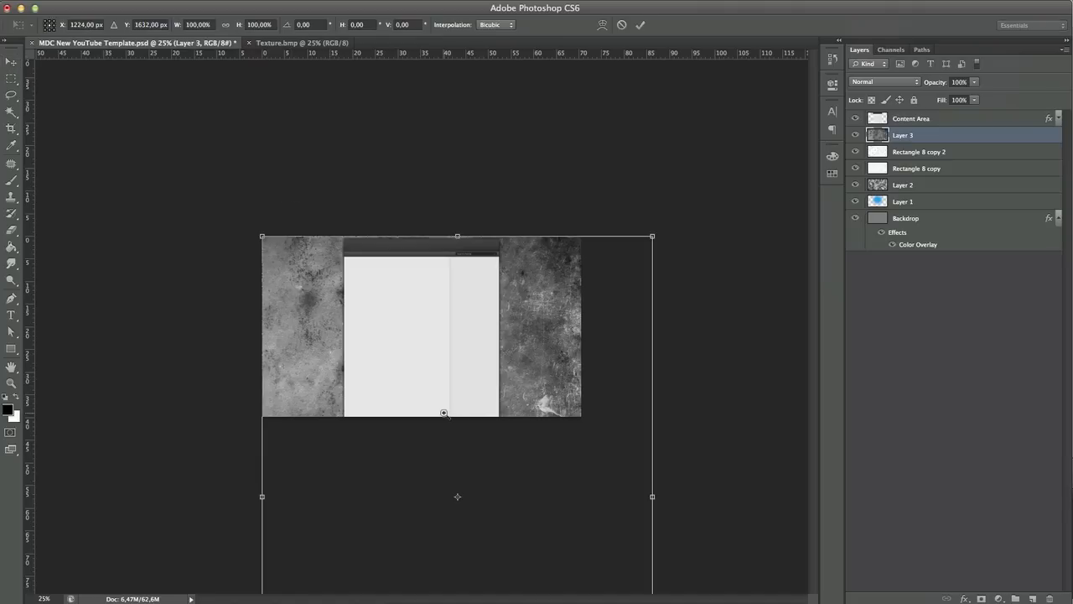
pyautogui.moveTo(503, 425); pyautogui.dragTo(494, 283)
pyautogui.moveTo(144, 260); pyautogui.dragTo(484, 77)
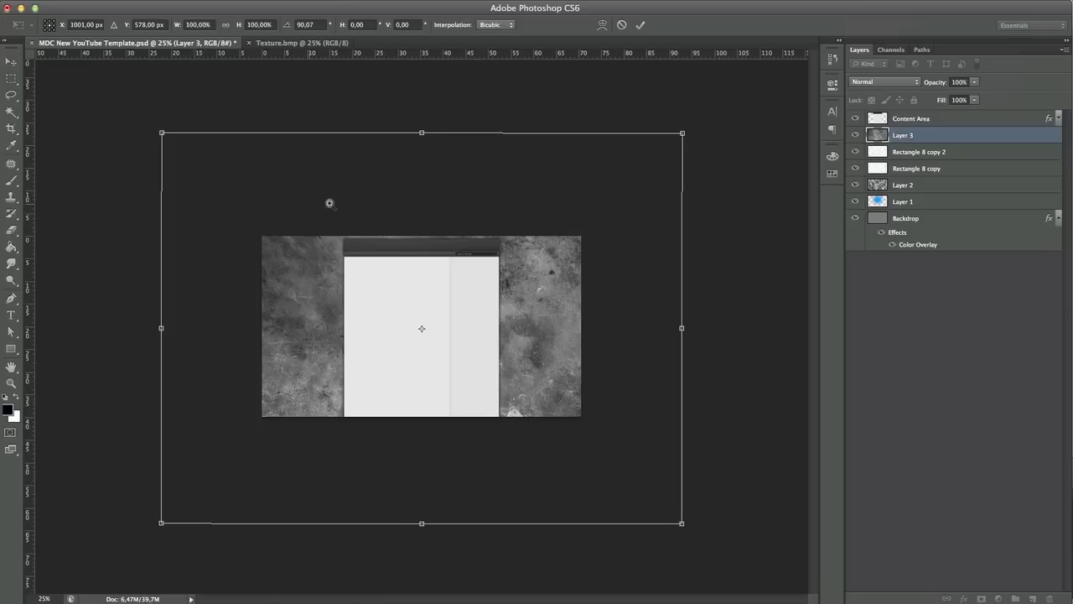
pyautogui.moveTo(542, 295)
pyautogui.mouseDown()
pyautogui.moveTo(542, 305)
pyautogui.moveTo(541, 288)
pyautogui.mouseUp()
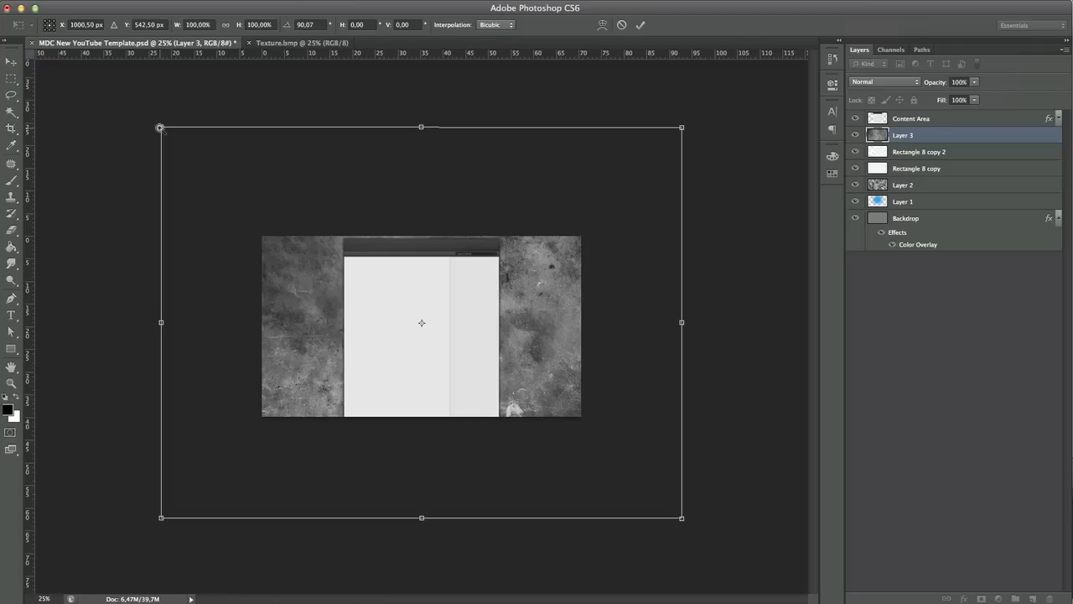
pyautogui.moveTo(160, 128); pyautogui.dragTo(260, 179)
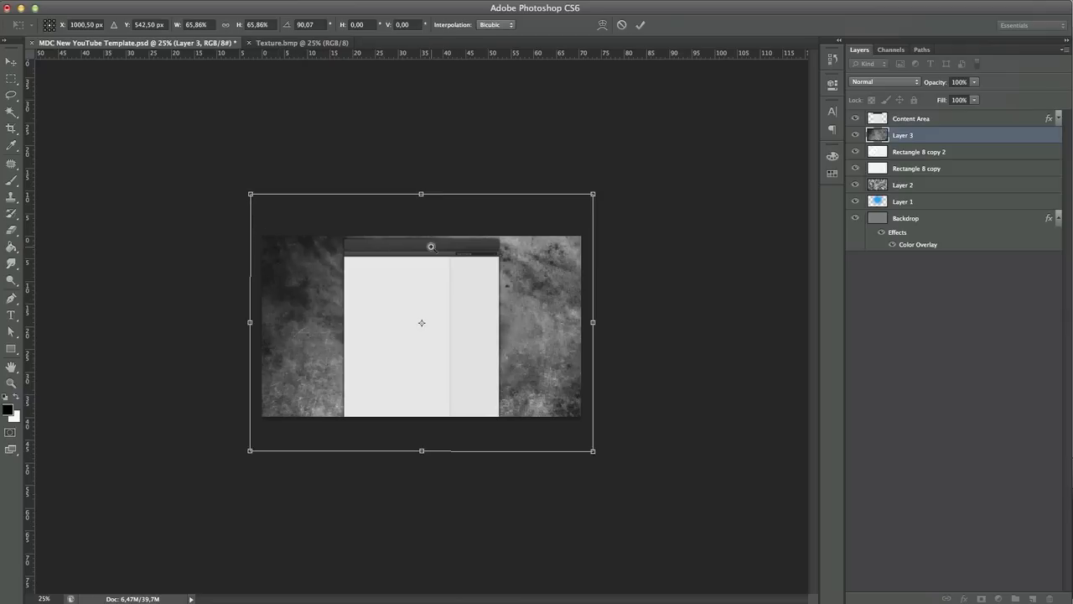
pyautogui.press('Return')
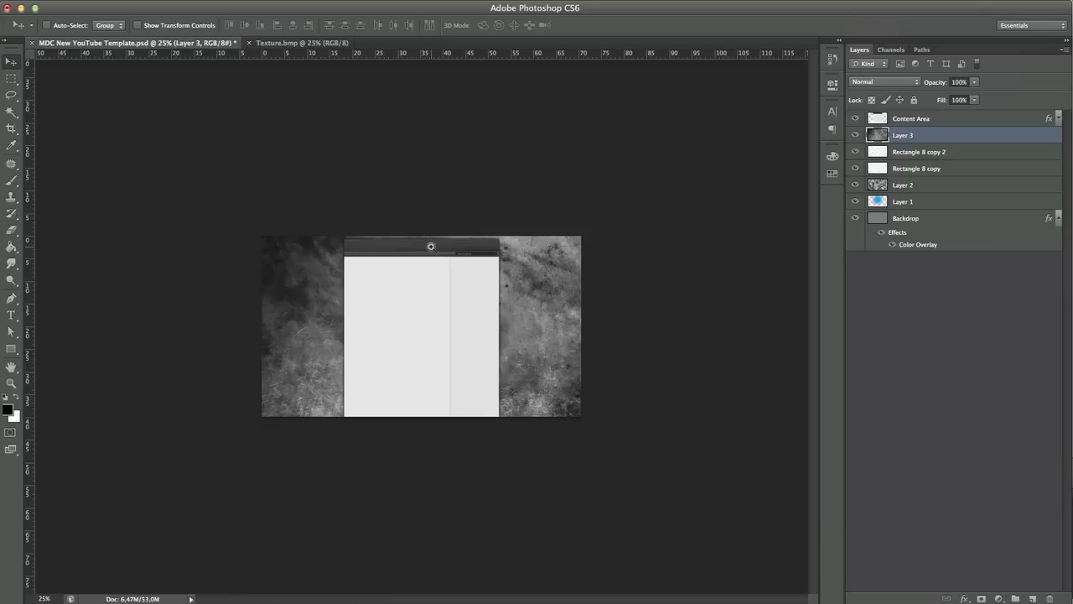
# Set the texture layer to Overlay blending and lower its opacity
pyautogui.click(913, 81)
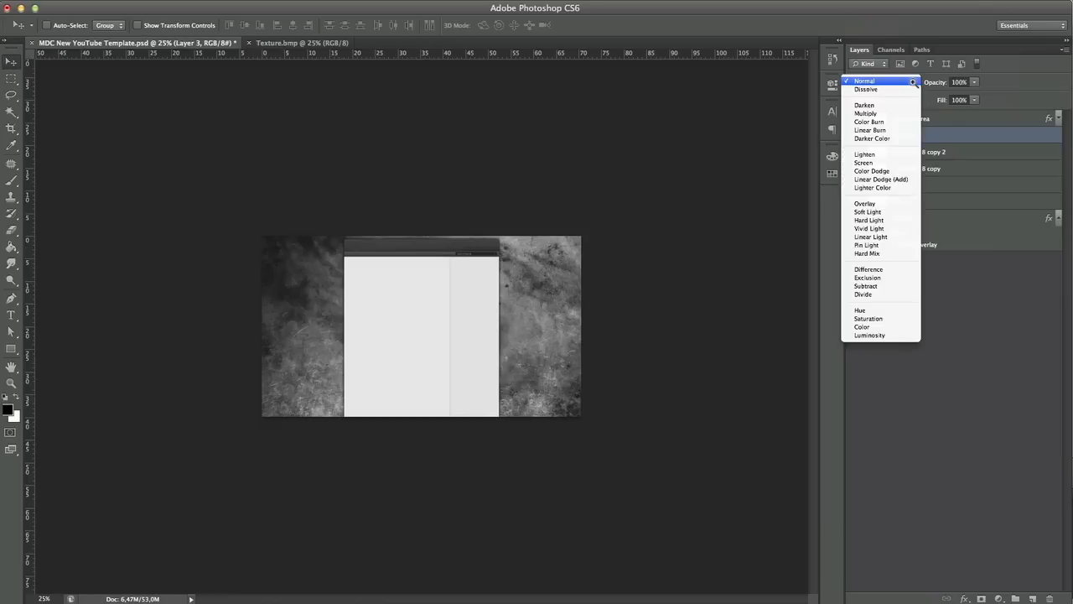
pyautogui.click(887, 201)
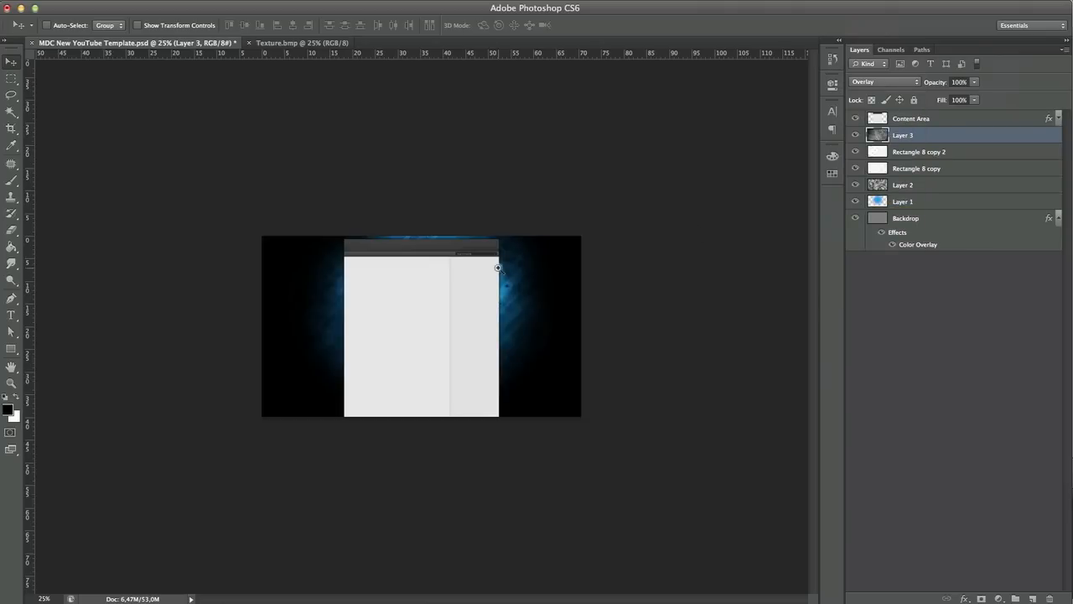
pyautogui.moveTo(498, 268); pyautogui.dragTo(499, 269)
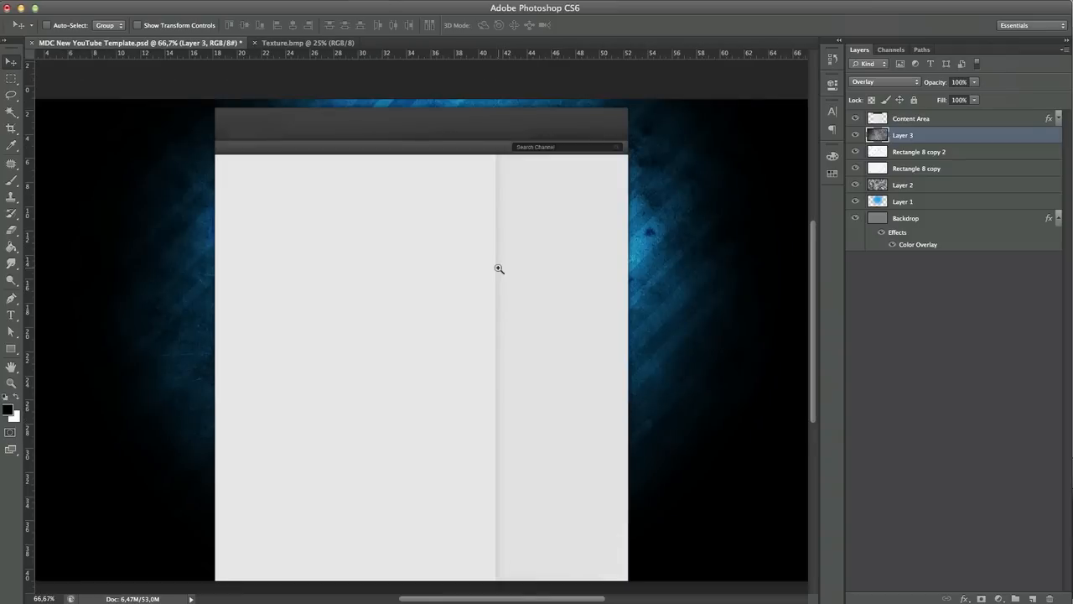
pyautogui.scroll(1, 499, 268)
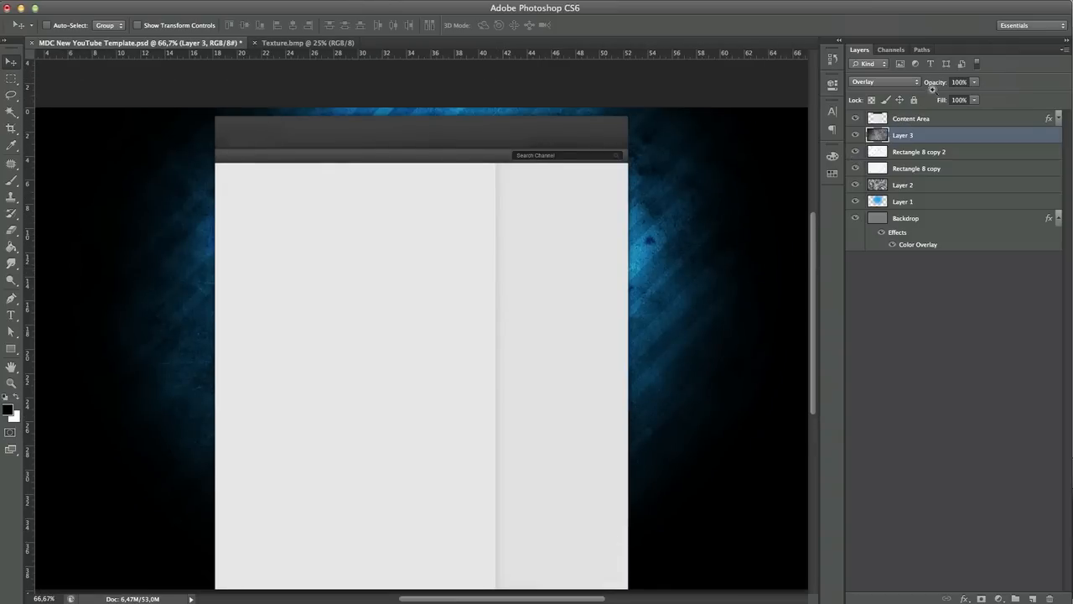
pyautogui.moveTo(932, 88); pyautogui.dragTo(910, 82)
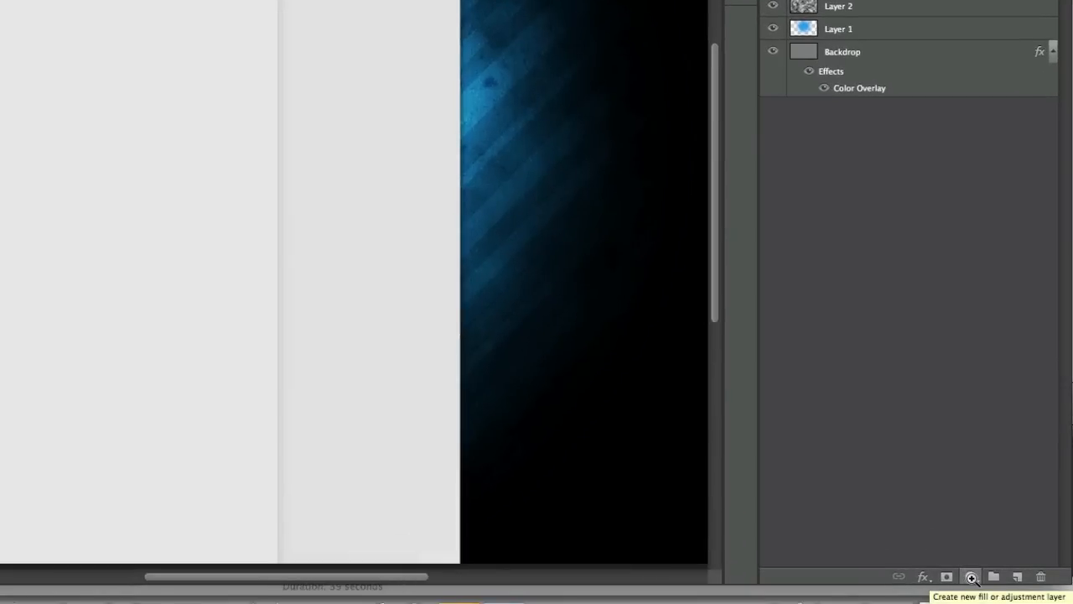
# Add a Gradient Map adjustment layer above the texture, using a black-to-white gradient
pyautogui.click(971, 577)
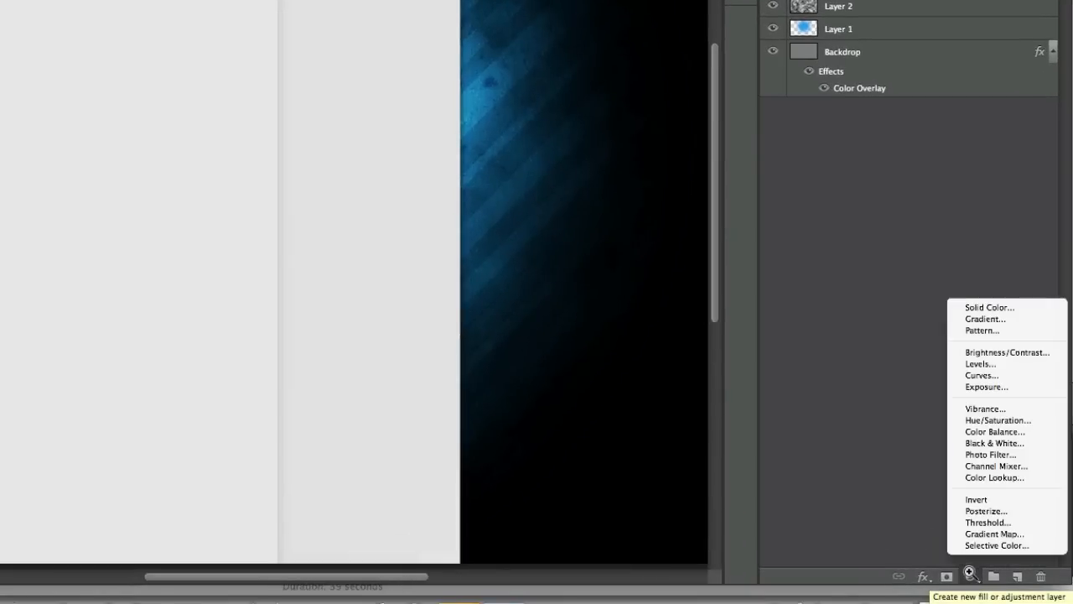
pyautogui.click(994, 533)
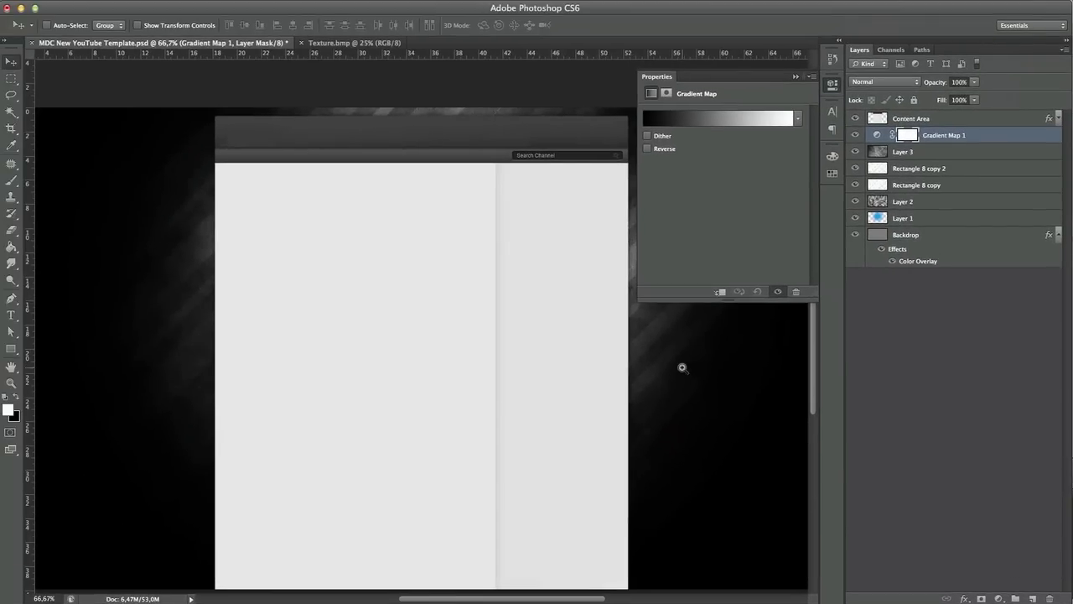
pyautogui.hscroll(2, 683, 369)
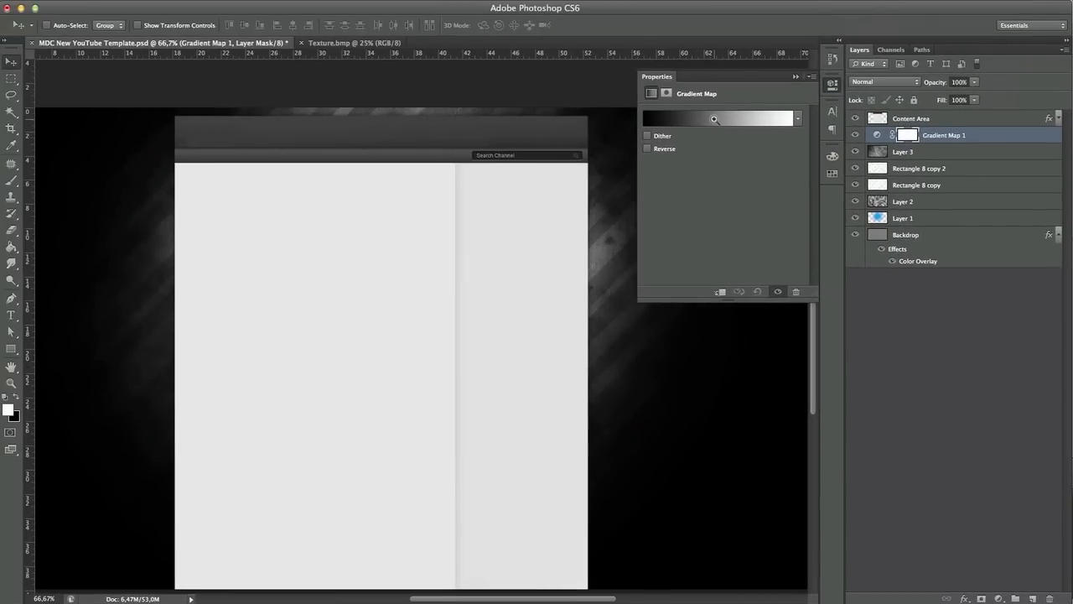
pyautogui.click(714, 119)
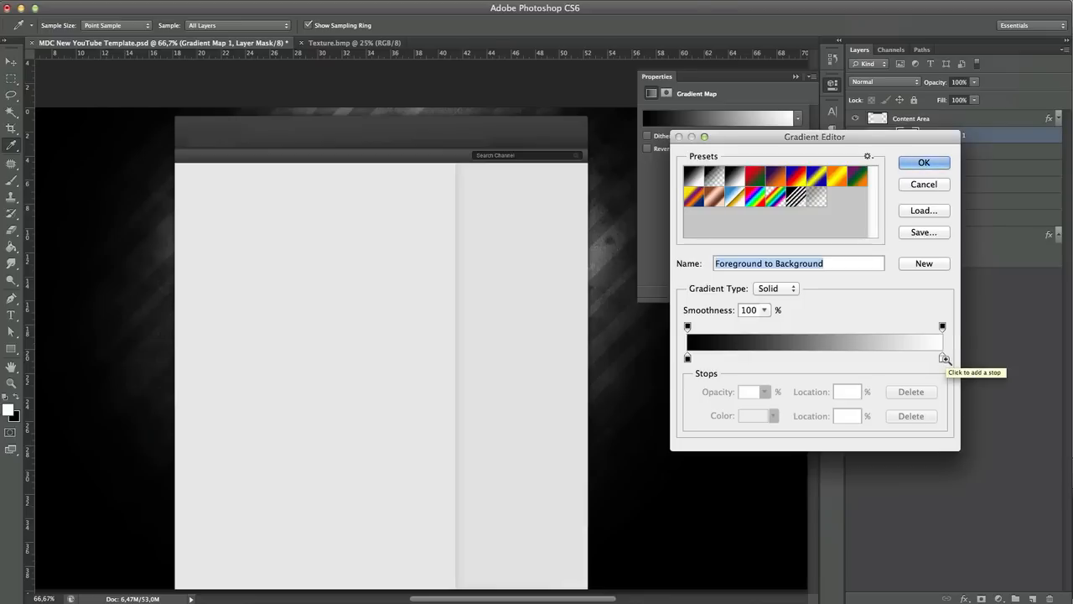
pyautogui.click(915, 161)
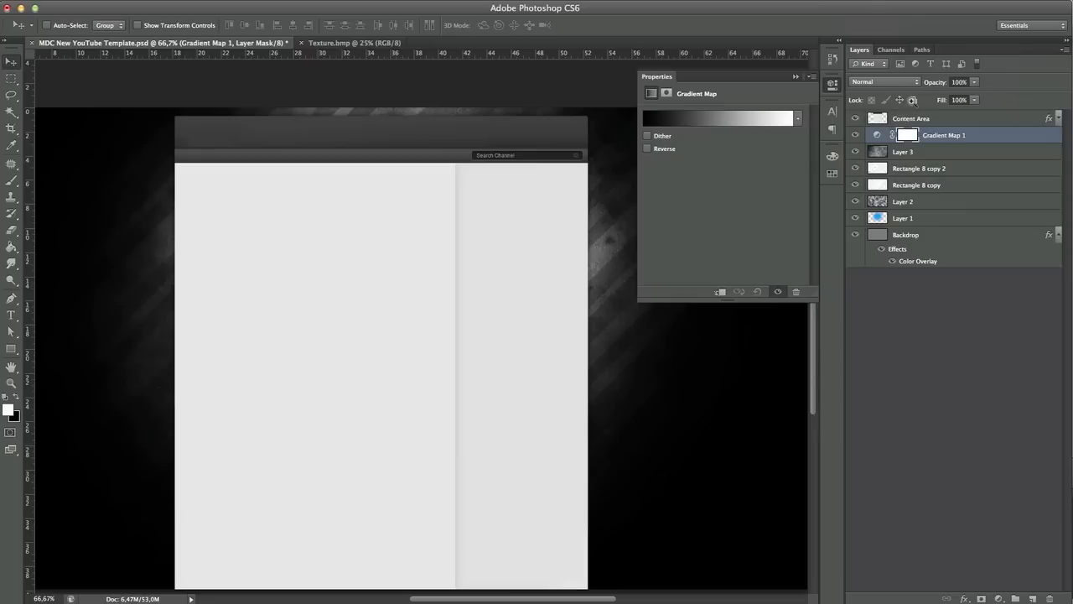
# Set the Gradient Map layer to Overlay blending at 50% opacity
pyautogui.click(893, 81)
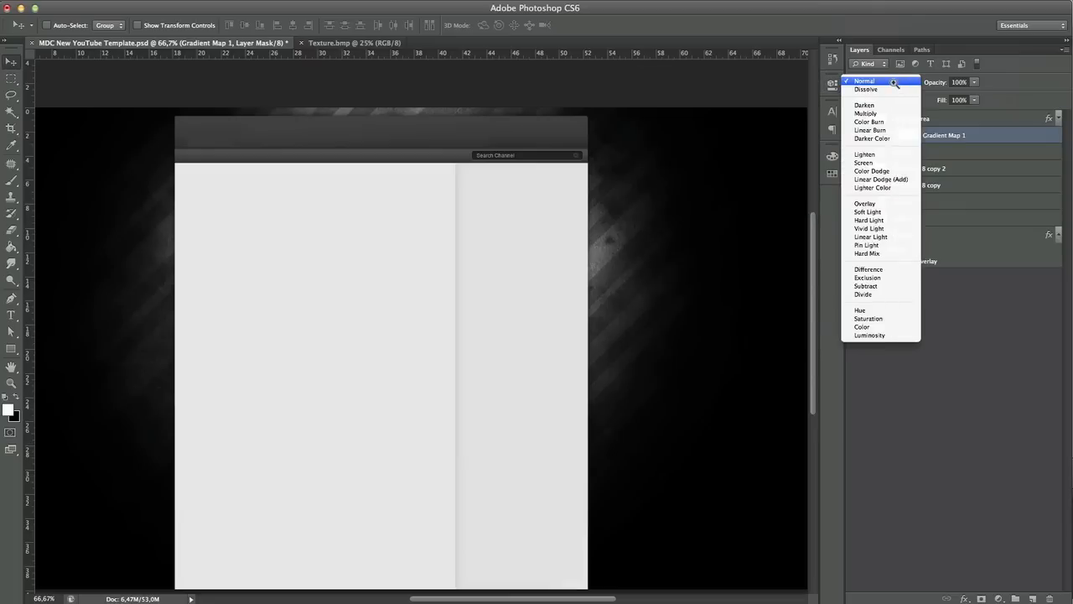
pyautogui.click(881, 204)
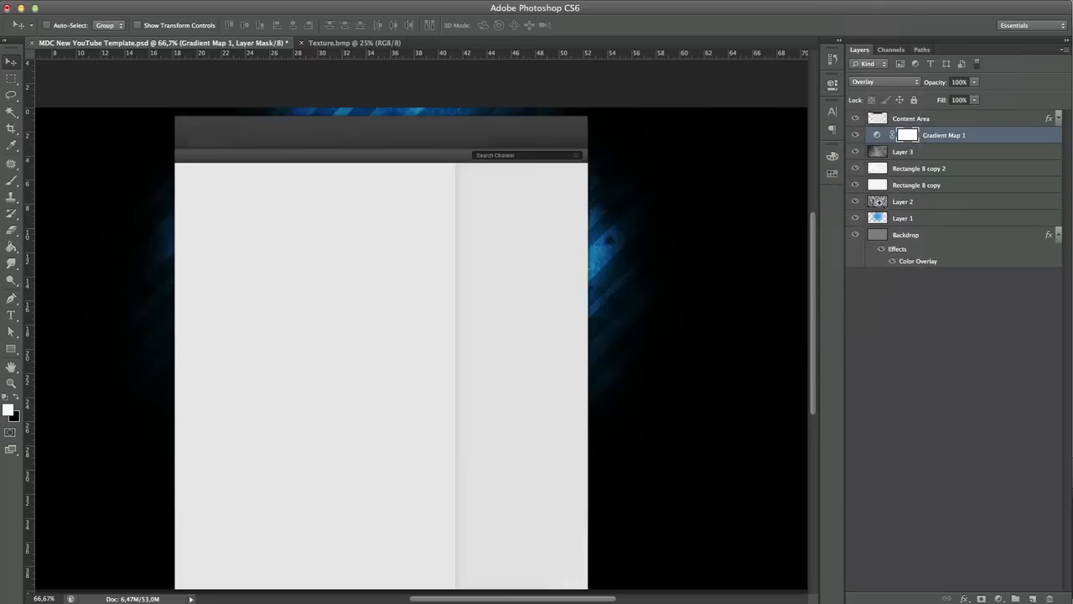
pyautogui.hscroll(-3, 608, 235)
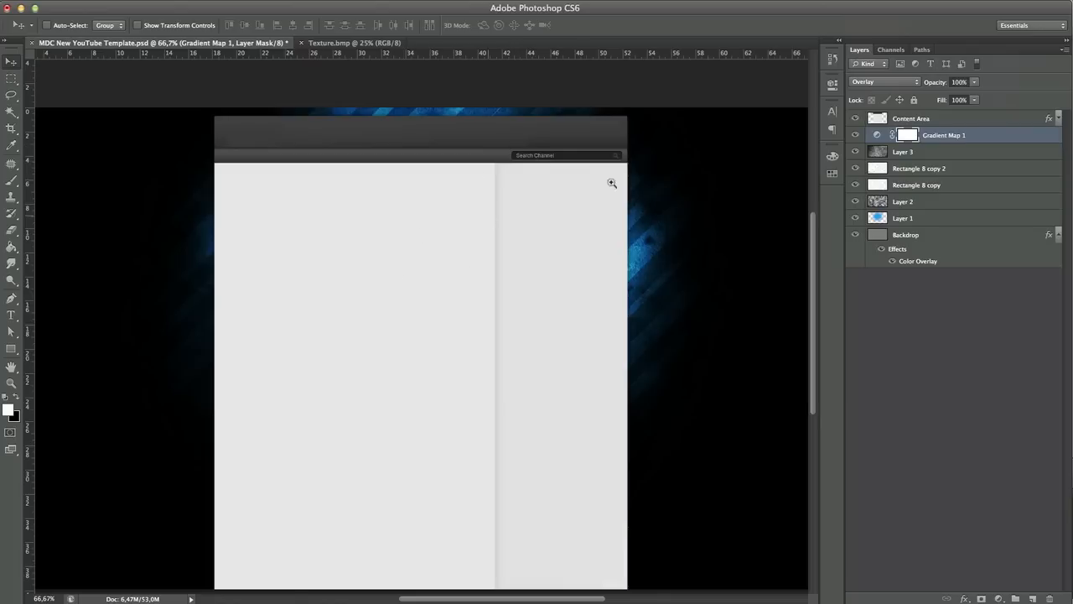
pyautogui.moveTo(945, 81); pyautogui.dragTo(911, 79)
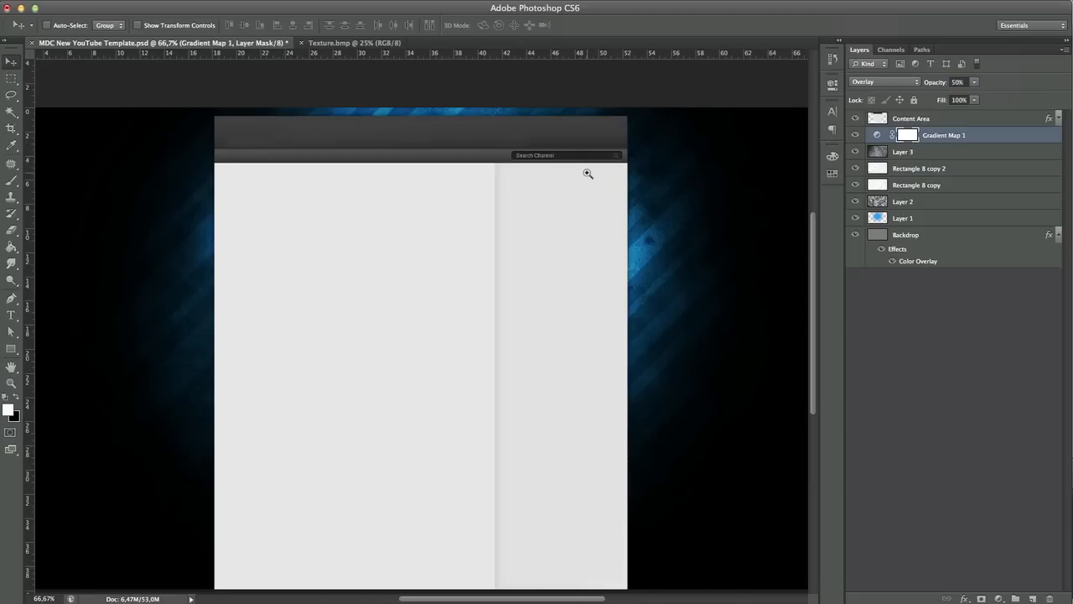
# Group all the background layers, from the Gradient Map down to the Backdrop, leaving Content Area outside
pyautogui.scroll(-2, 588, 173)
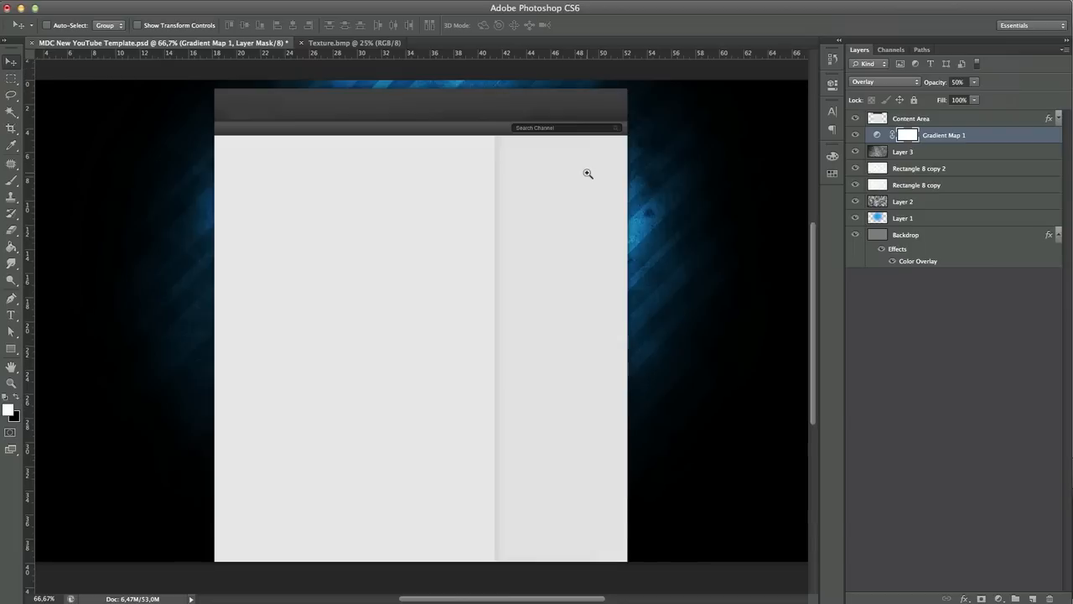
pyautogui.scroll(4, 587, 173)
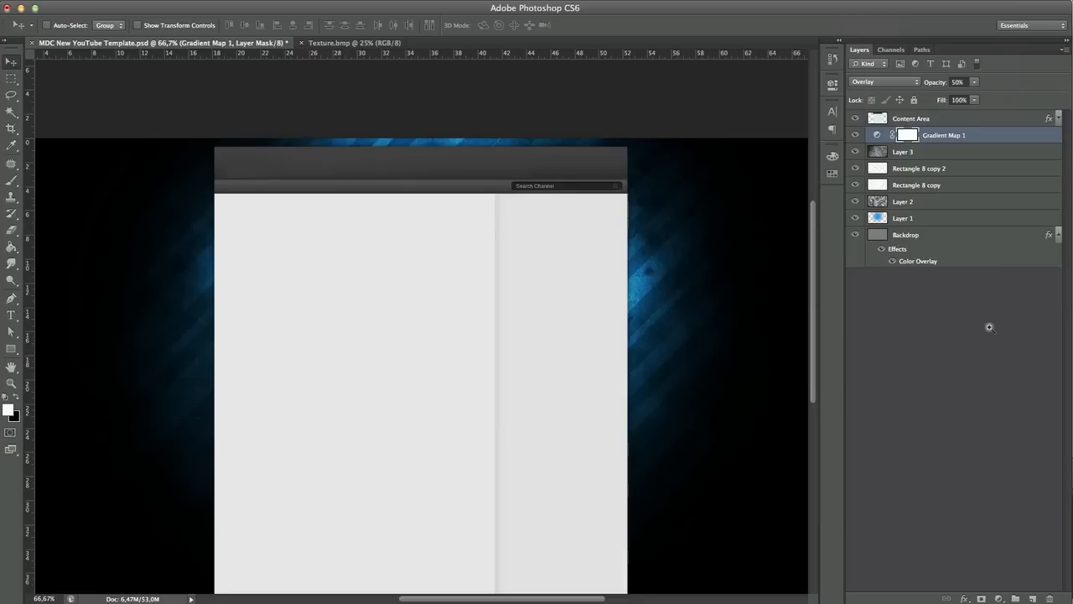
pyautogui.click(954, 304)
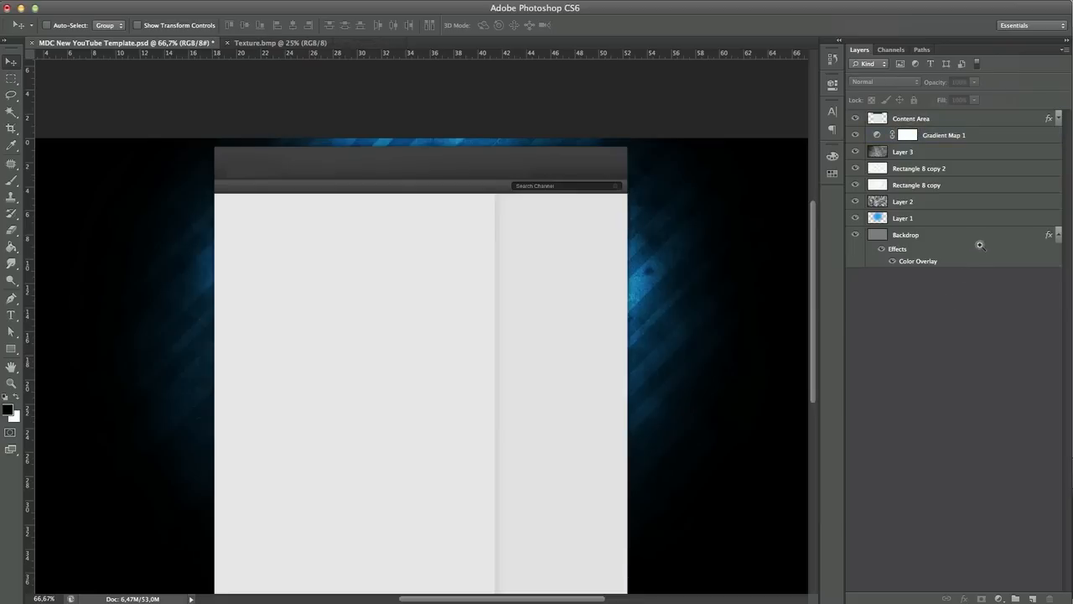
pyautogui.click(971, 134)
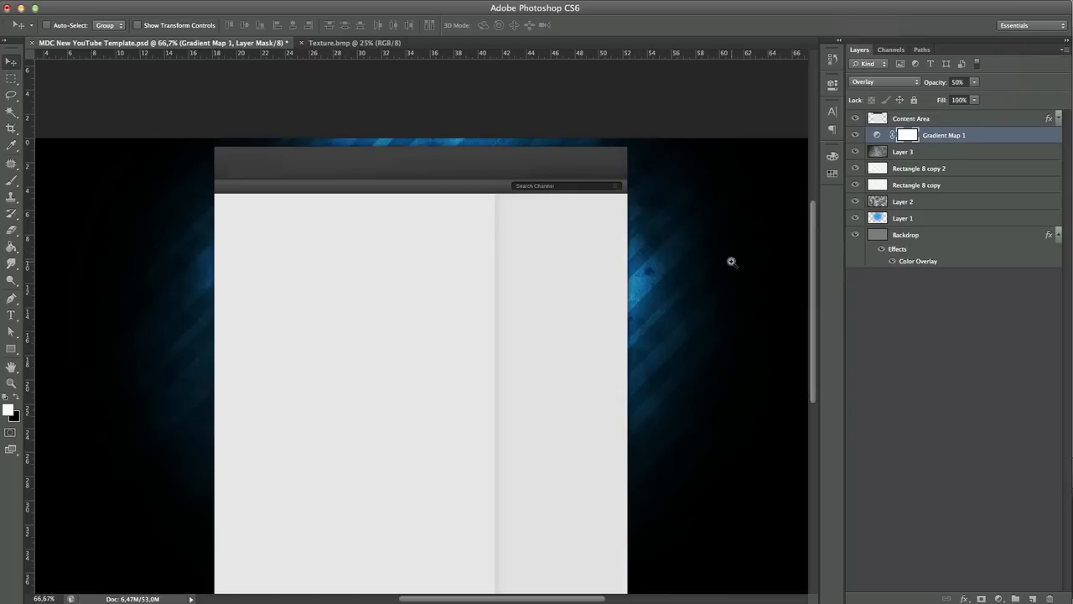
pyautogui.keyDown('shift'); pyautogui.click(967, 232); pyautogui.keyUp('shift')
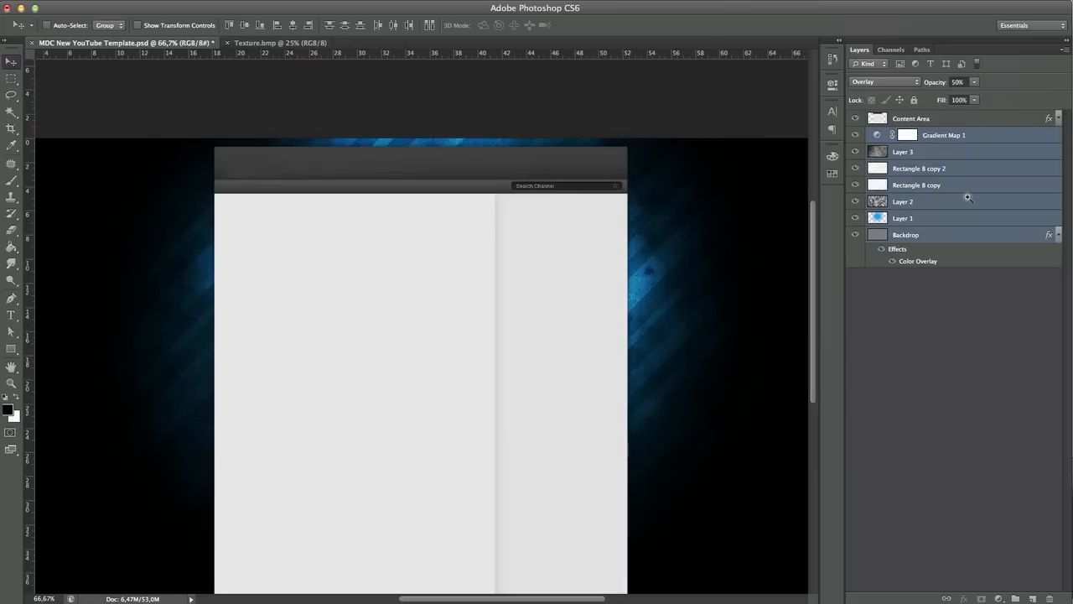
pyautogui.hotkey('ctrl', 'g')
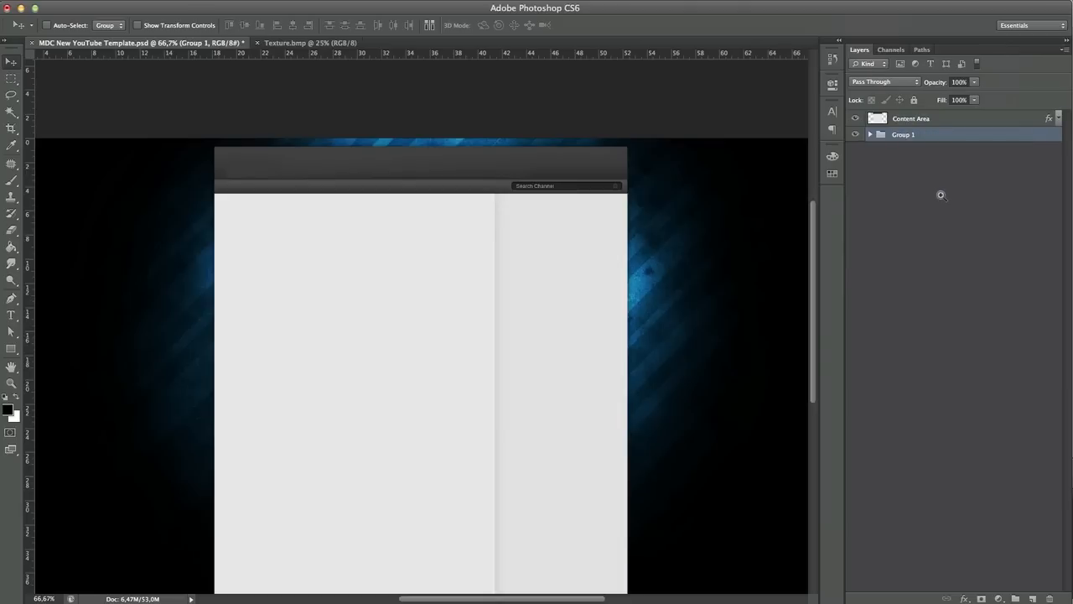
pyautogui.click(908, 204)
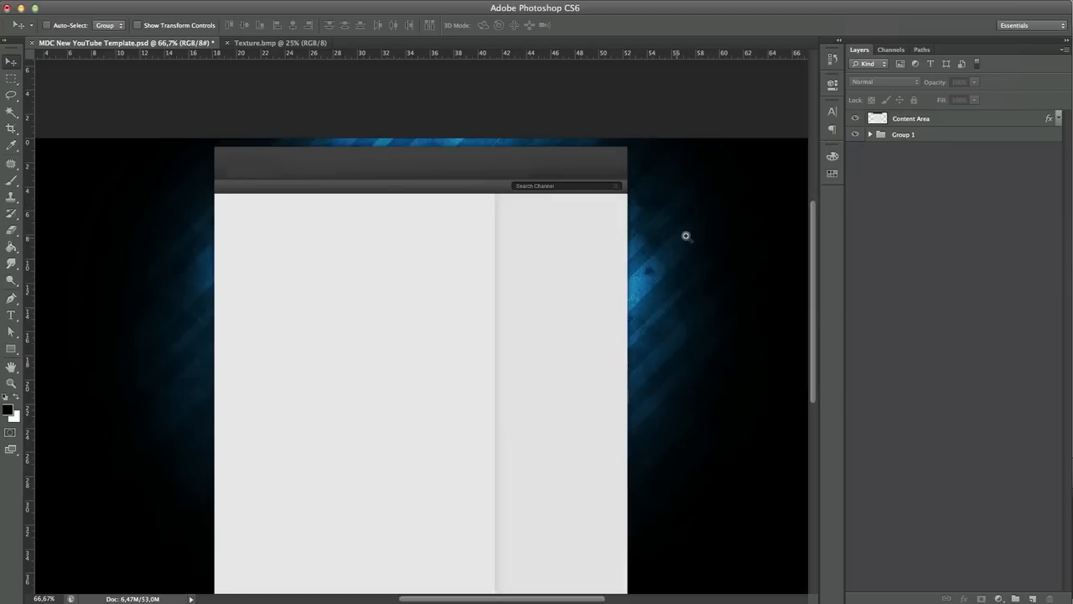
# Add a solid black Color Overlay at 100% opacity to the Content Area layer
pyautogui.scroll(-5, 688, 236)
pyautogui.scroll(2, 688, 235)
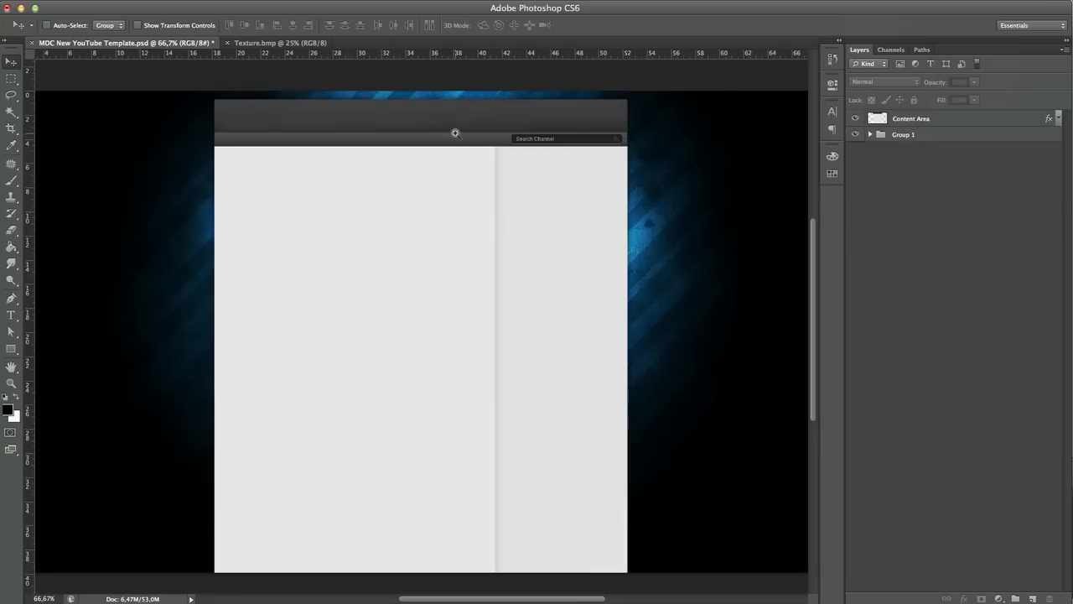
pyautogui.doubleClick(949, 118)
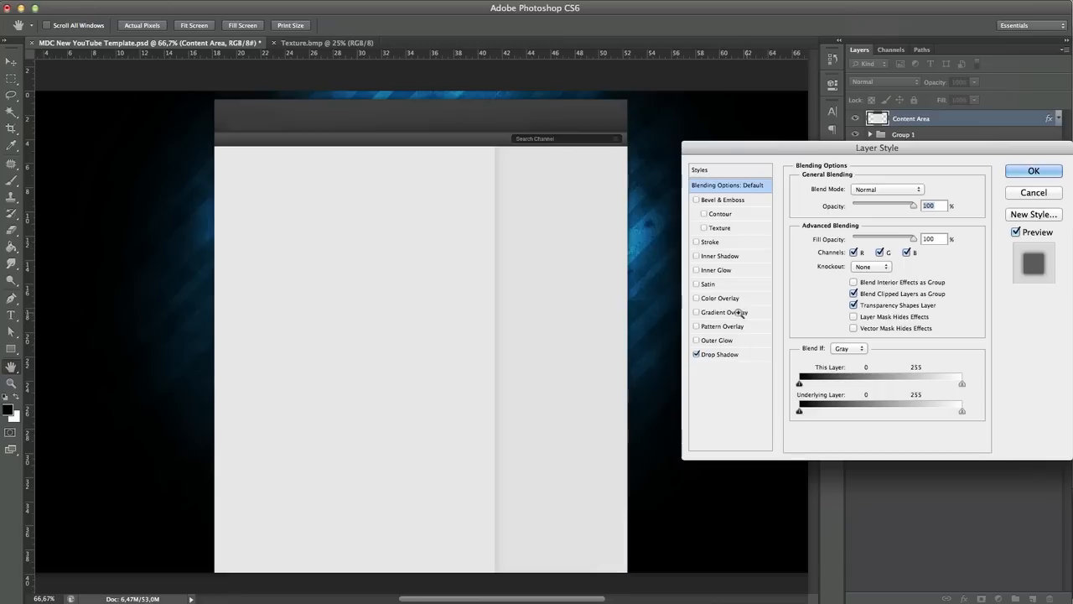
pyautogui.click(722, 298)
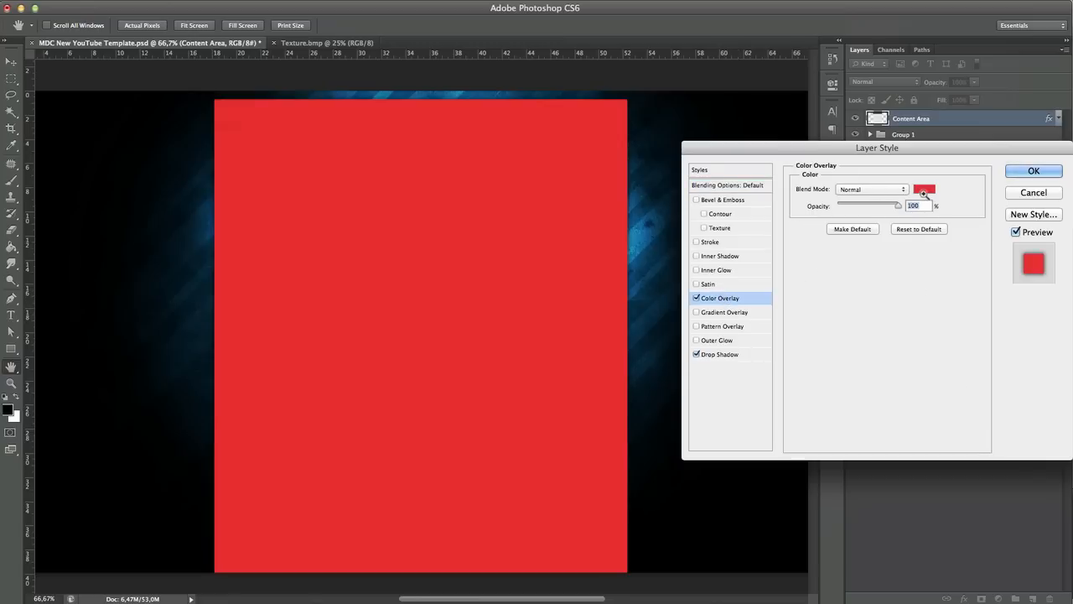
pyautogui.click(925, 187)
pyautogui.moveTo(787, 410); pyautogui.dragTo(671, 586)
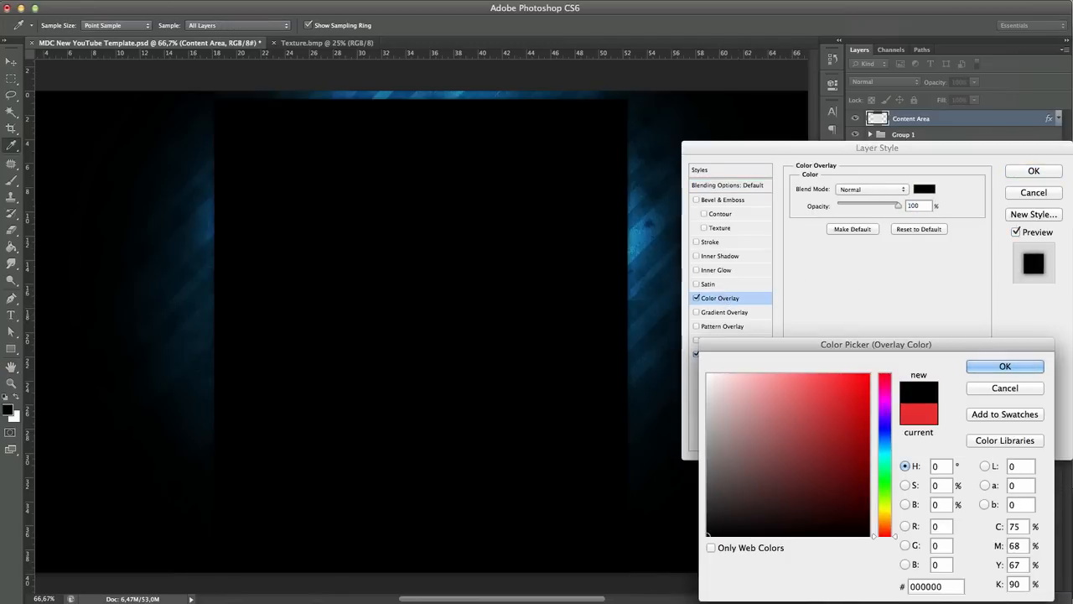
pyautogui.click(1006, 366)
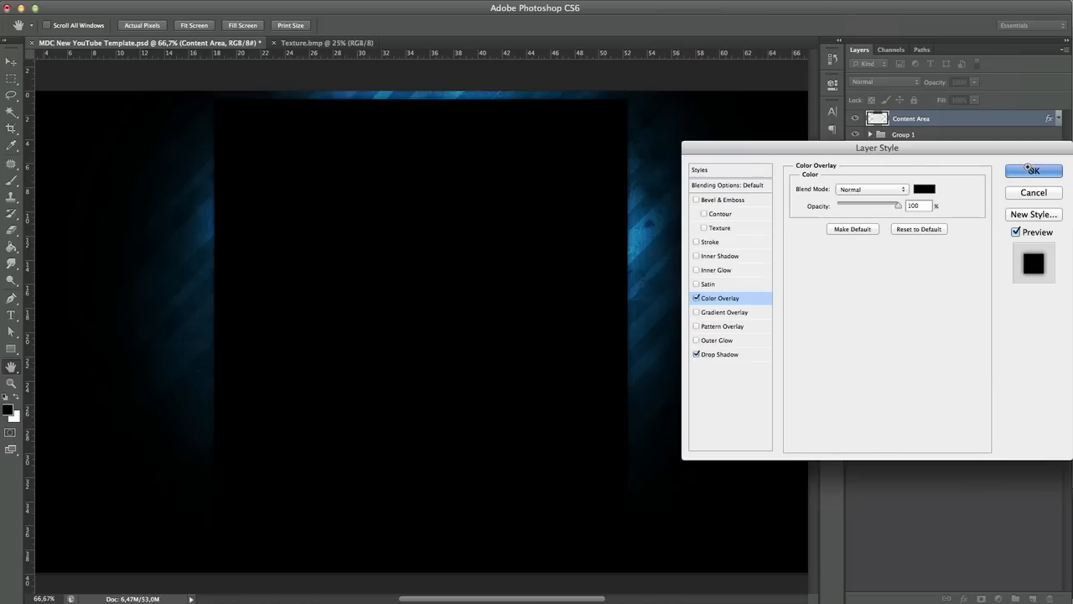
pyautogui.click(1028, 169)
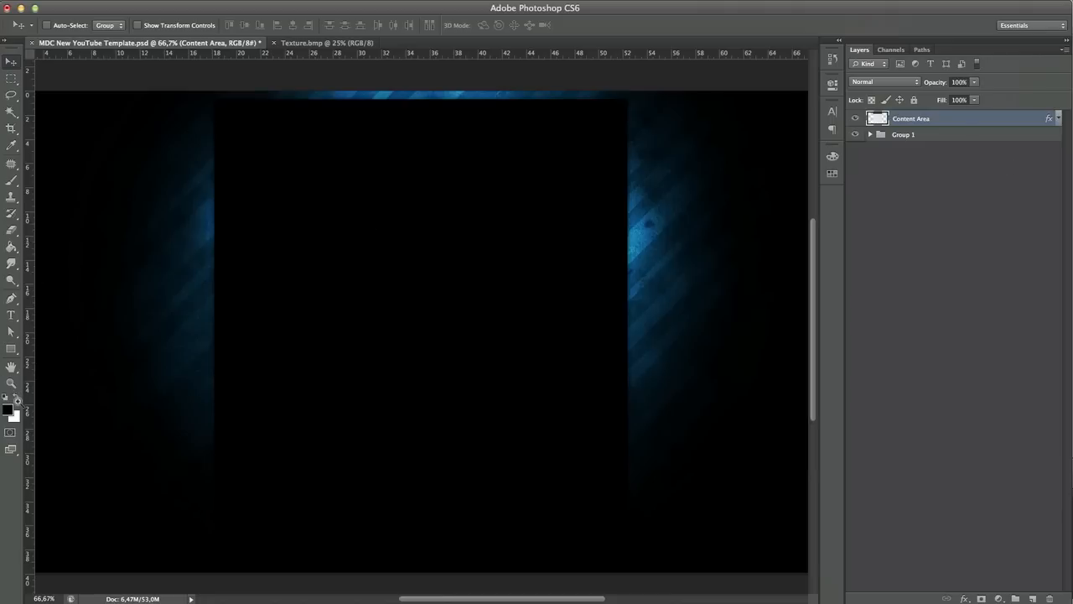
# Add the text "TUTORIAL" in white, using the Need for Font typeface at 100 pt, above the Content Area layer
pyautogui.click(17, 398)
pyautogui.click(16, 316)
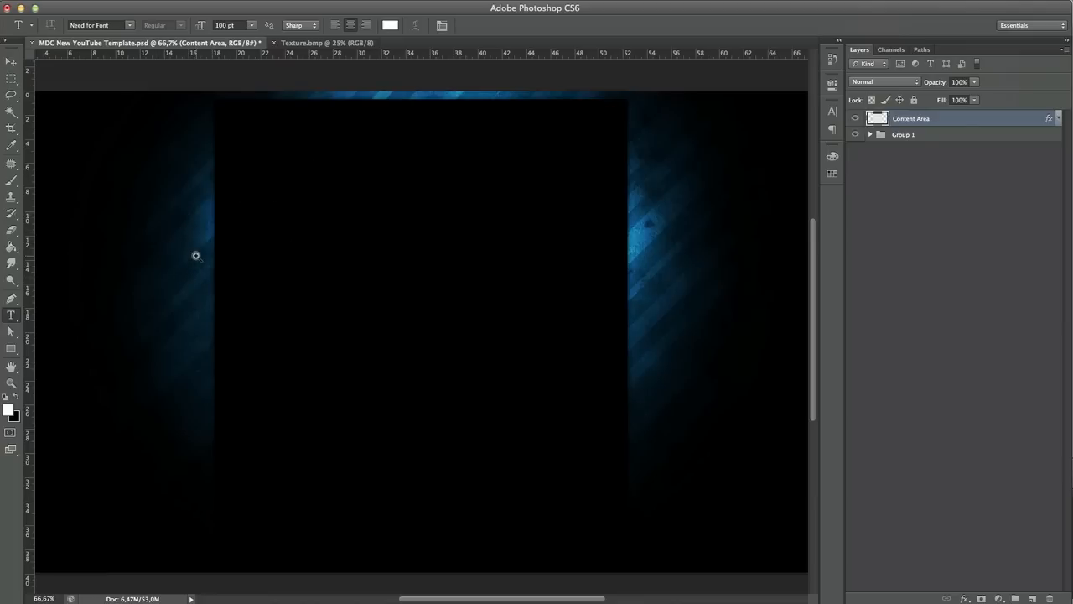
pyautogui.click(277, 255)
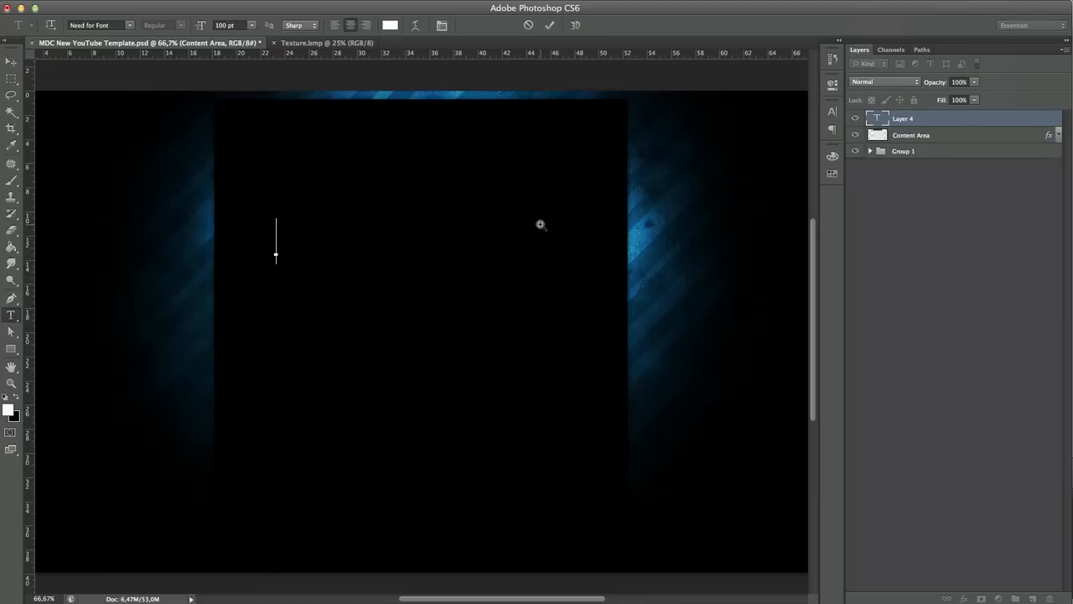
pyautogui.write('TUTORIAL')
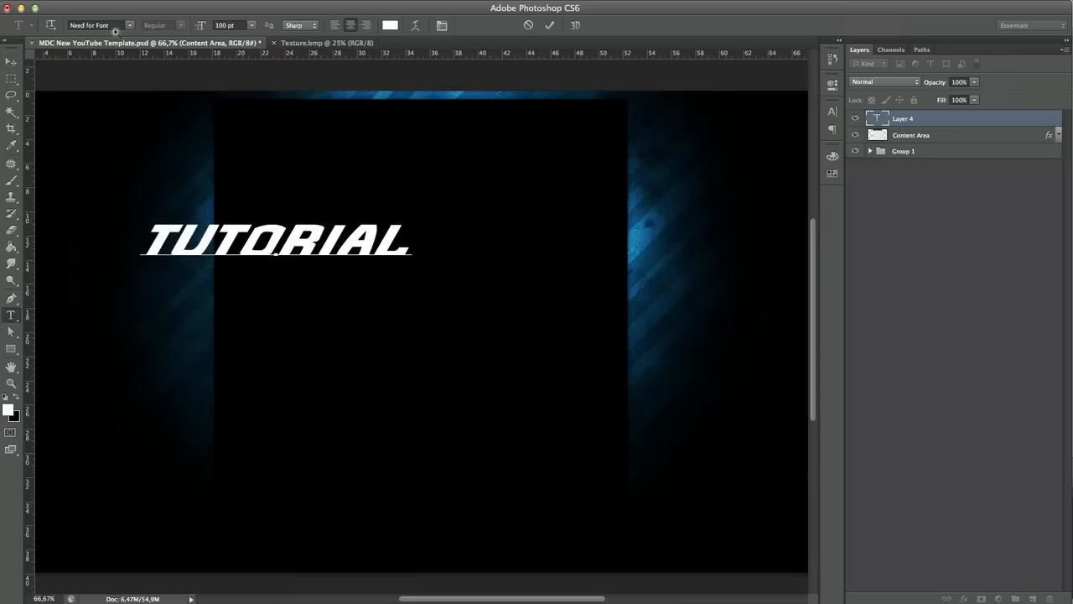
pyautogui.click(11, 61)
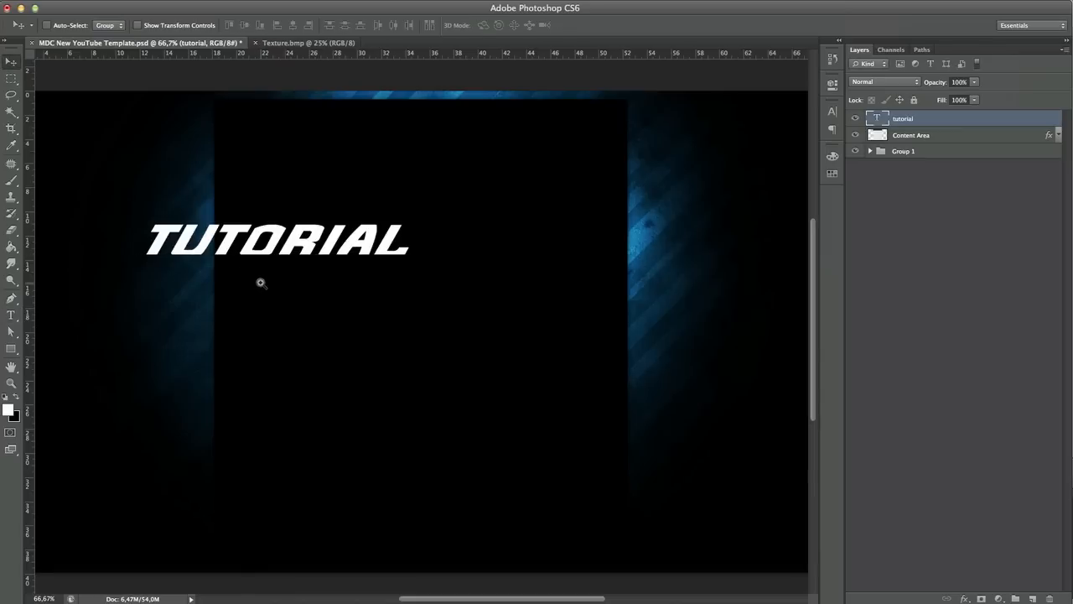
# Rotate the TUTORIAL text 90° counter-clockwise and place it just outside the content area's left edge
pyautogui.moveTo(285, 284)
pyautogui.mouseDown()
pyautogui.moveTo(321, 259)
pyautogui.moveTo(378, 264)
pyautogui.moveTo(364, 290)
pyautogui.moveTo(311, 266)
pyautogui.moveTo(287, 274)
pyautogui.mouseUp()
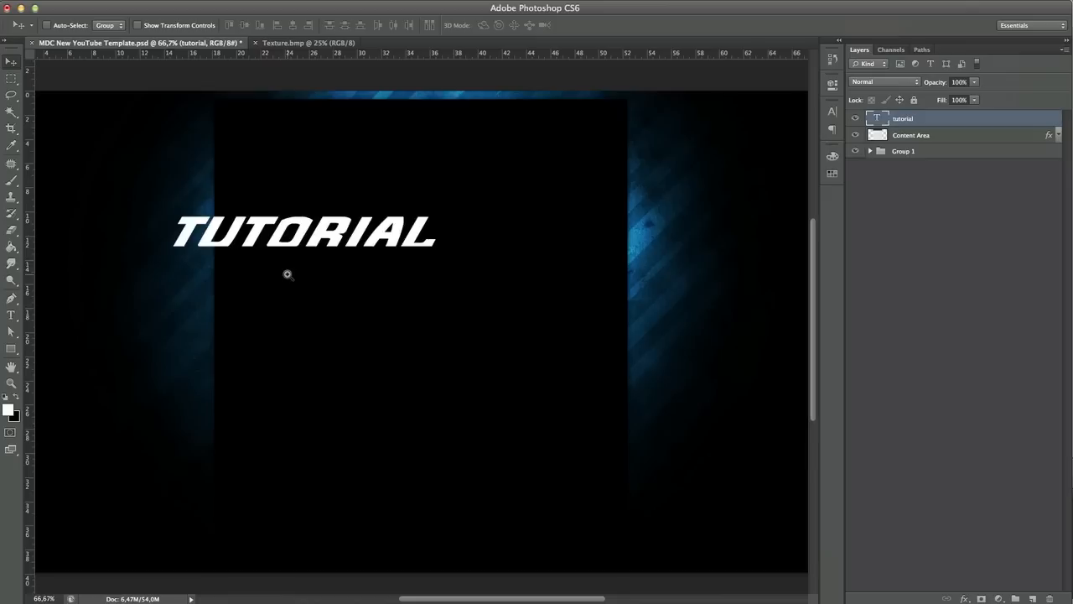
pyautogui.press('t')
pyautogui.click(296, 232)
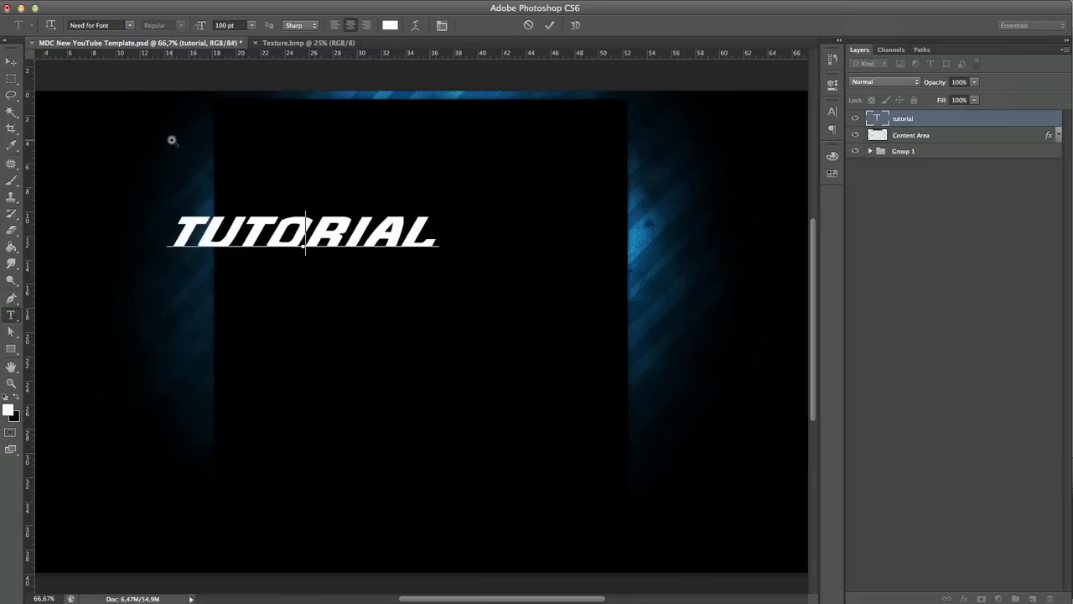
pyautogui.click(18, 66)
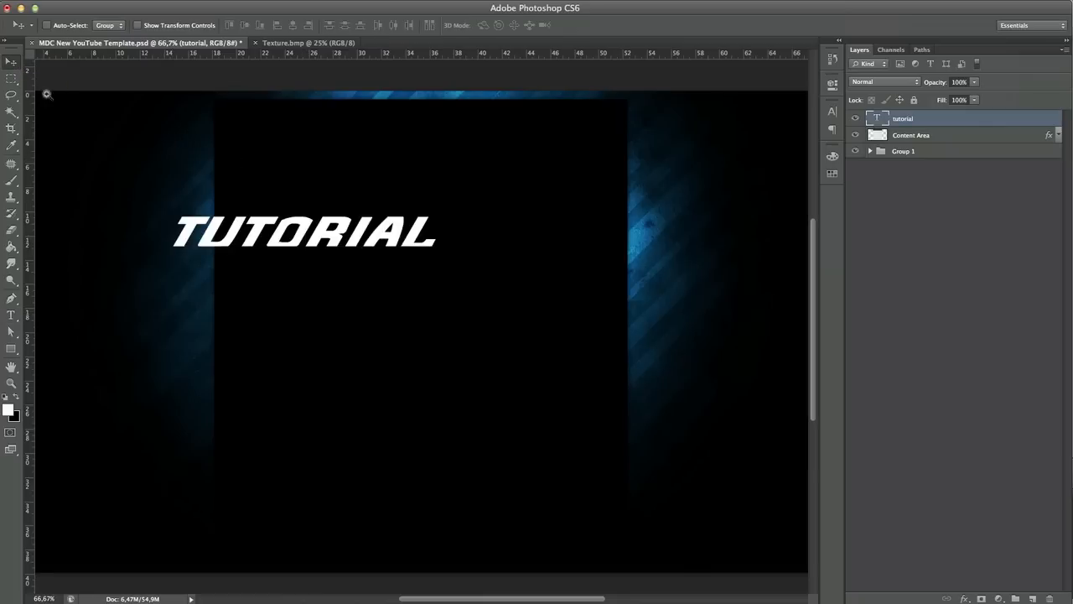
pyautogui.moveTo(374, 286); pyautogui.dragTo(329, 274)
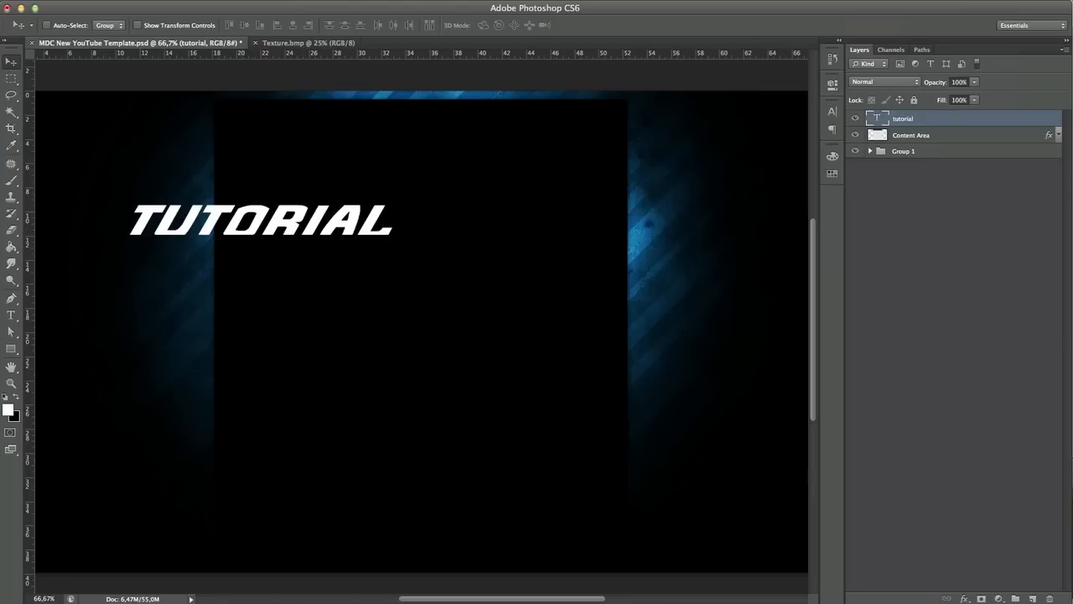
pyautogui.click(135, 0)
pyautogui.moveTo(222, 279)
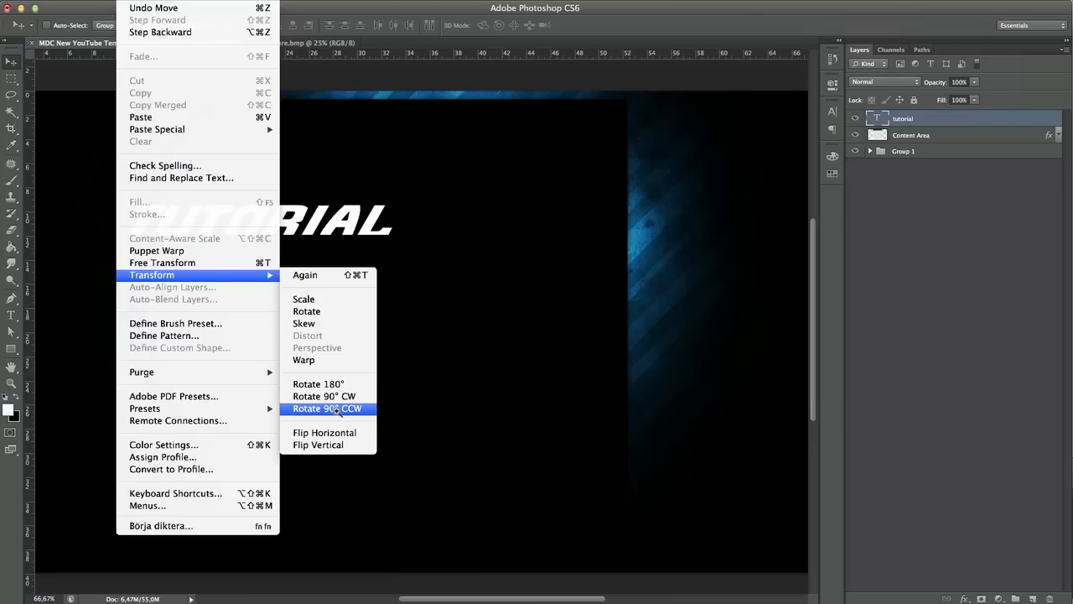
pyautogui.click(335, 409)
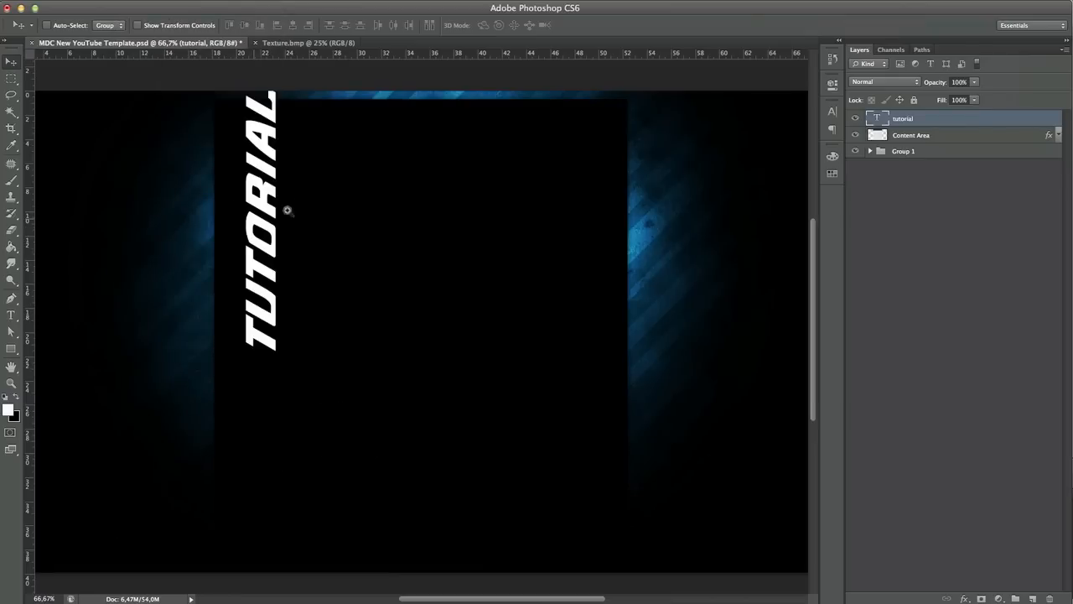
pyautogui.moveTo(347, 192); pyautogui.dragTo(277, 233)
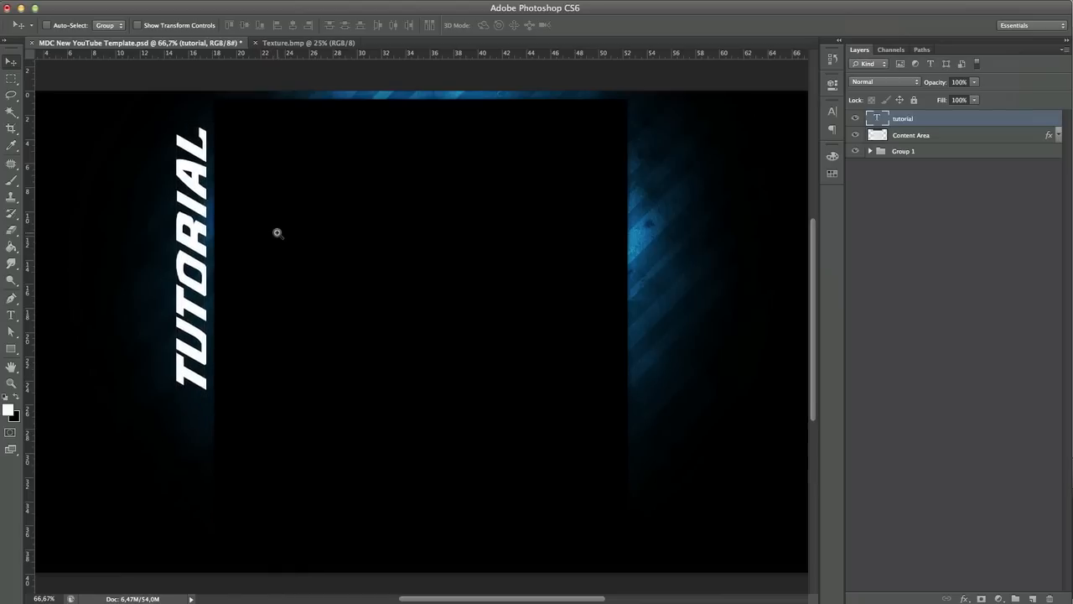
# Reduce the font size of the whole TUTORIAL text to 80 pt
pyautogui.scroll(1, 277, 232)
pyautogui.hscroll(-1, 277, 232)
pyautogui.hotkey('ctrl', '+')
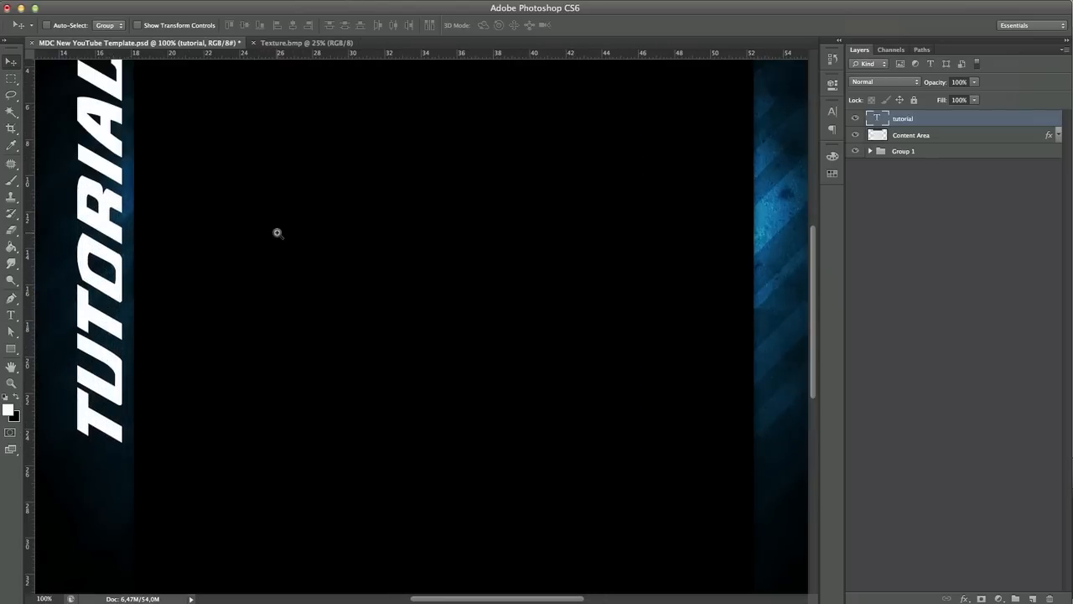
pyautogui.hscroll(-8, 276, 232)
pyautogui.scroll(2, 276, 233)
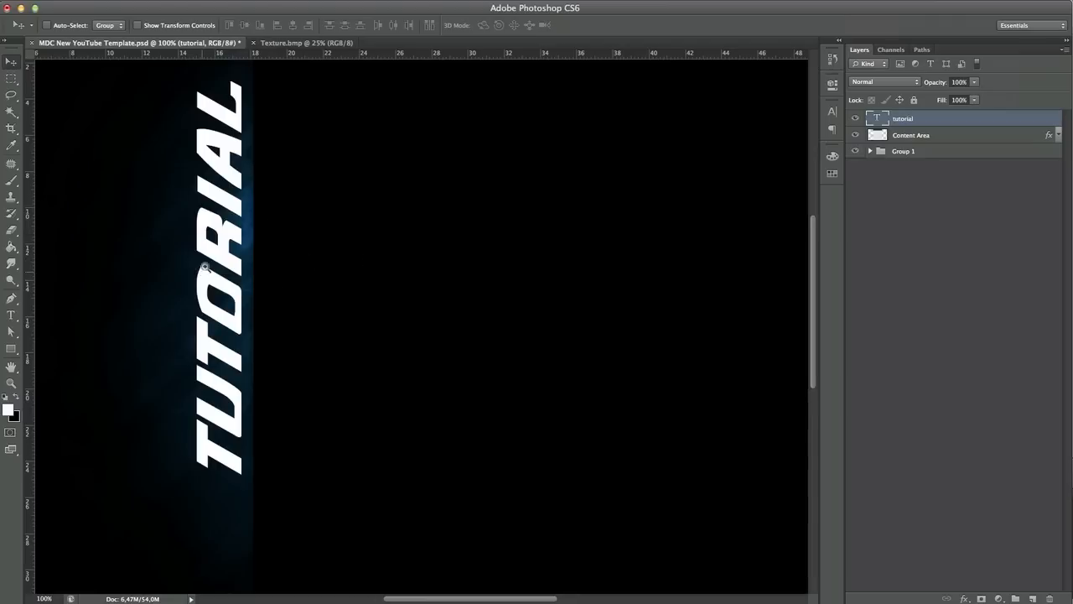
pyautogui.hscroll(3, 339, 225)
pyautogui.scroll(1, 339, 225)
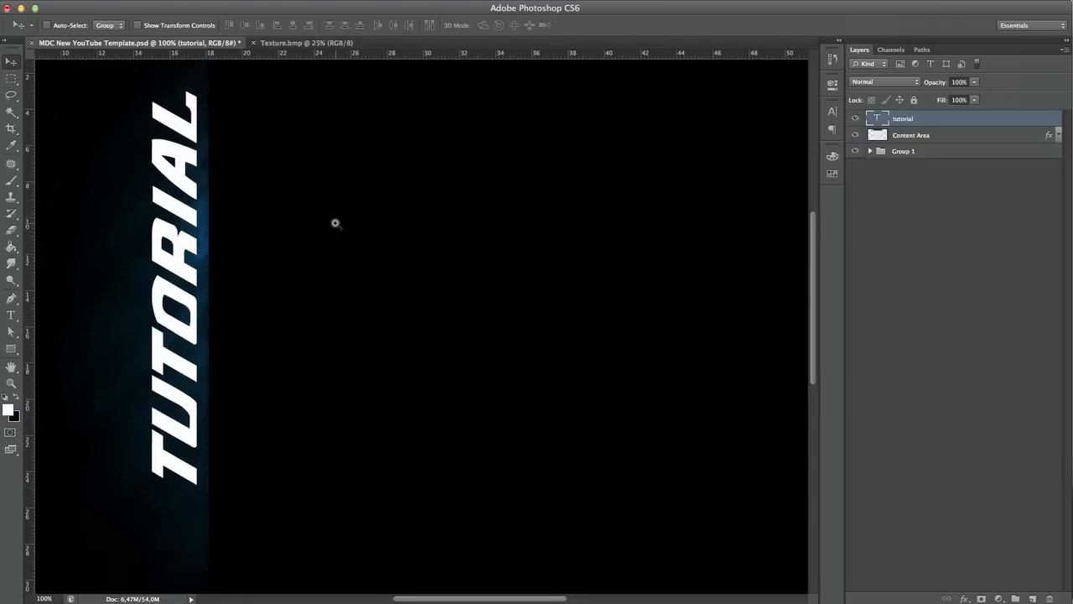
pyautogui.press('t')
pyautogui.click(204, 230)
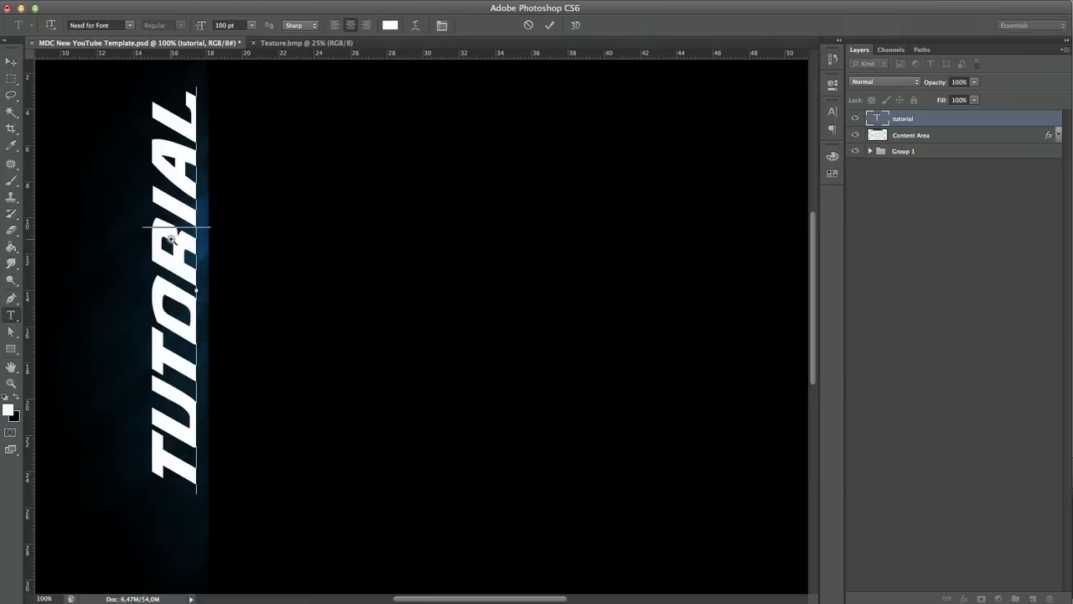
pyautogui.press('super+a')
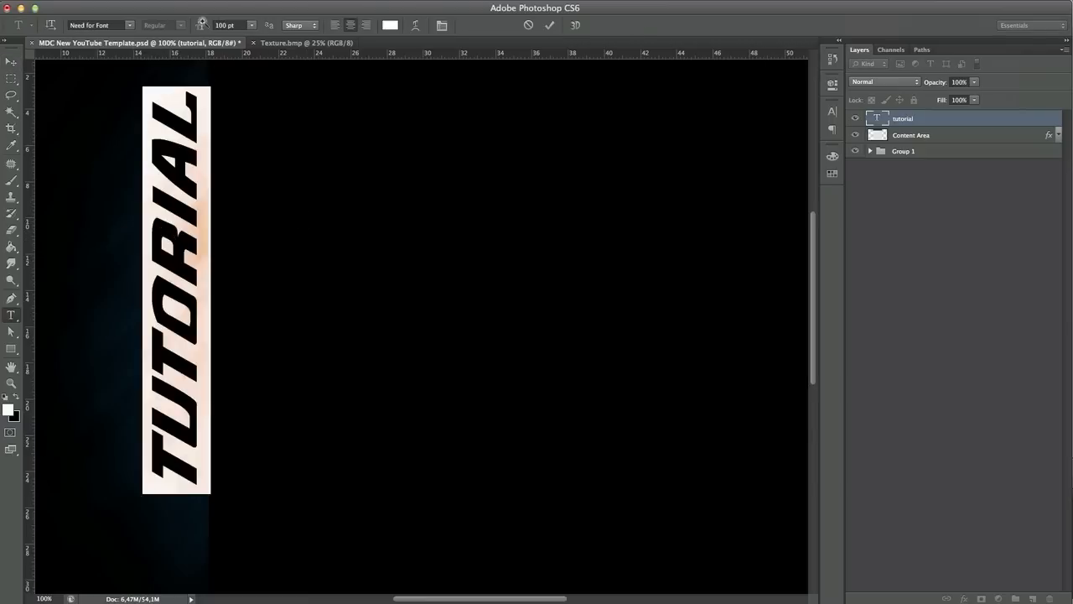
pyautogui.moveTo(201, 25)
pyautogui.mouseDown()
pyautogui.moveTo(164, 17)
pyautogui.moveTo(190, 17)
pyautogui.mouseUp()
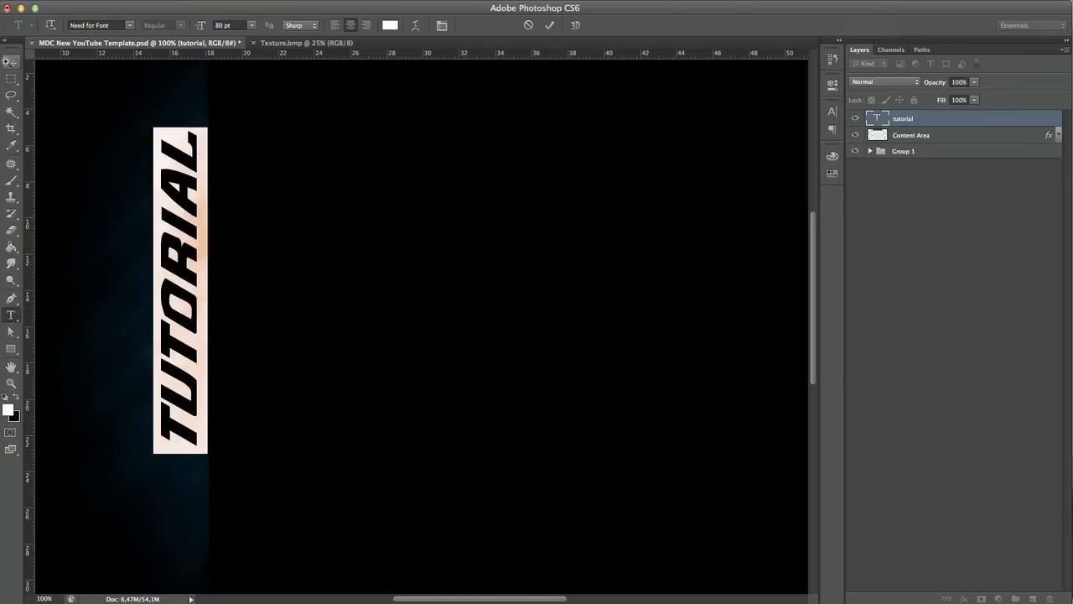
pyautogui.click(11, 62)
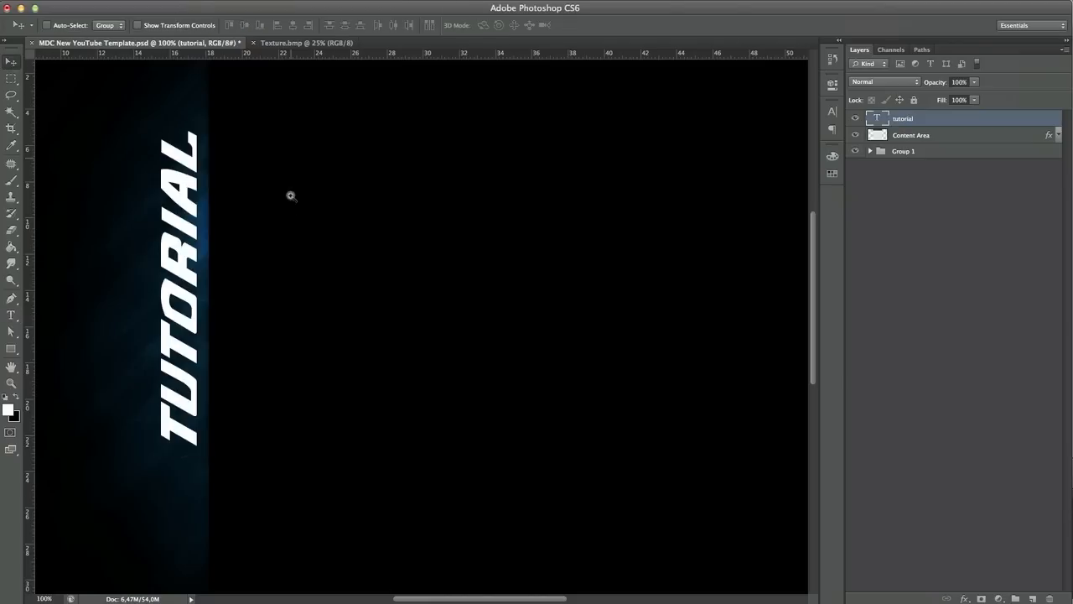
# Lower the TUTORIAL text layer's Fill Opacity to 65% in its layer style
pyautogui.scroll(3, 300, 242)
pyautogui.hscroll(-1, 299, 242)
pyautogui.scroll(-3, 299, 243)
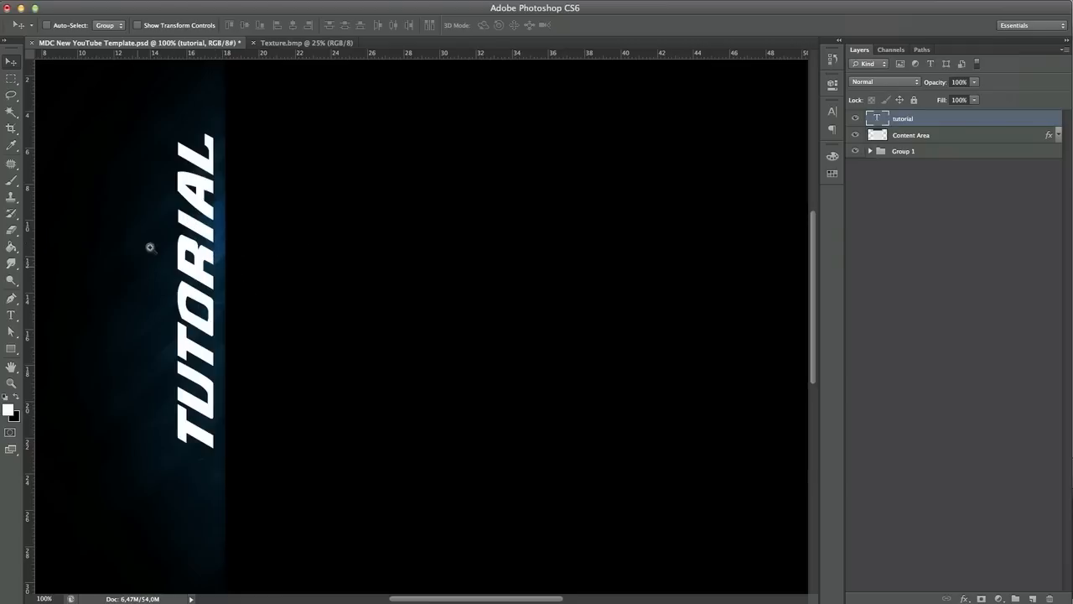
pyautogui.hscroll(1, 474, 254)
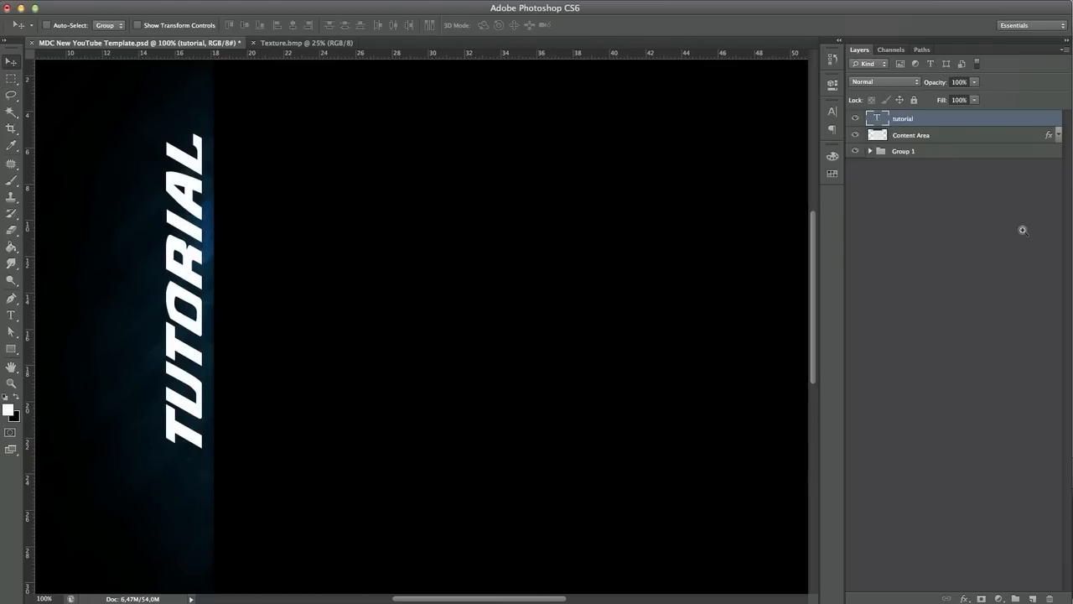
pyautogui.doubleClick(979, 119)
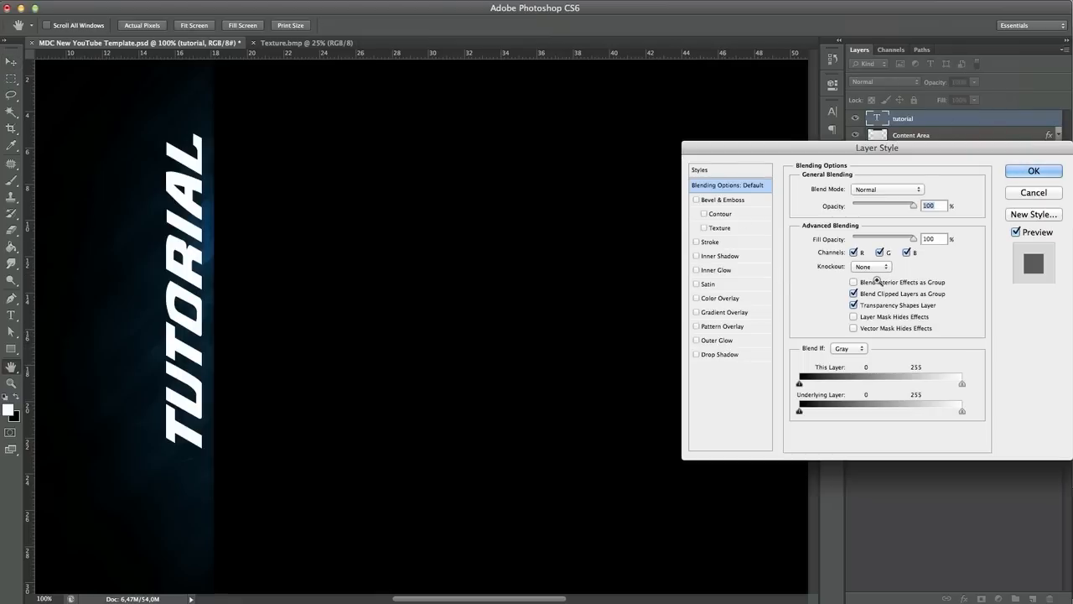
pyautogui.click(896, 236)
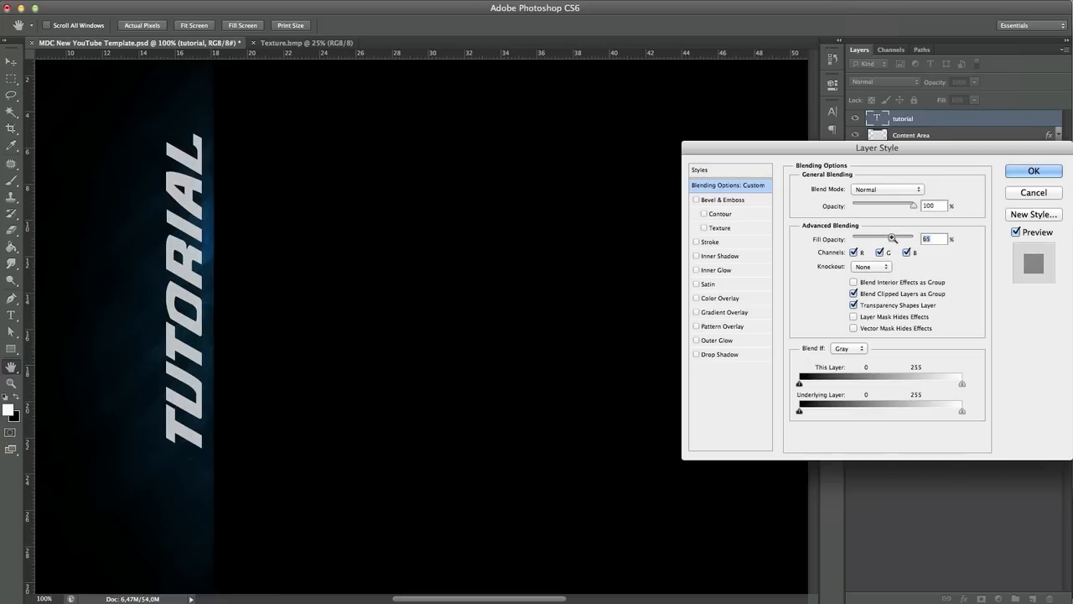
# Add a white Inner Glow at 100% opacity to the TUTORIAL text, with its size raised moderately above the default
pyautogui.click(719, 270)
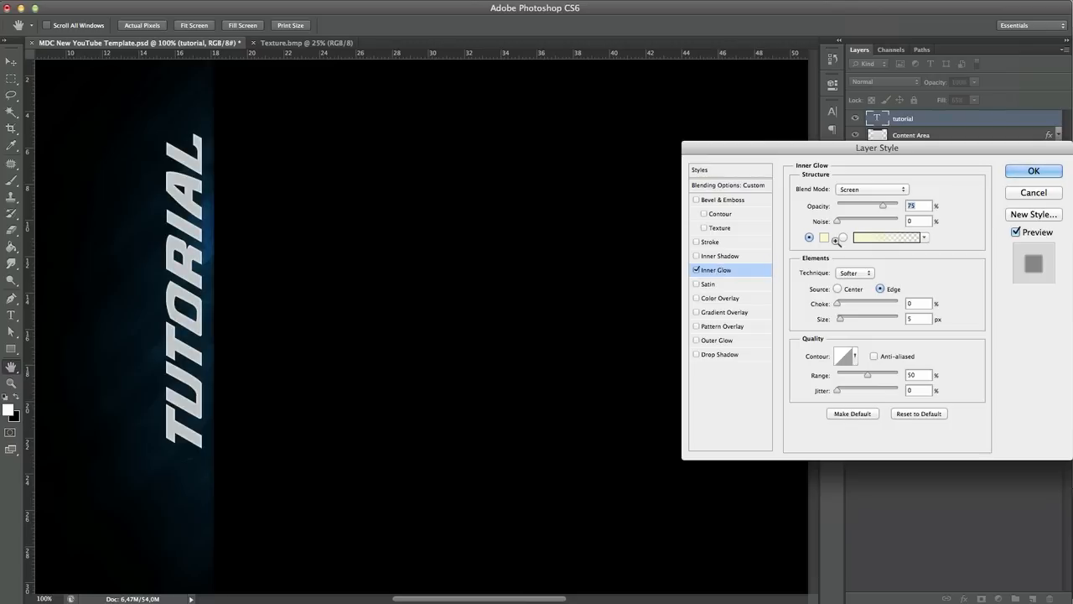
pyautogui.moveTo(877, 206); pyautogui.dragTo(922, 206)
pyautogui.click(823, 238)
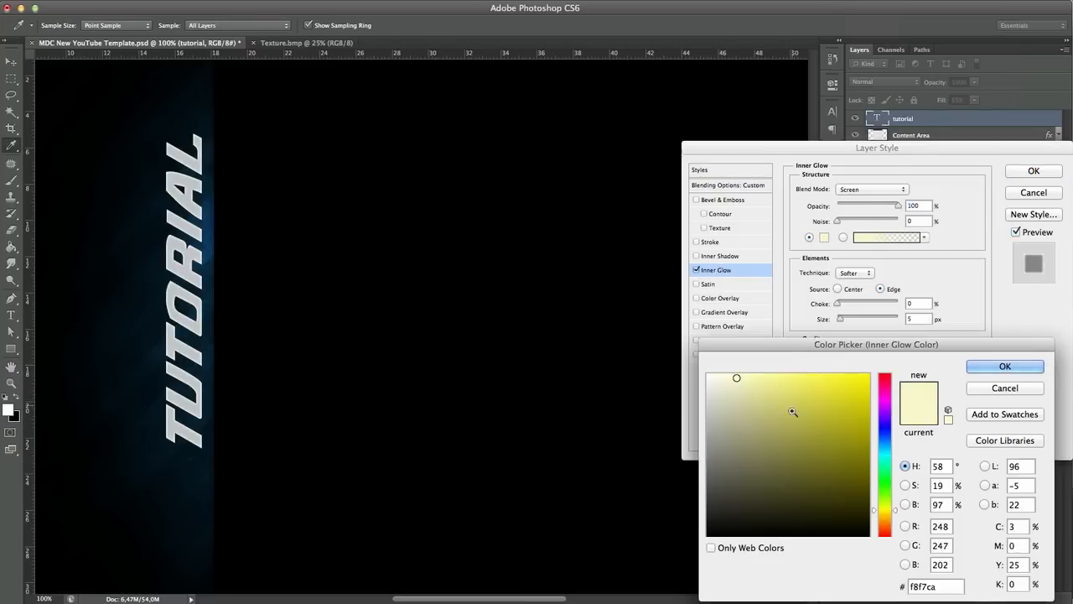
pyautogui.moveTo(793, 412); pyautogui.dragTo(659, 281)
pyautogui.press('Return')
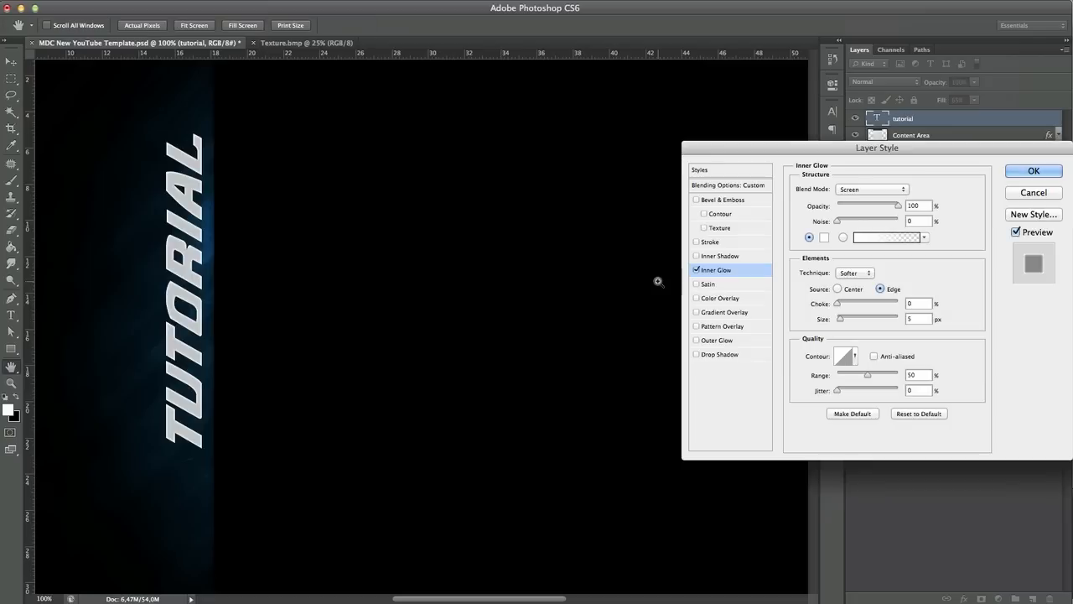
pyautogui.moveTo(844, 318)
pyautogui.mouseDown()
pyautogui.moveTo(864, 319)
pyautogui.moveTo(838, 318)
pyautogui.mouseUp()
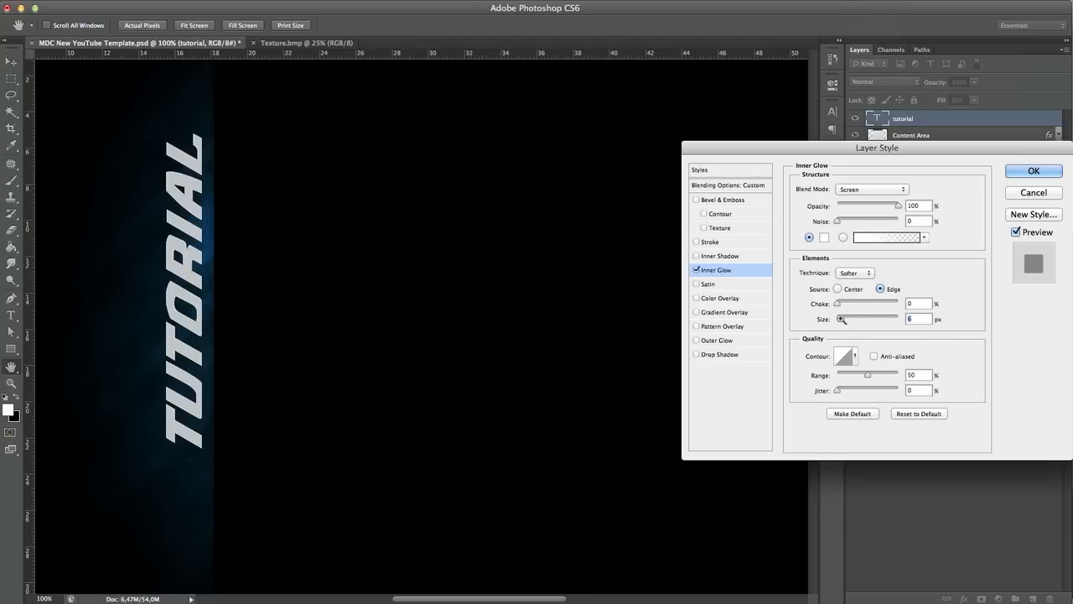
pyautogui.moveTo(841, 319); pyautogui.dragTo(854, 319)
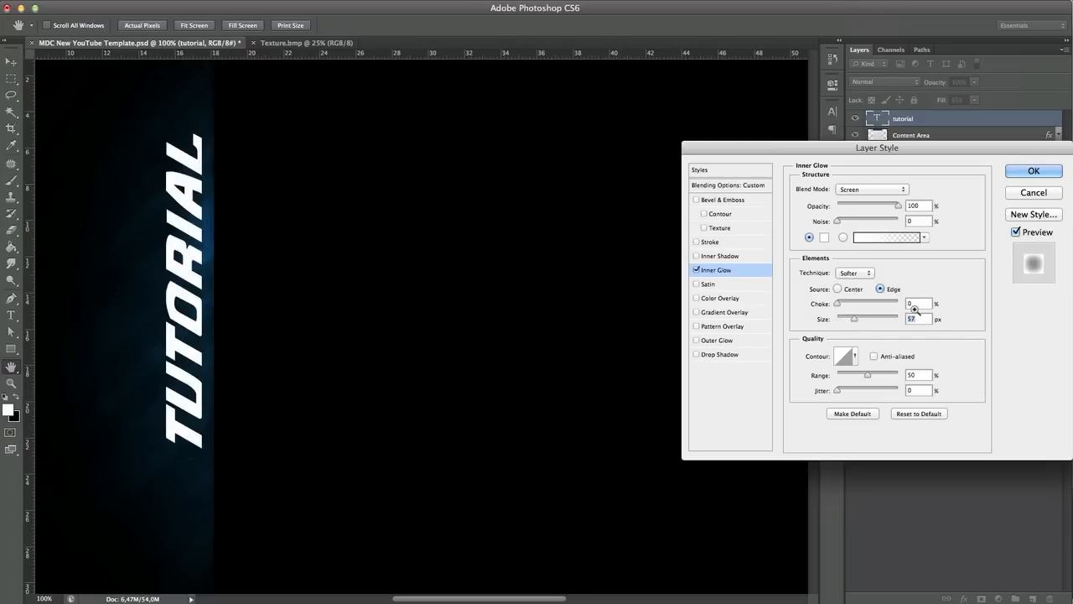
pyautogui.moveTo(853, 319); pyautogui.dragTo(844, 317)
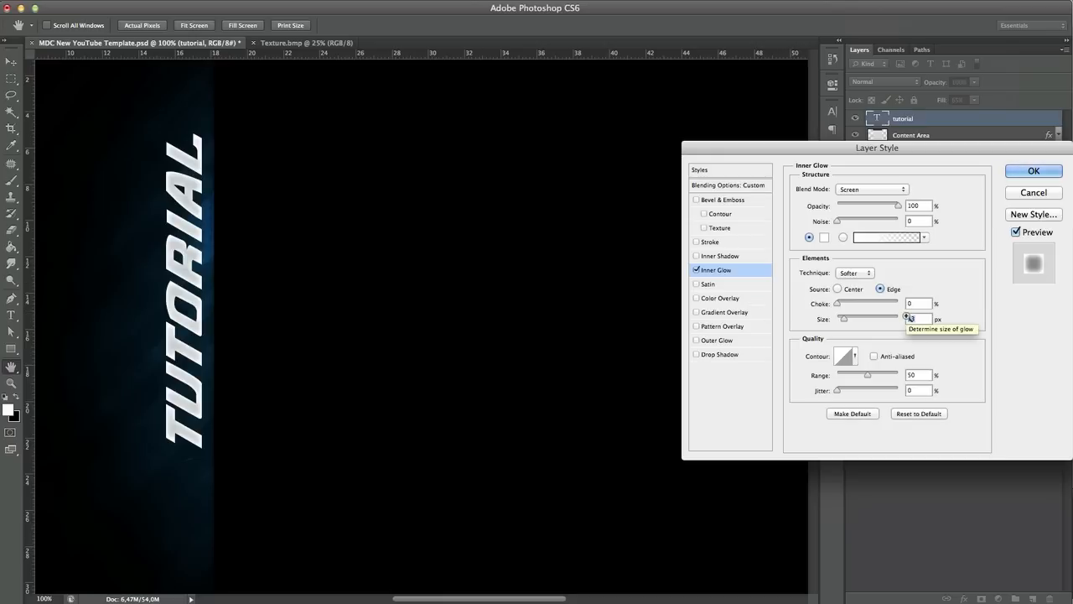
# Add a Drop Shadow to the TUTORIAL text with distance 0 px, spread 15% and size 15 px, and apply the layer style
pyautogui.click(731, 354)
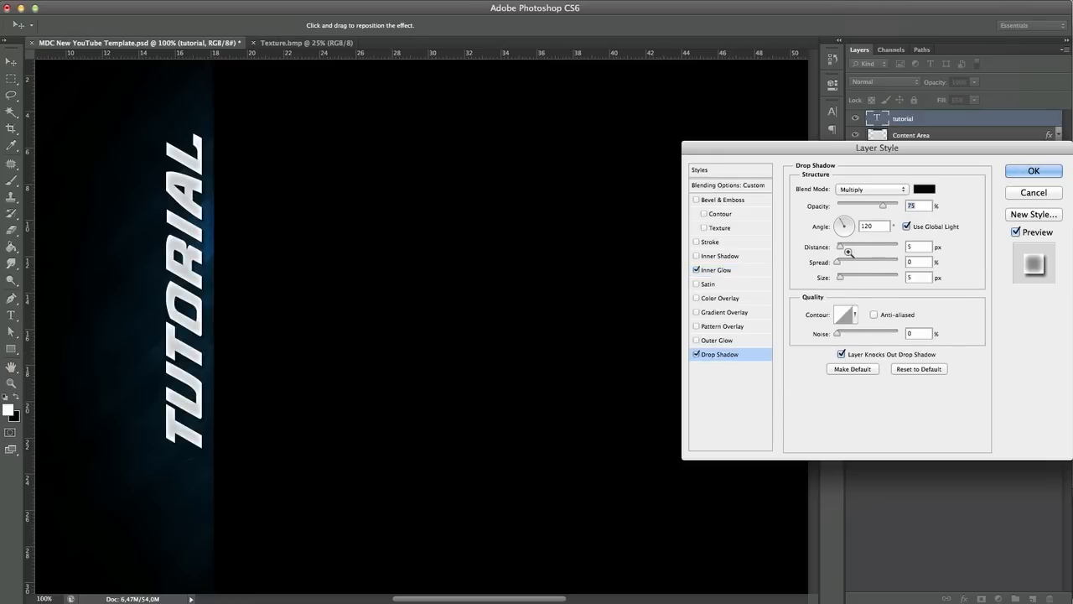
pyautogui.moveTo(842, 247); pyautogui.dragTo(846, 277)
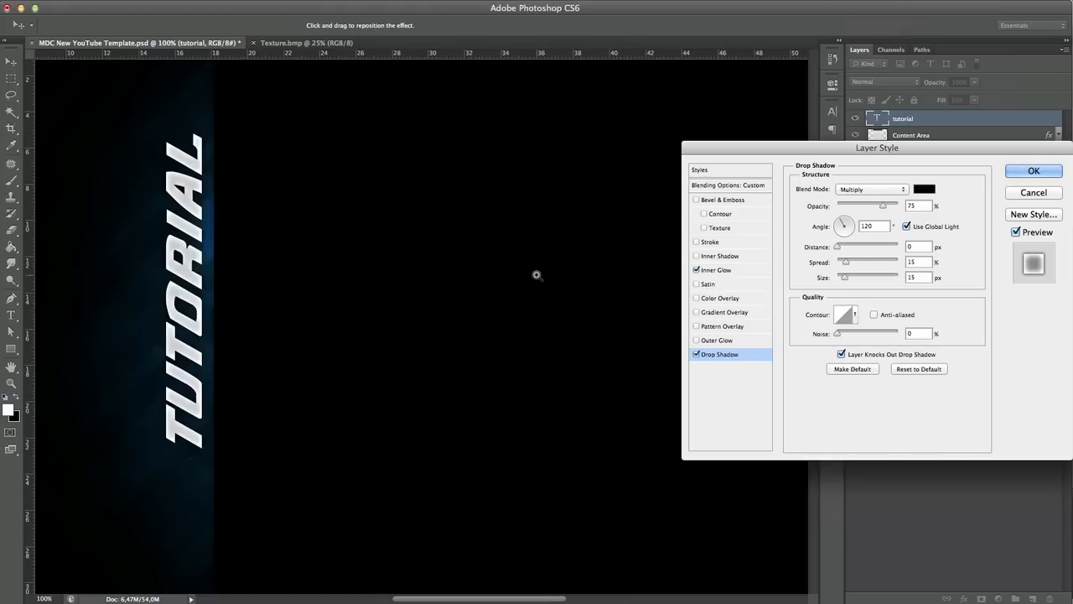
pyautogui.scroll(1, 536, 274)
pyautogui.hscroll(1, 536, 273)
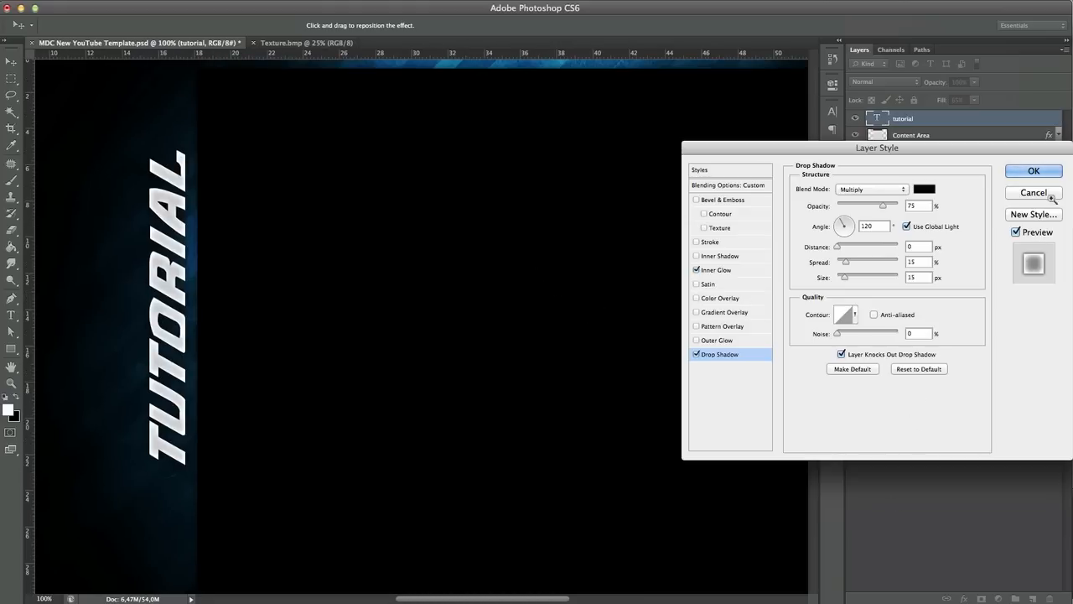
pyautogui.click(1033, 171)
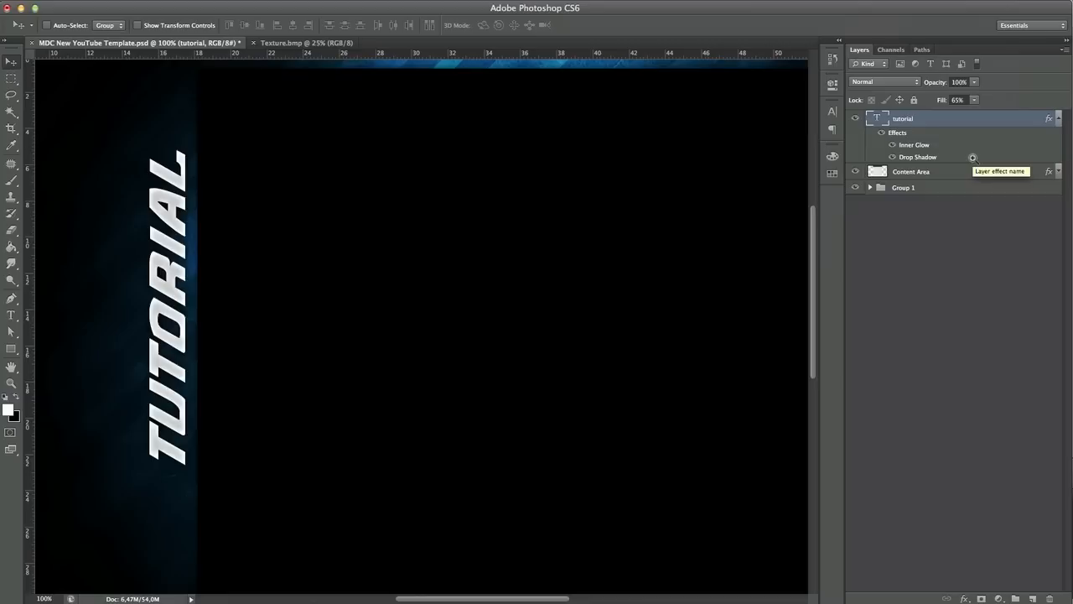
# Duplicate the tutorial text layer and scale the lower, original layer up to about 149% proportionally around its centre
pyautogui.hotkey('ctrl', 'j')
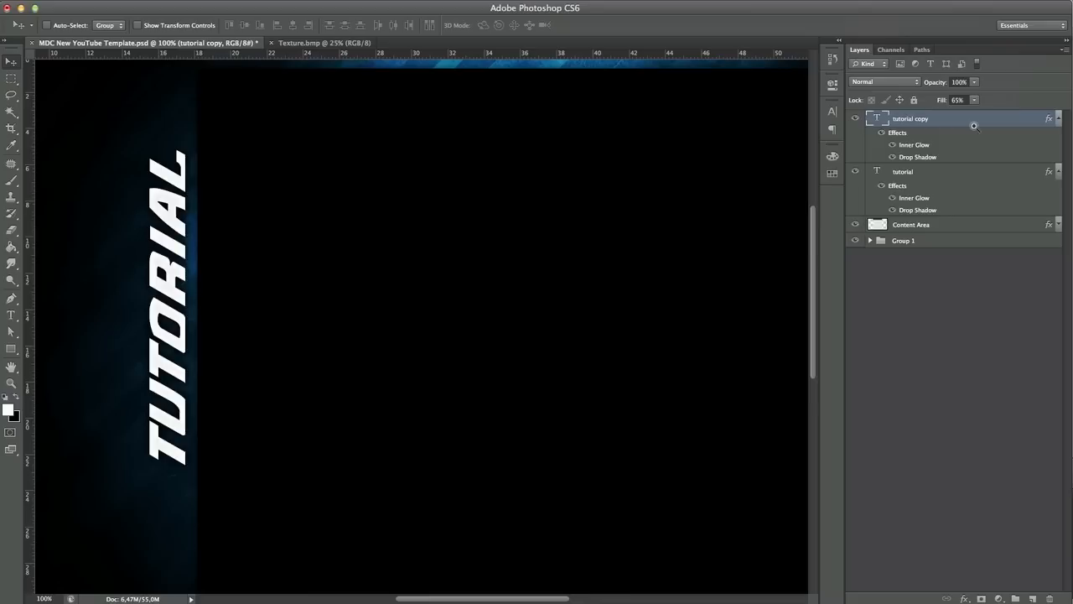
pyautogui.click(957, 171)
pyautogui.hscroll(-5, 506, 211)
pyautogui.scroll(1, 505, 211)
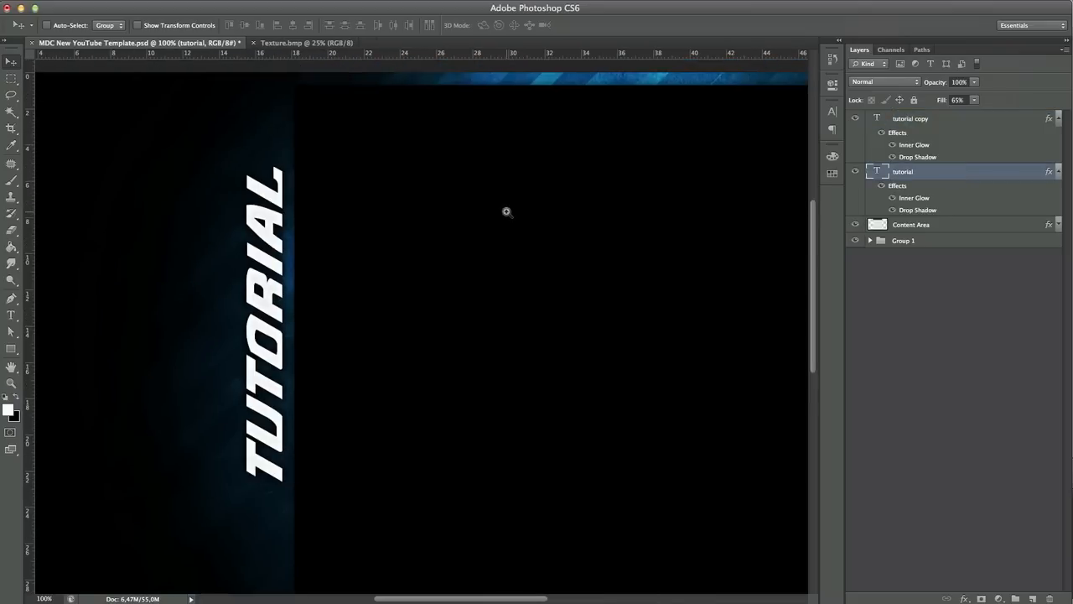
pyautogui.hscroll(3, 511, 263)
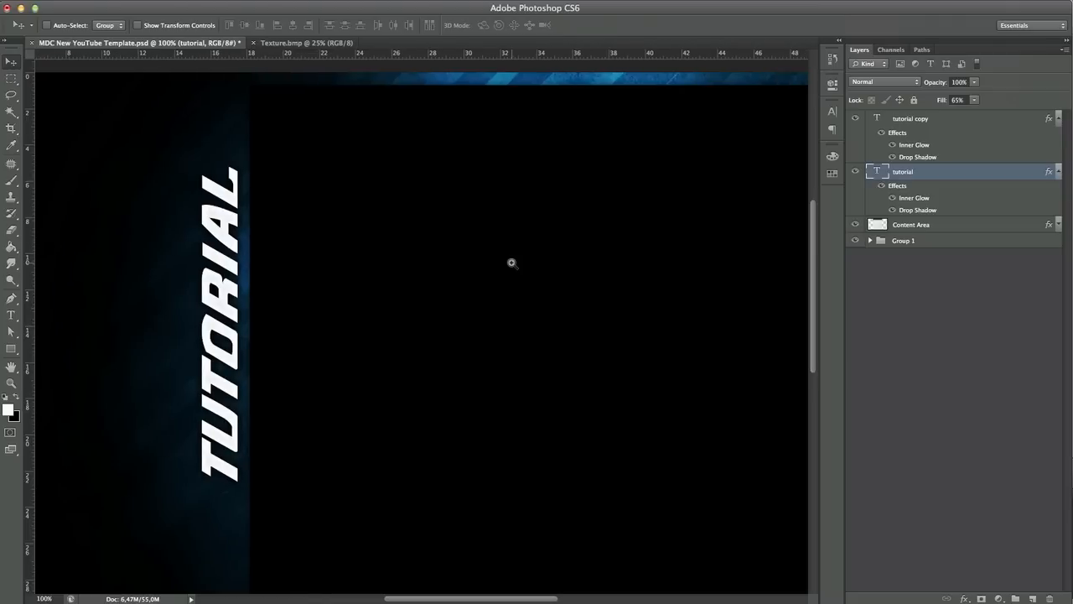
pyautogui.hotkey('ctrl', 't')
pyautogui.scroll(-1, 361, 257)
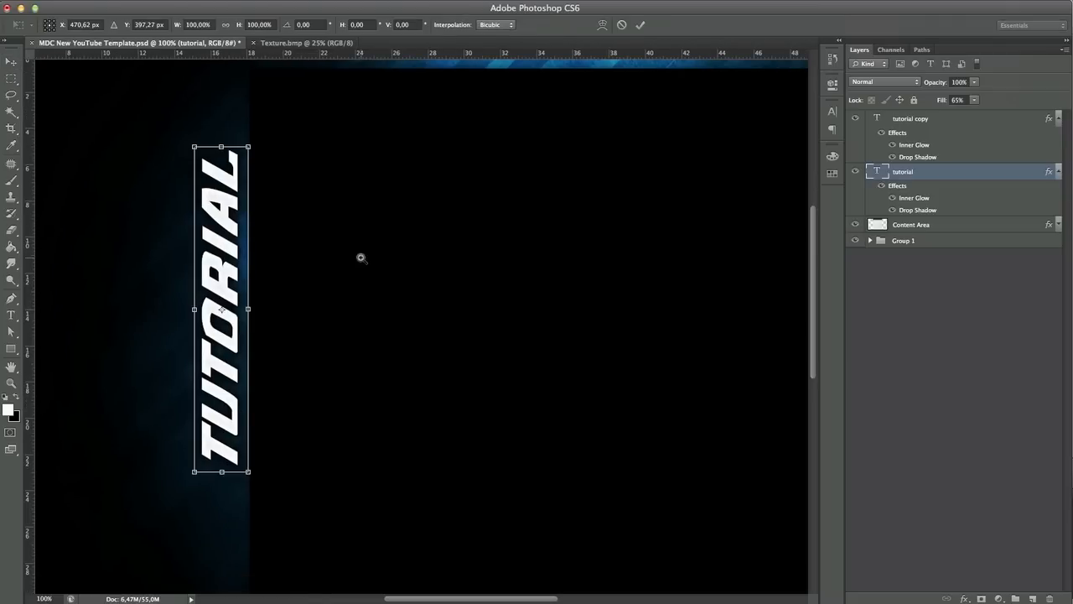
pyautogui.hscroll(-2, 360, 258)
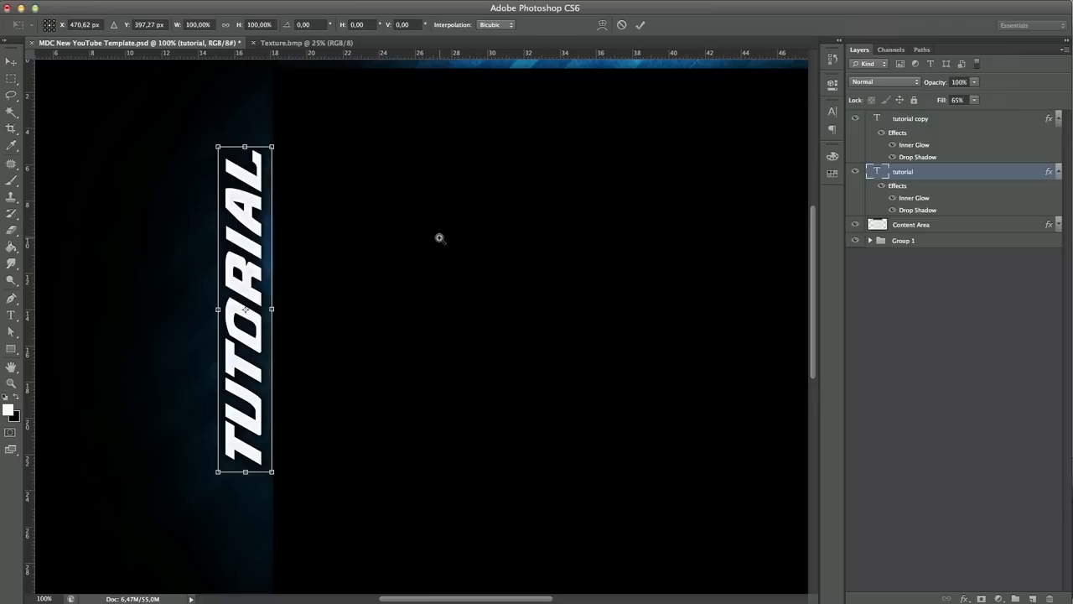
pyautogui.scroll(3, 440, 238)
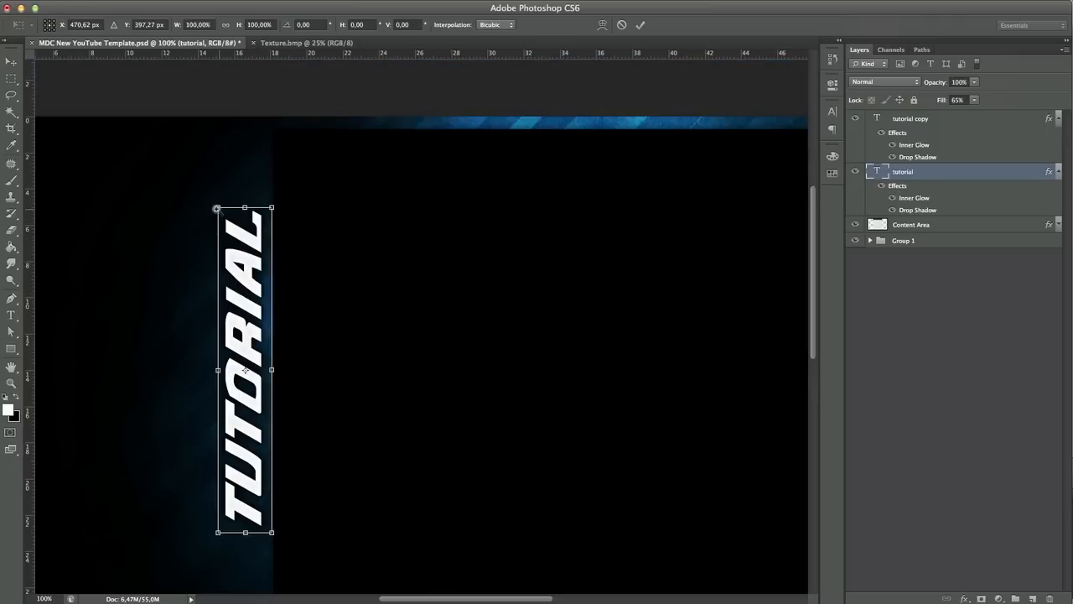
pyautogui.moveTo(217, 208); pyautogui.dragTo(207, 123)
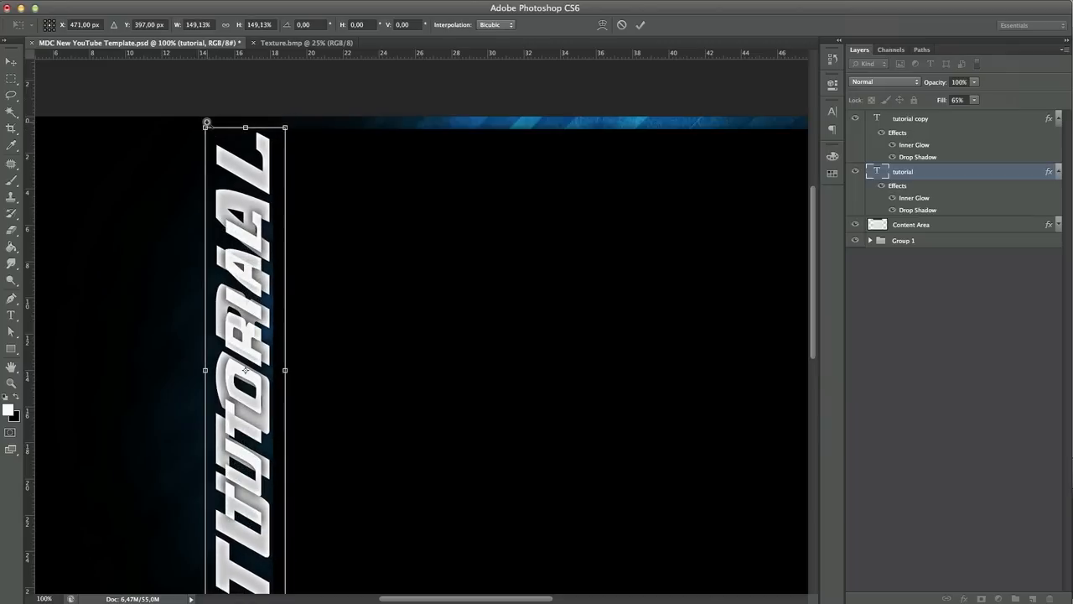
pyautogui.scroll(-2, 302, 208)
pyautogui.hscroll(-1, 303, 219)
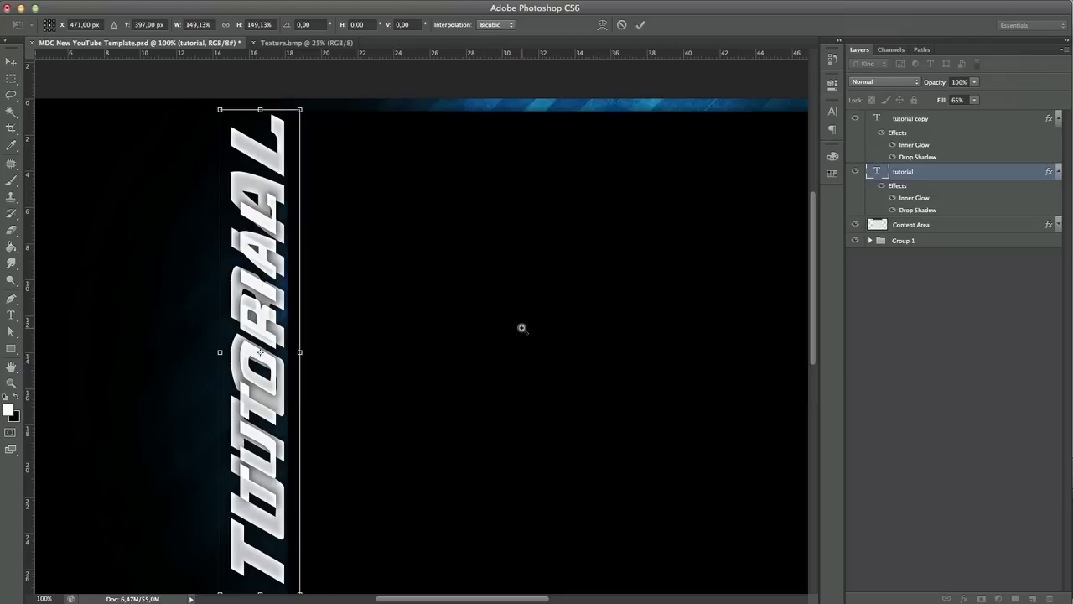
pyautogui.press('Return')
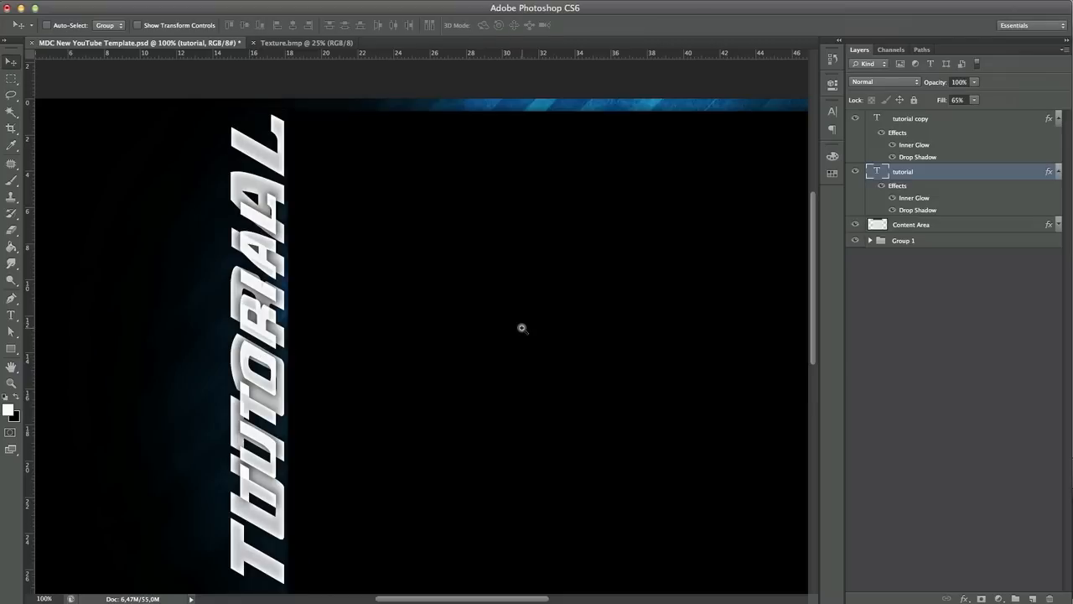
pyautogui.scroll(-1, 522, 327)
pyautogui.hscroll(1, 521, 327)
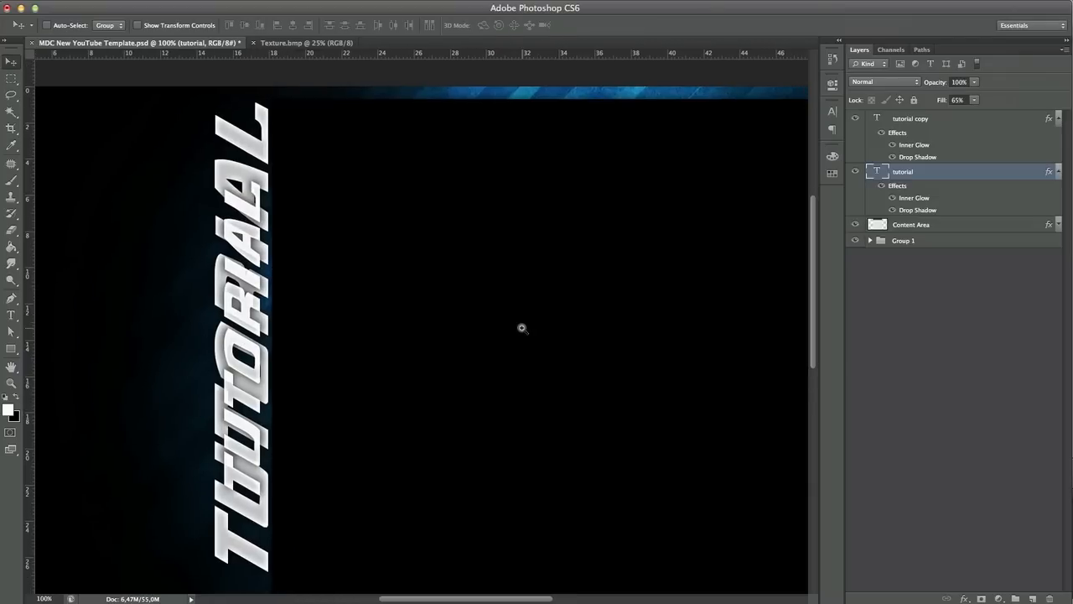
pyautogui.hscroll(1, 521, 327)
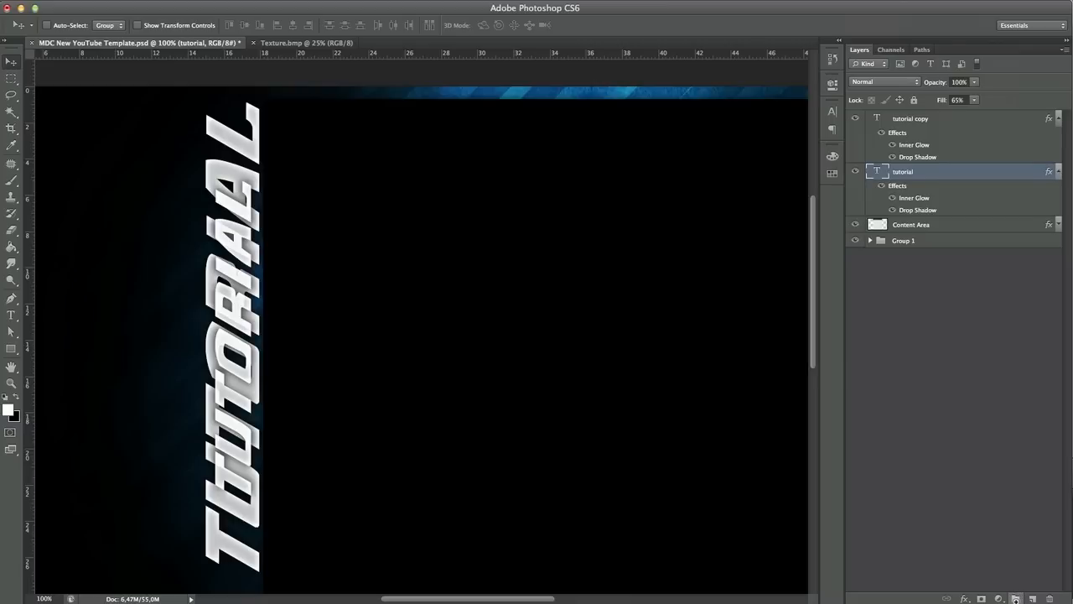
# Create a new layer group and move the enlarged tutorial text layer into it
pyautogui.click(1015, 599)
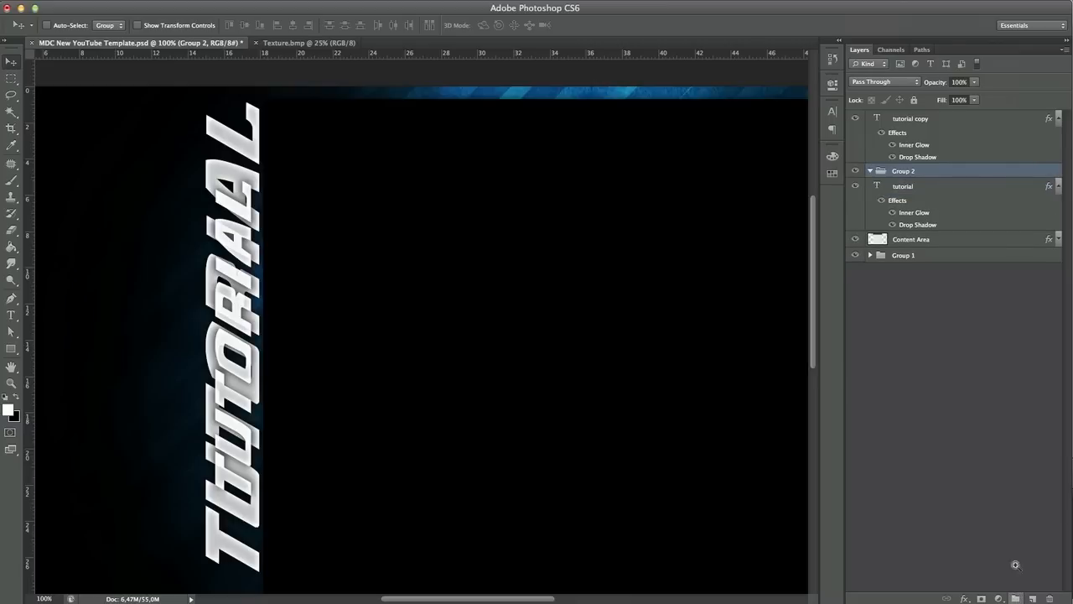
pyautogui.click(904, 187)
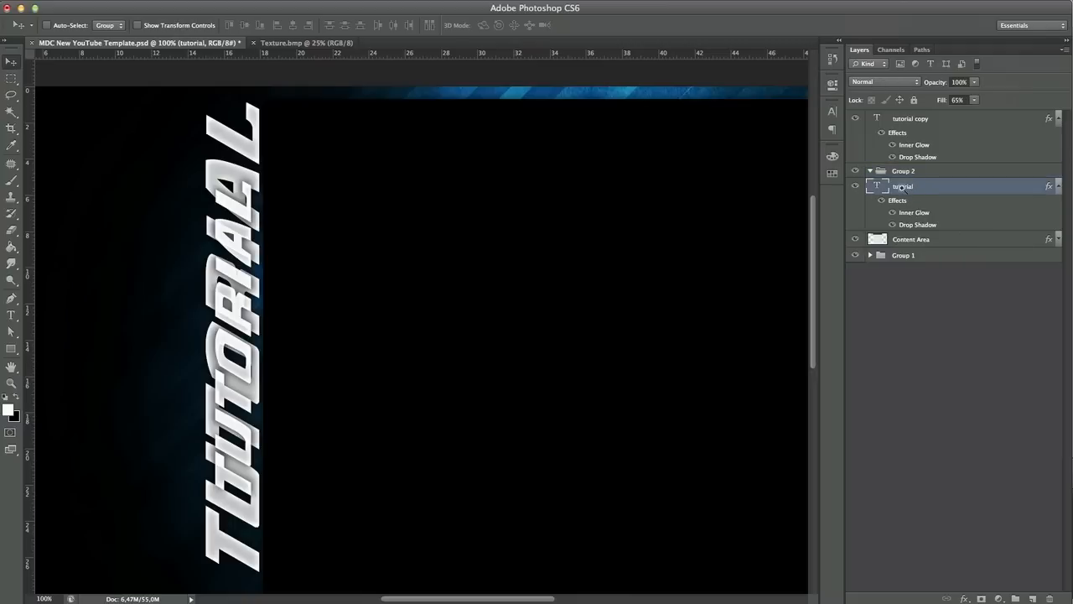
pyautogui.moveTo(904, 188); pyautogui.dragTo(927, 177)
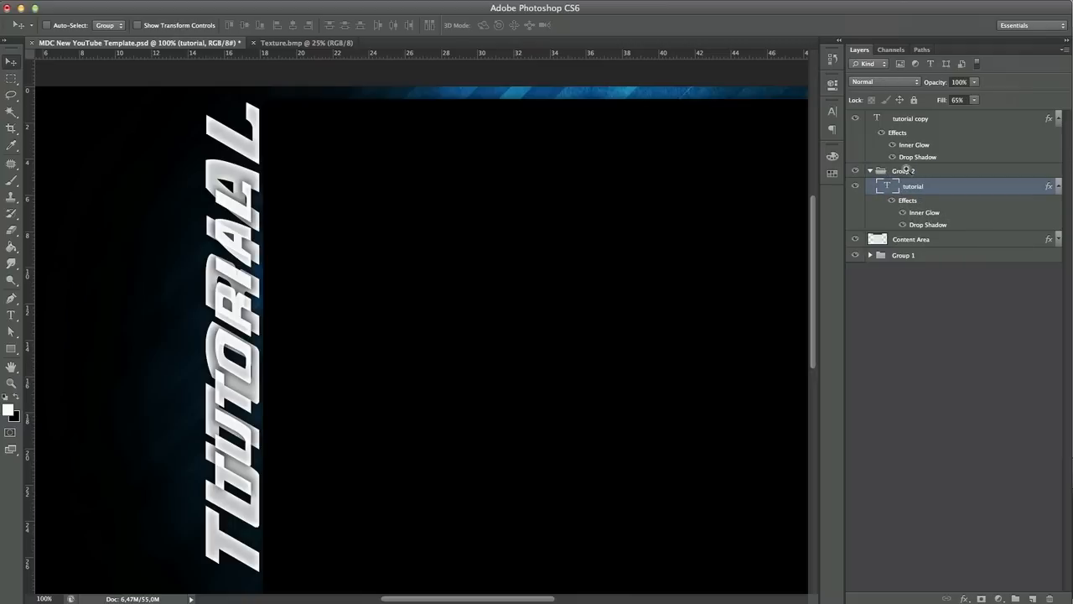
# Set the blend mode of the group holding the enlarged TUTORIAL text to Overlay
pyautogui.click(905, 170)
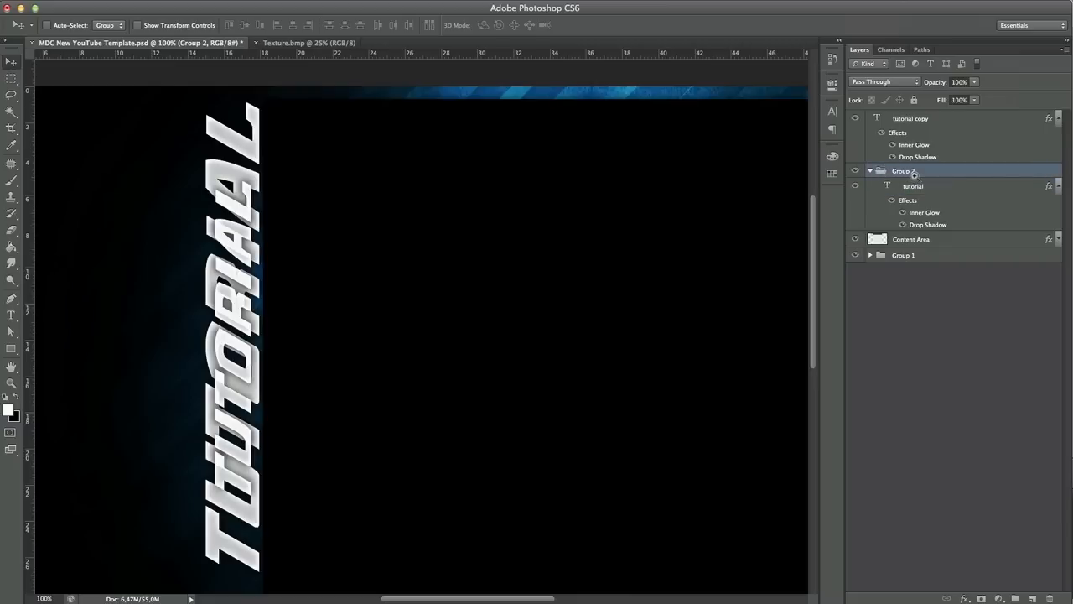
pyautogui.click(889, 82)
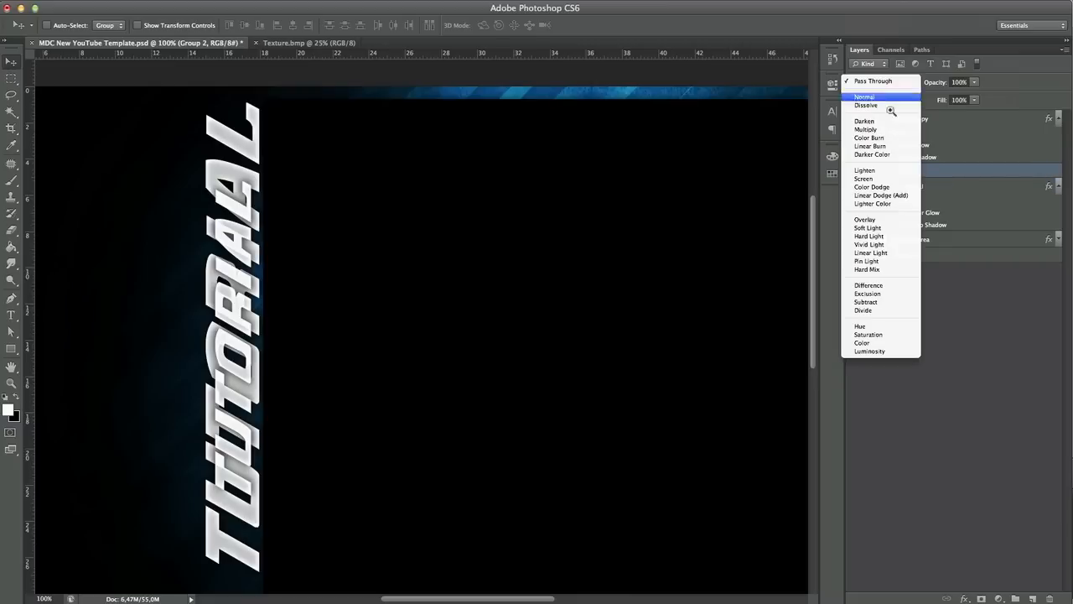
pyautogui.click(872, 220)
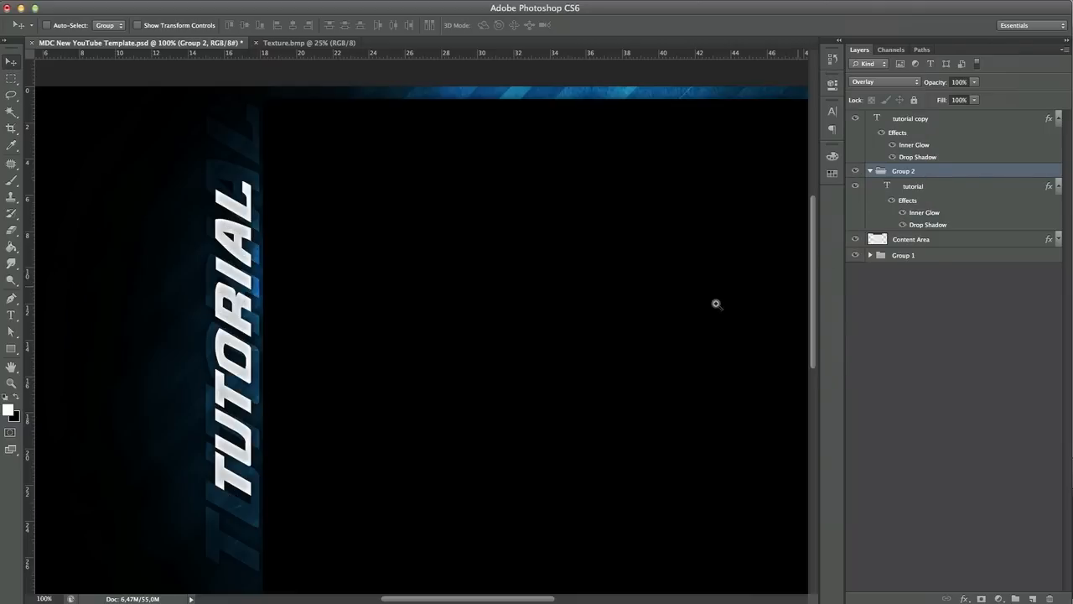
pyautogui.hscroll(3, 702, 304)
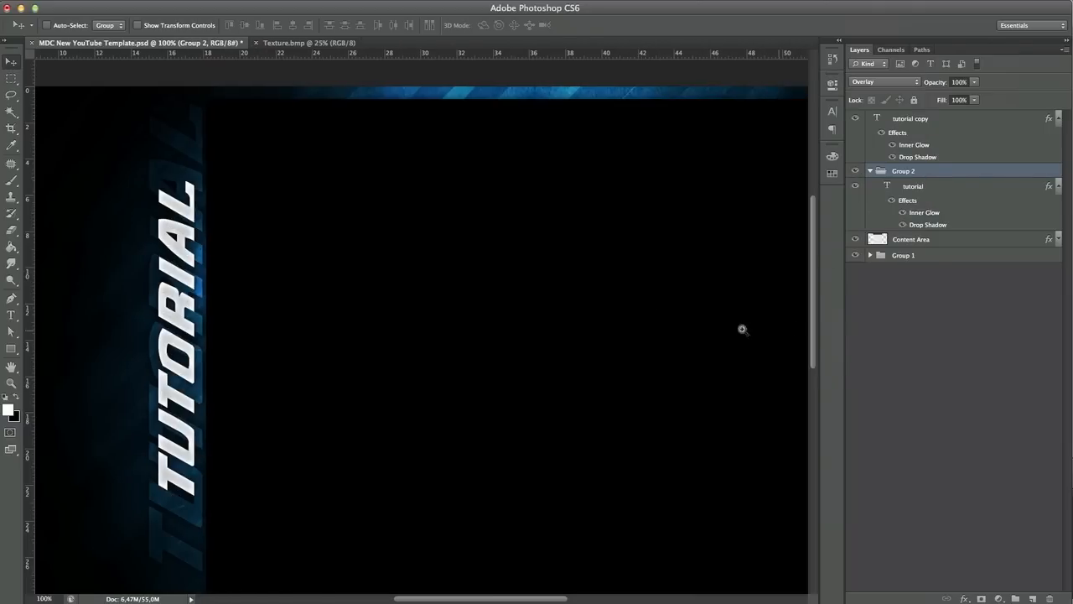
pyautogui.hscroll(3, 671, 302)
pyautogui.press('super+minus')
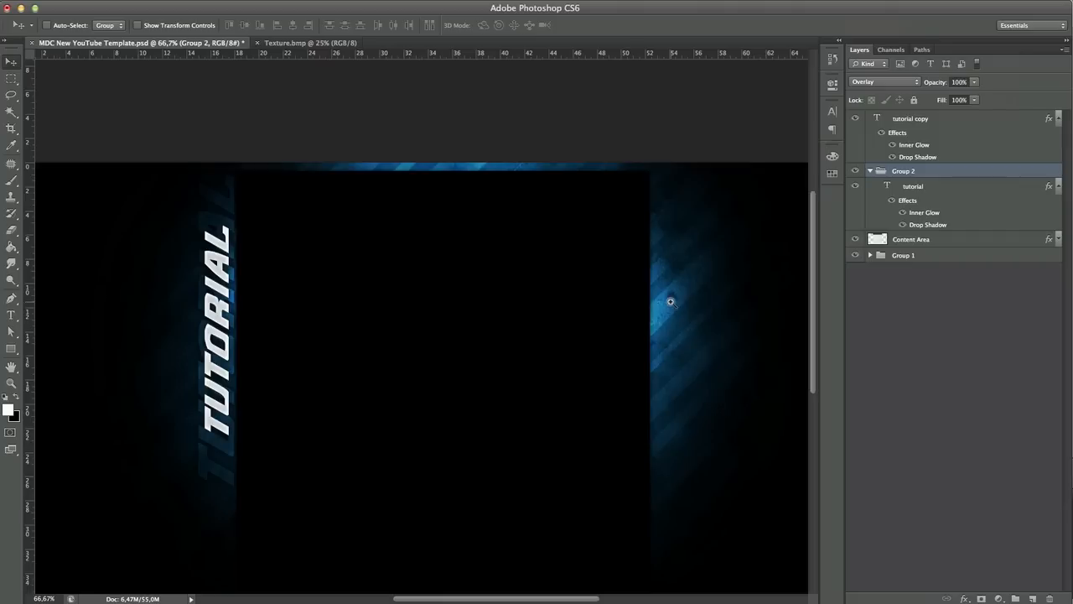
pyautogui.hscroll(3, 597, 350)
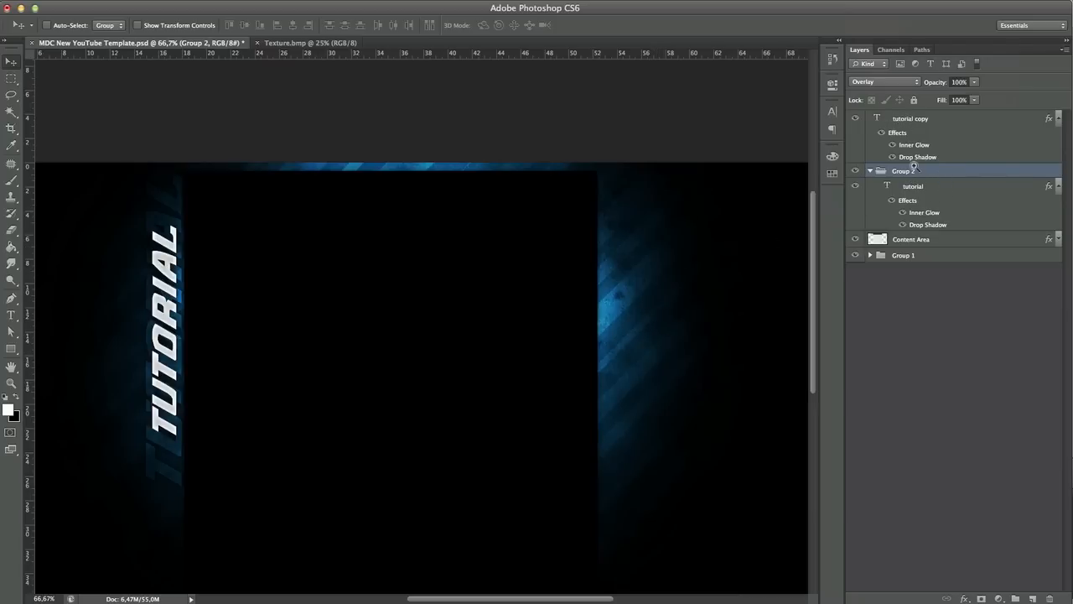
# Group the tutorial copy layer together with the Overlay group and its enlarged text
pyautogui.click(909, 120)
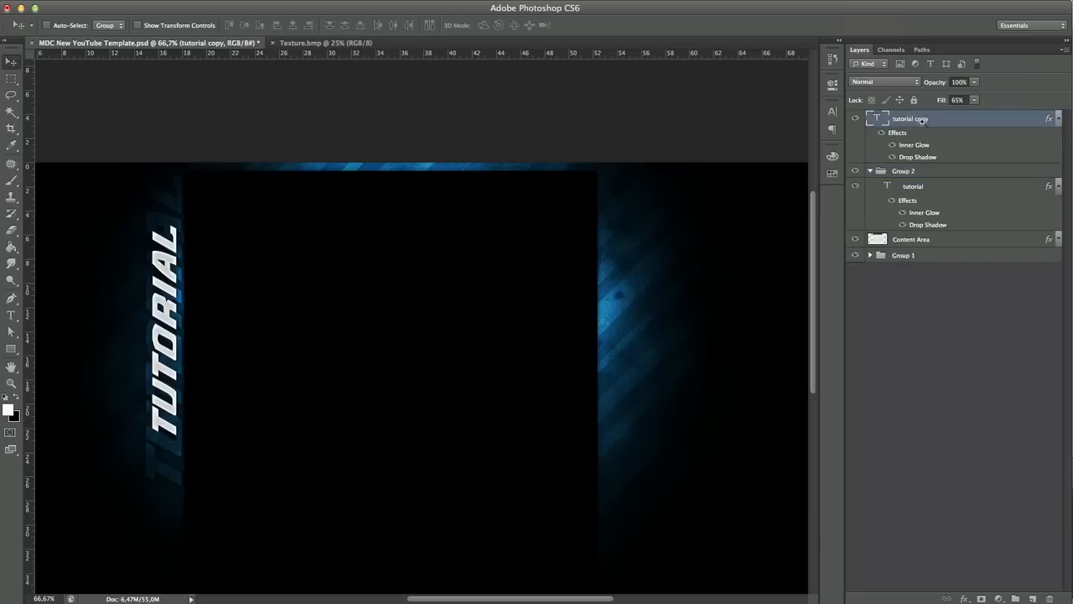
pyautogui.keyDown('shift'); pyautogui.click(944, 187); pyautogui.keyUp('shift')
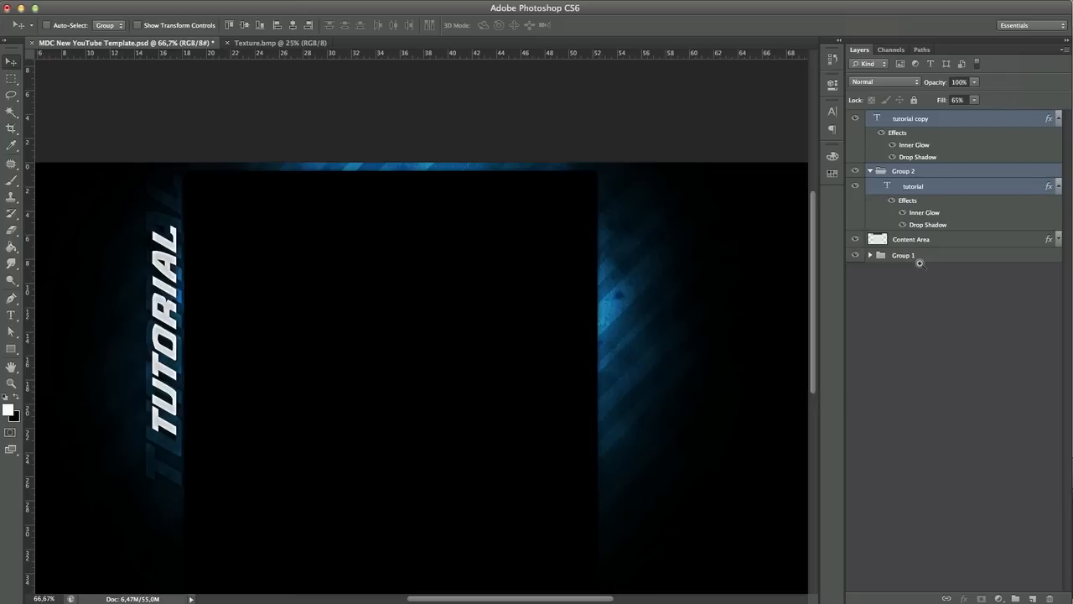
pyautogui.hotkey('ctrl', 'g')
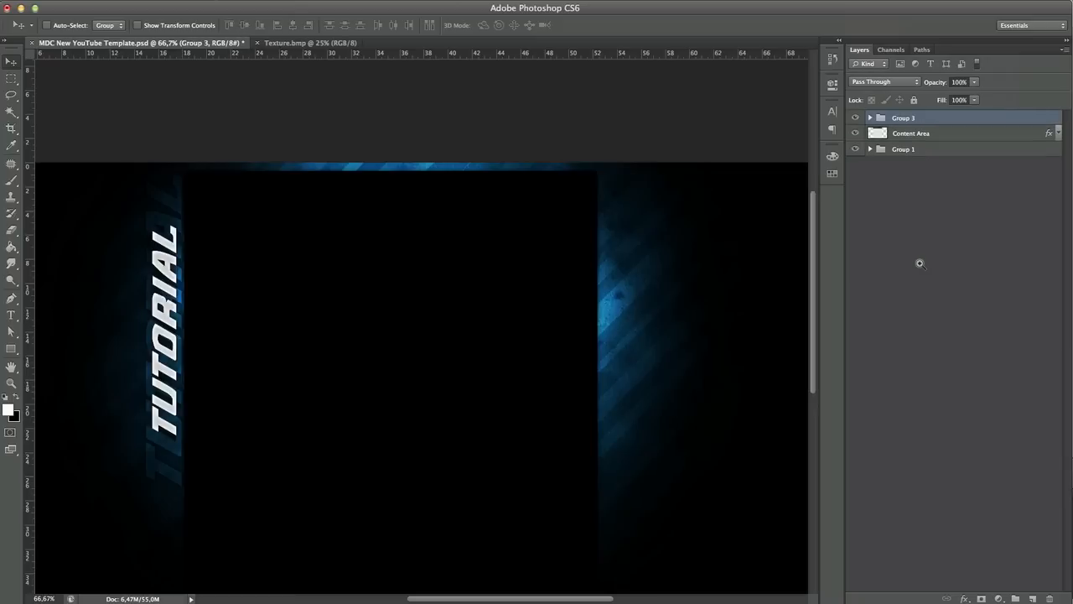
# Duplicate the combined TUTORIAL text group within the same document and rotate the duplicate by 180°
pyautogui.rightClick(956, 120)
pyautogui.click(915, 147)
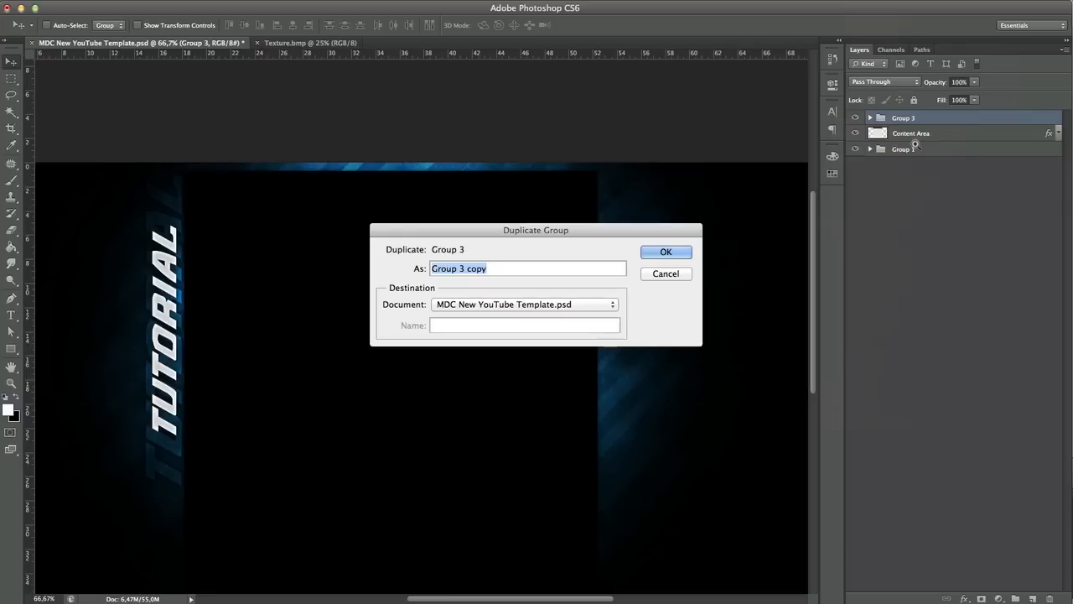
pyautogui.click(665, 252)
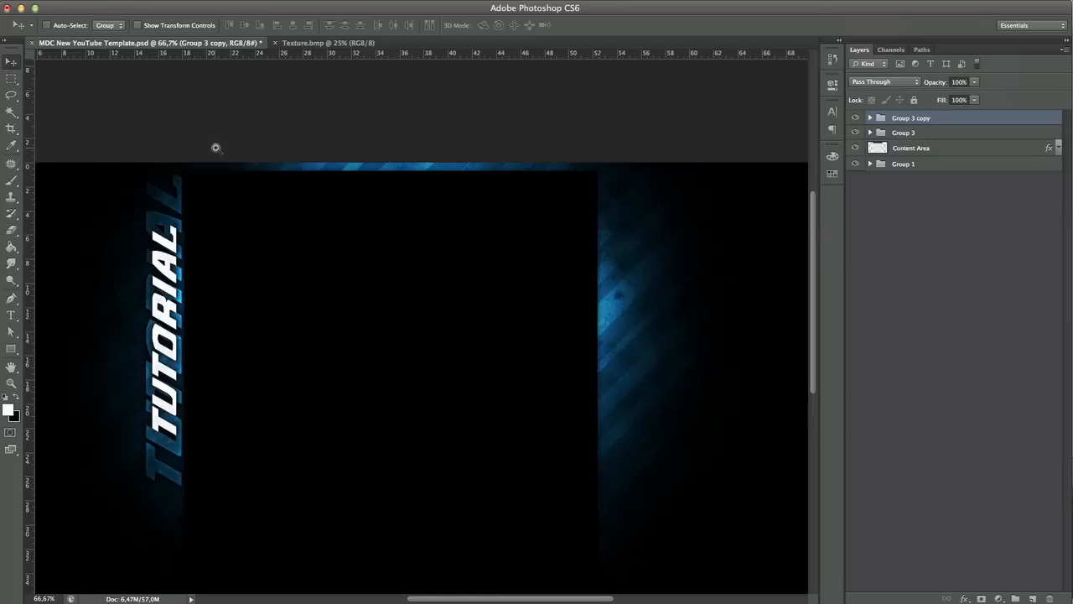
pyautogui.click(134, 0)
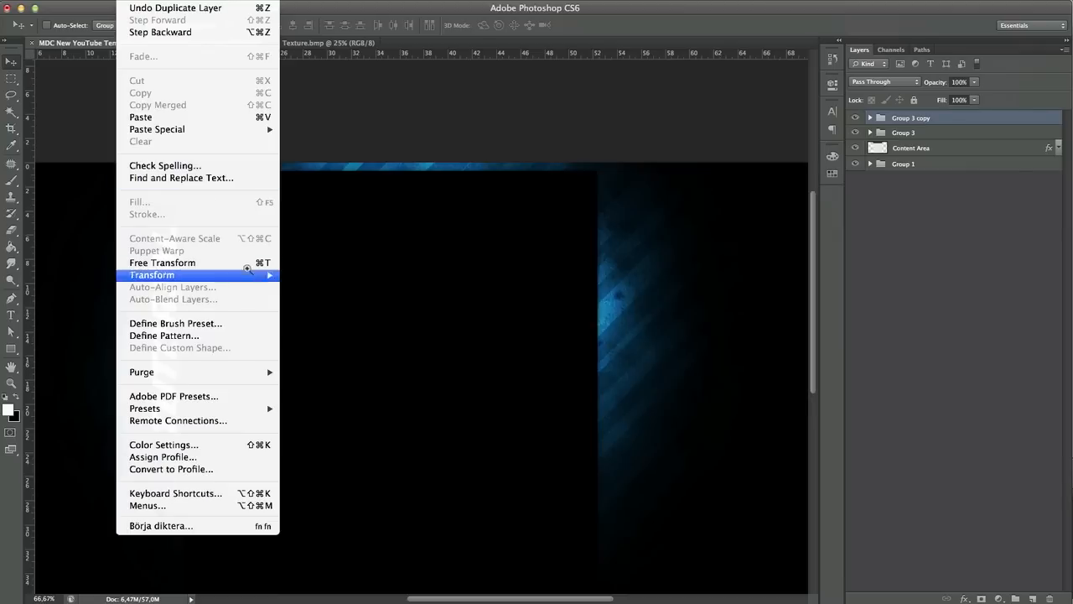
pyautogui.moveTo(252, 275)
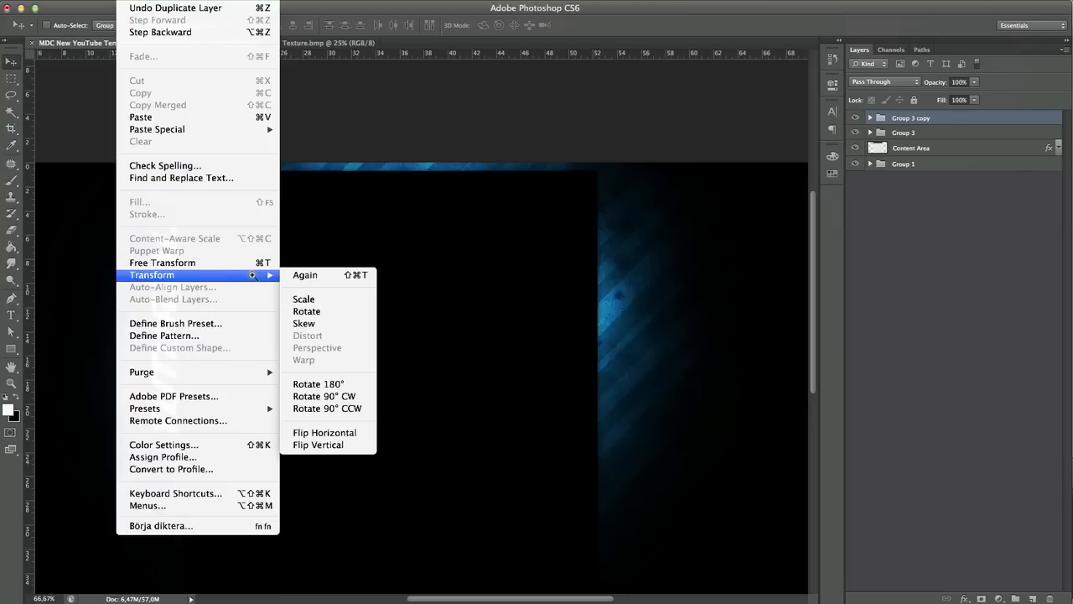
pyautogui.click(341, 387)
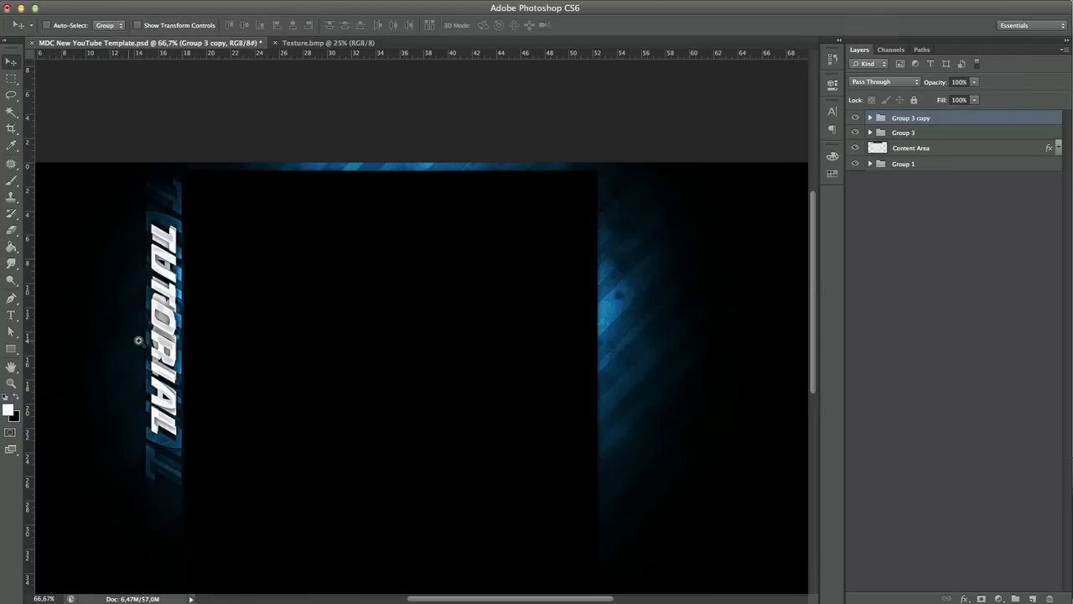
# Move the rotated TUTORIAL group across the content area to just outside its right edge, level with the original text
pyautogui.moveTo(139, 343); pyautogui.dragTo(581, 333)
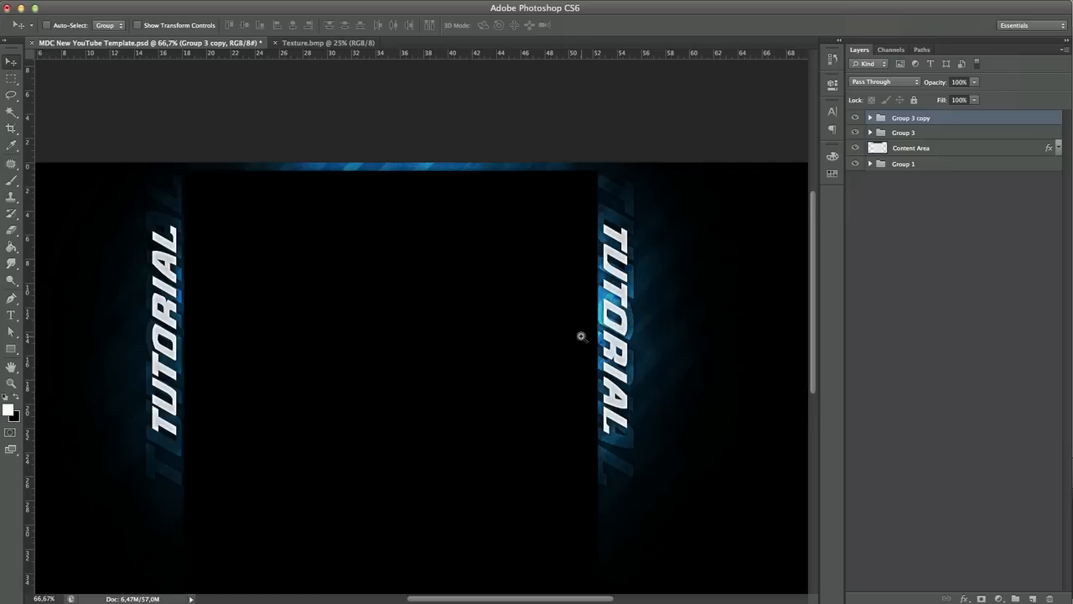
pyautogui.click(581, 336)
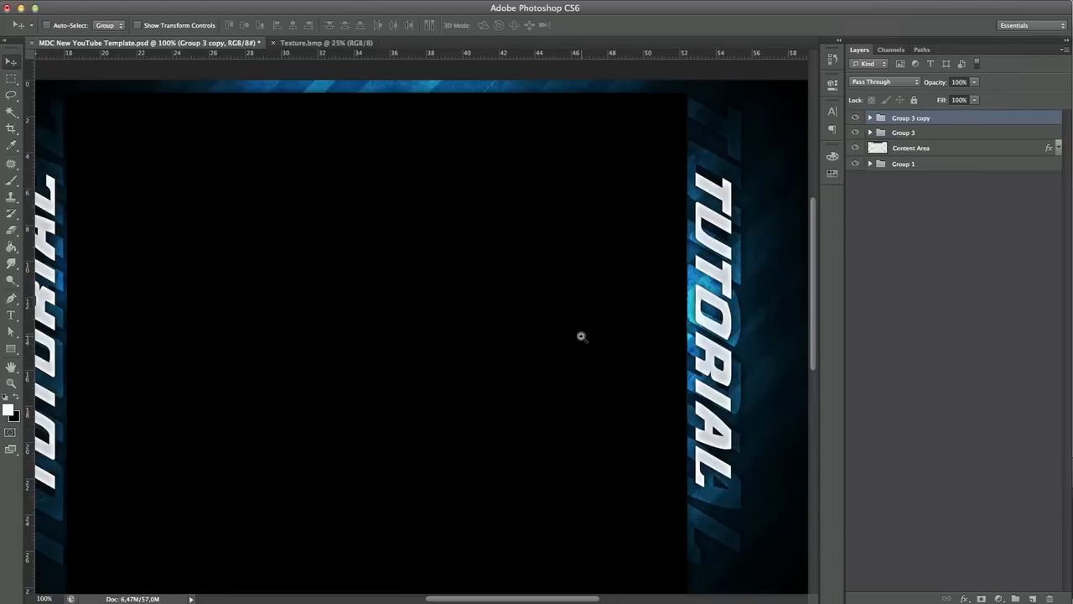
pyautogui.hscroll(-2, 581, 336)
pyautogui.hscroll(-1, 581, 336)
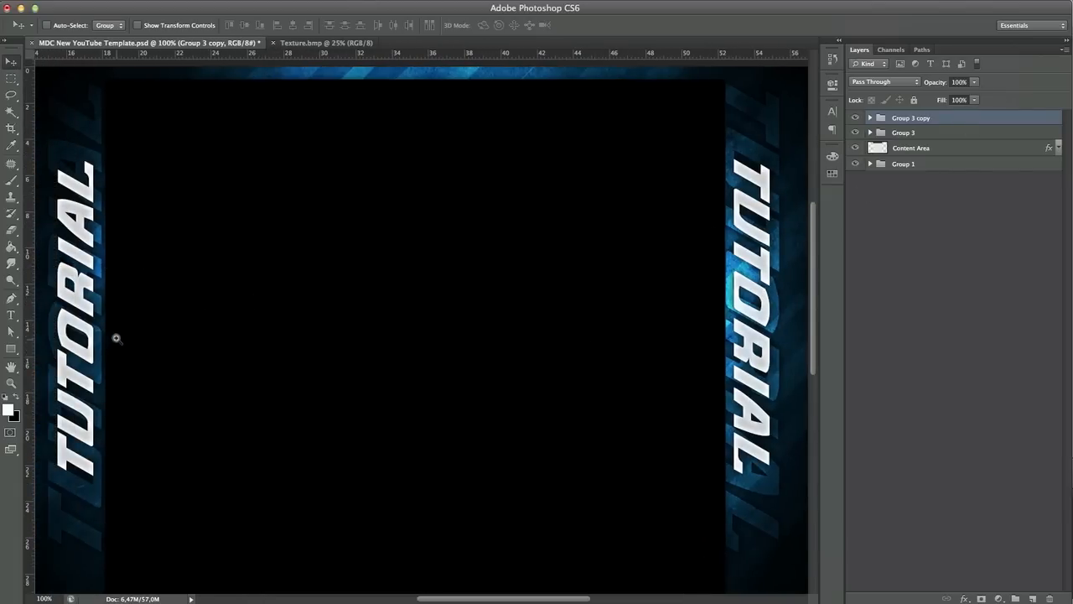
# Nudge the rotated TUTORIAL group about 8 px further right, away from the content area's right edge
pyautogui.hscroll(5, 289, 322)
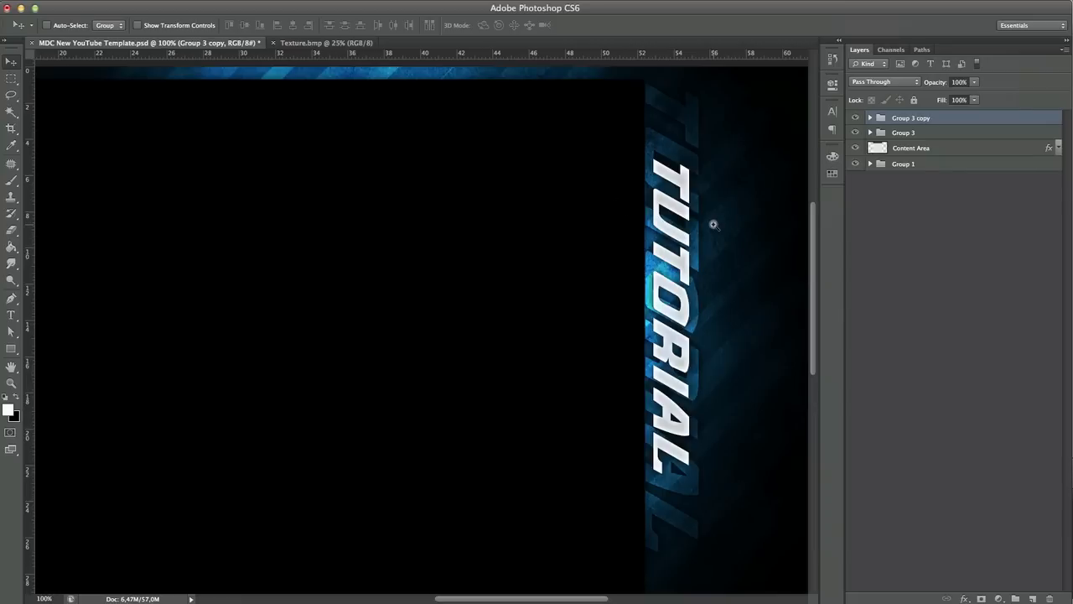
pyautogui.press('Right')
pyautogui.press('Right')
pyautogui.press('Right')
pyautogui.press('Right')
pyautogui.press('Right')
pyautogui.press('Right')
pyautogui.press('Right')
pyautogui.press('Right')
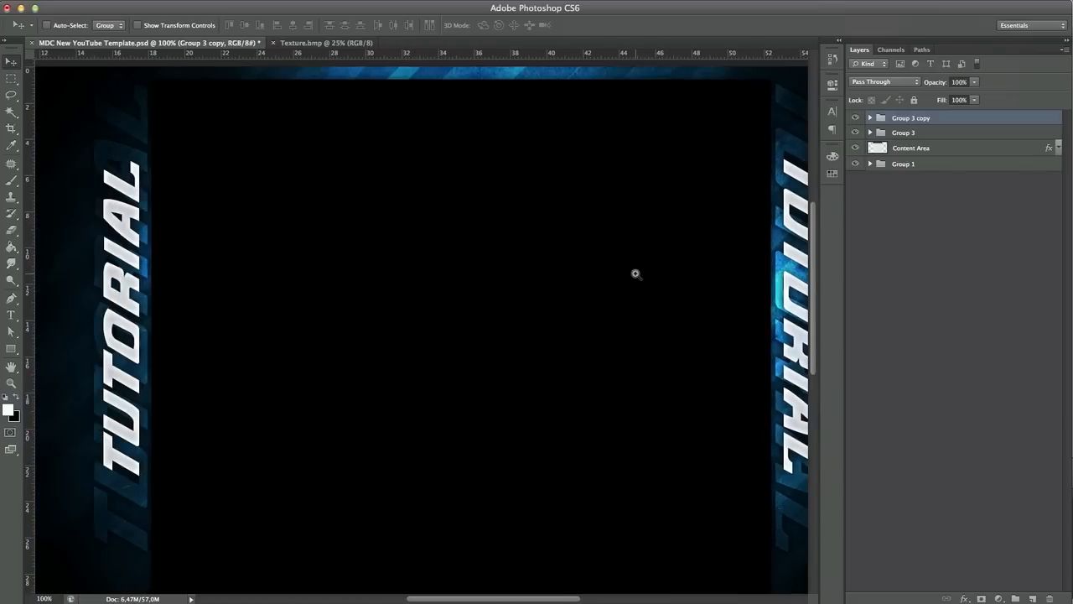
# Examine the whole background, comparing how the two TUTORIAL texts sit on either side of the content area
pyautogui.press('super+minus')
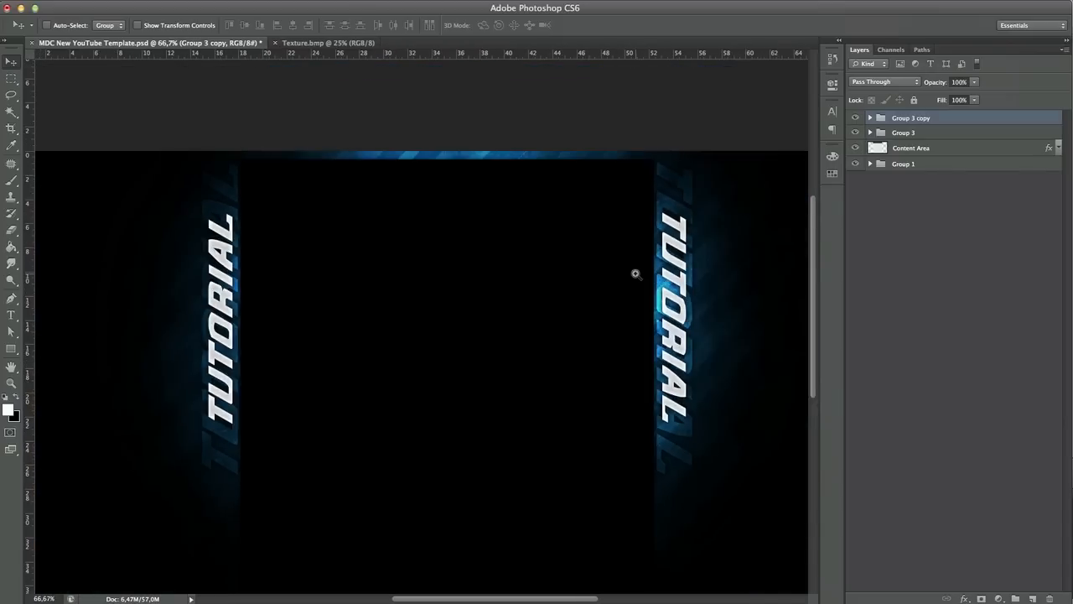
pyautogui.hscroll(5, 605, 290)
pyautogui.press('z')
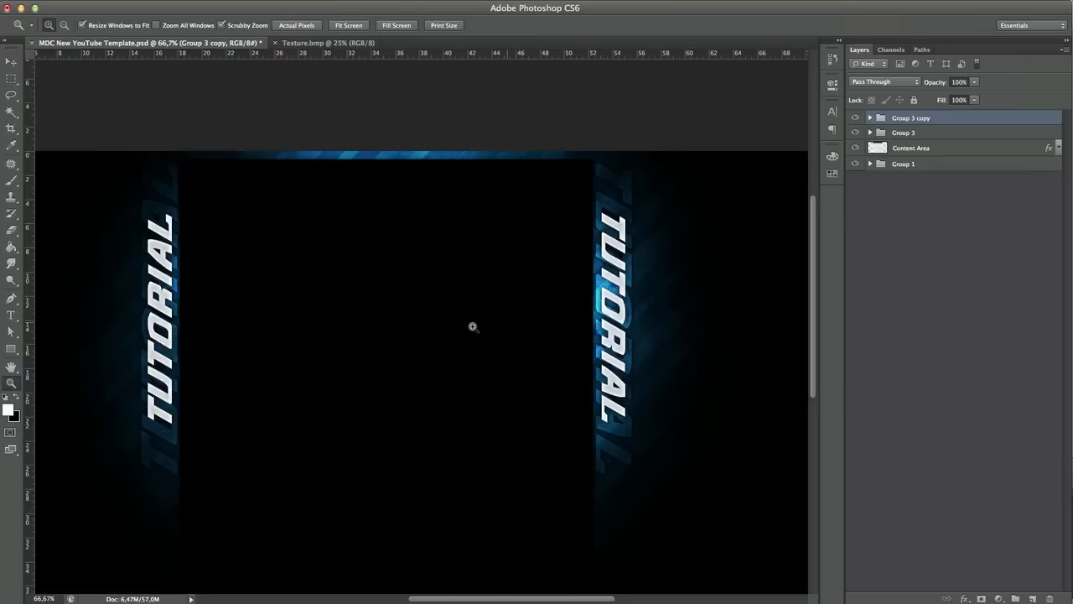
pyautogui.moveTo(481, 324); pyautogui.dragTo(489, 325)
pyautogui.hscroll(-5, 489, 325)
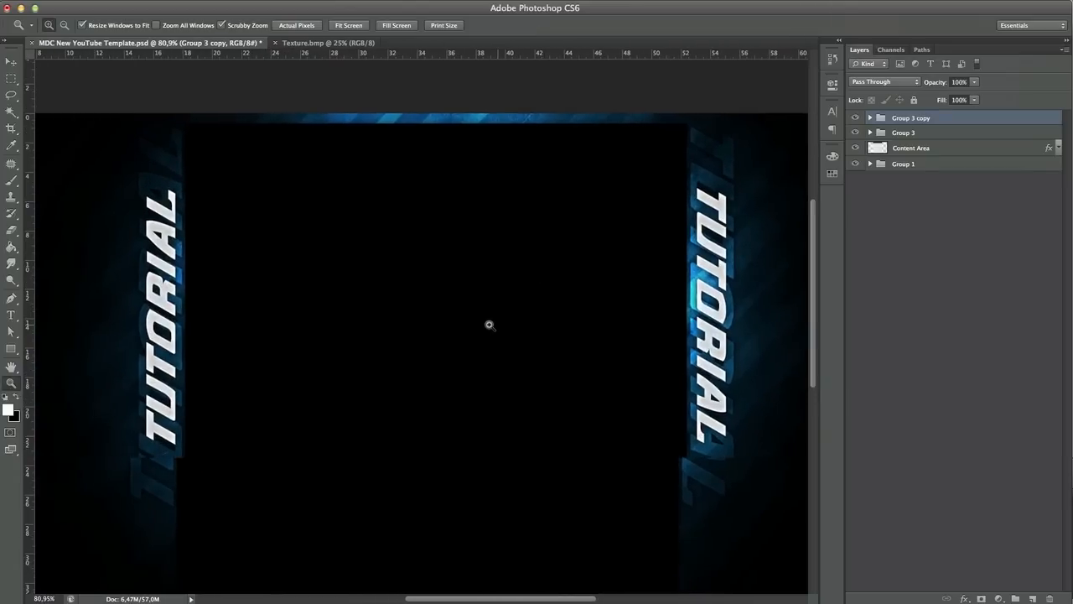
pyautogui.hscroll(4, 489, 325)
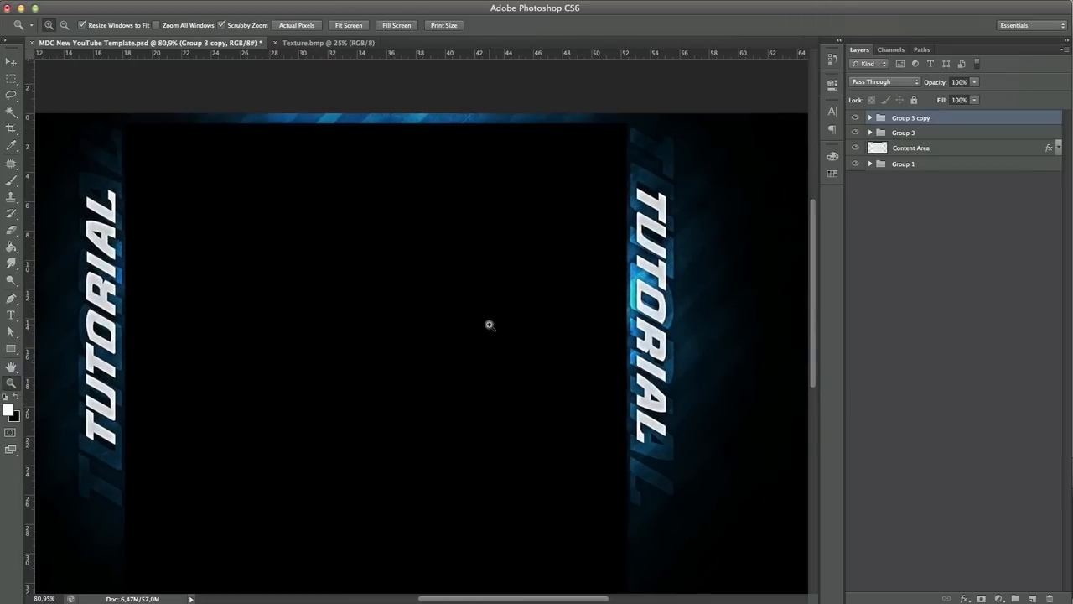
pyautogui.hscroll(-2, 489, 325)
pyautogui.scroll(1, 489, 325)
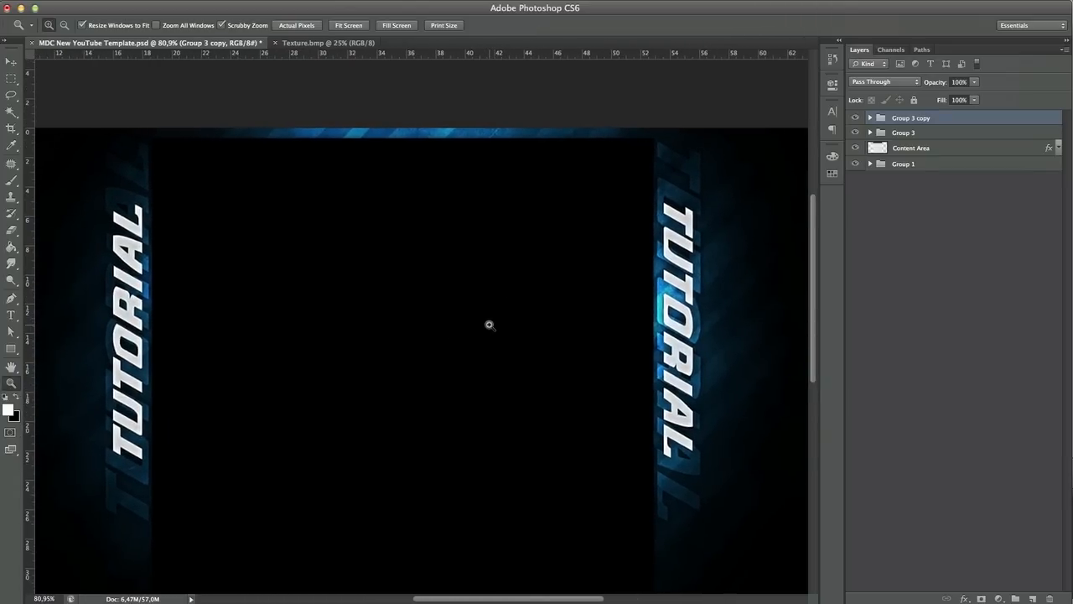
pyautogui.hscroll(-5, 488, 324)
pyautogui.scroll(-2, 489, 325)
pyautogui.hscroll(3, 489, 324)
pyautogui.scroll(-1, 489, 325)
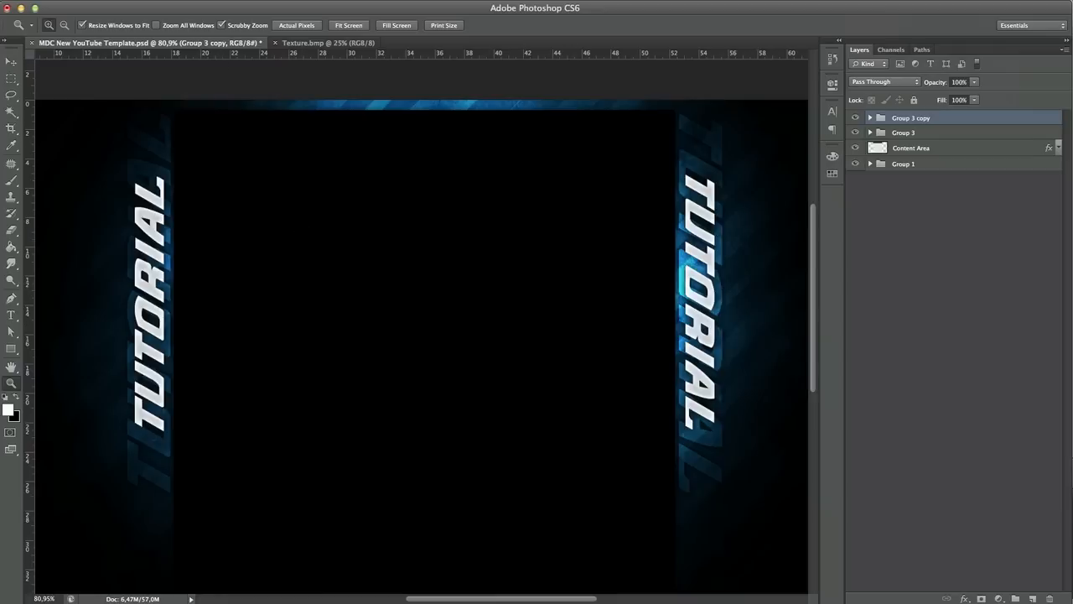
# Preview the background as a web export with the PNG-24 preset, inspect both sides, and close the export without saving
pyautogui.click(102, 0)
pyautogui.click(141, 166)
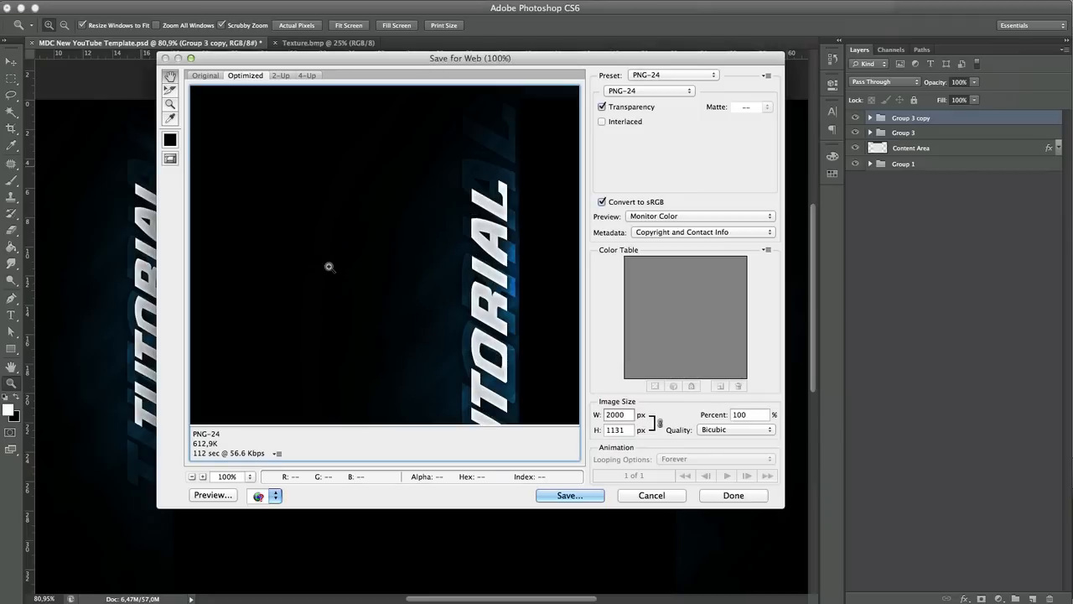
pyautogui.click(668, 76)
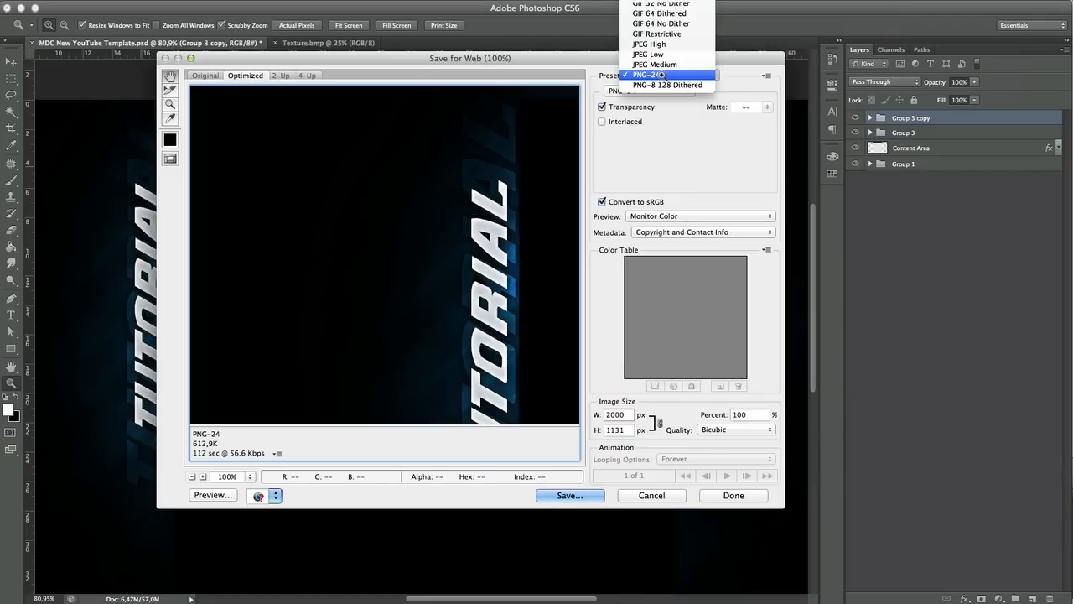
pyautogui.click(660, 74)
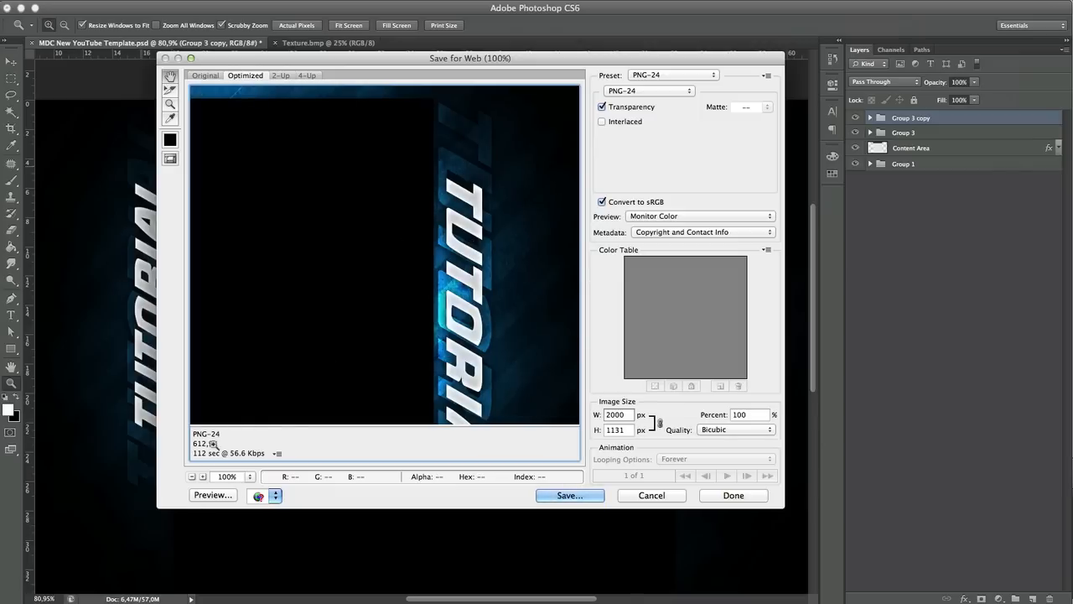
pyautogui.hscroll(6, 447, 231)
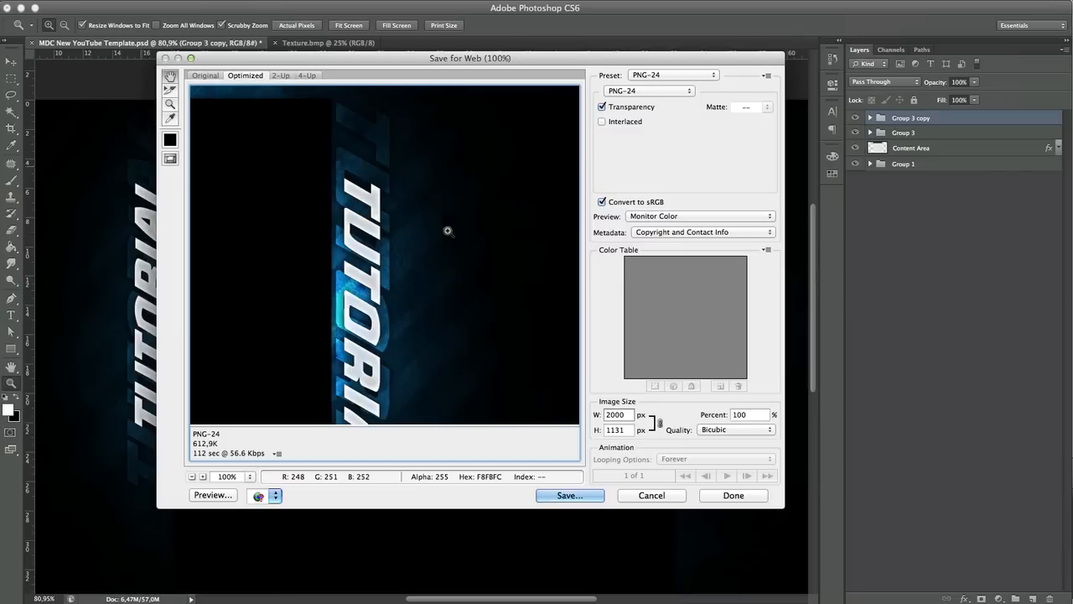
pyautogui.hscroll(-5, 448, 230)
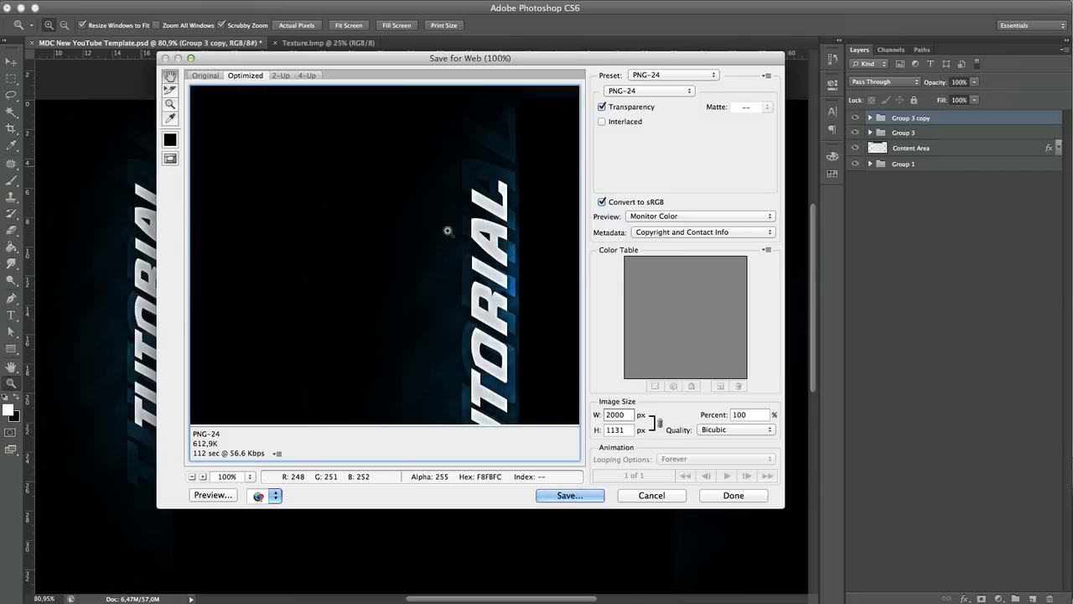
pyautogui.hscroll(8, 448, 231)
pyautogui.hscroll(-2, 448, 231)
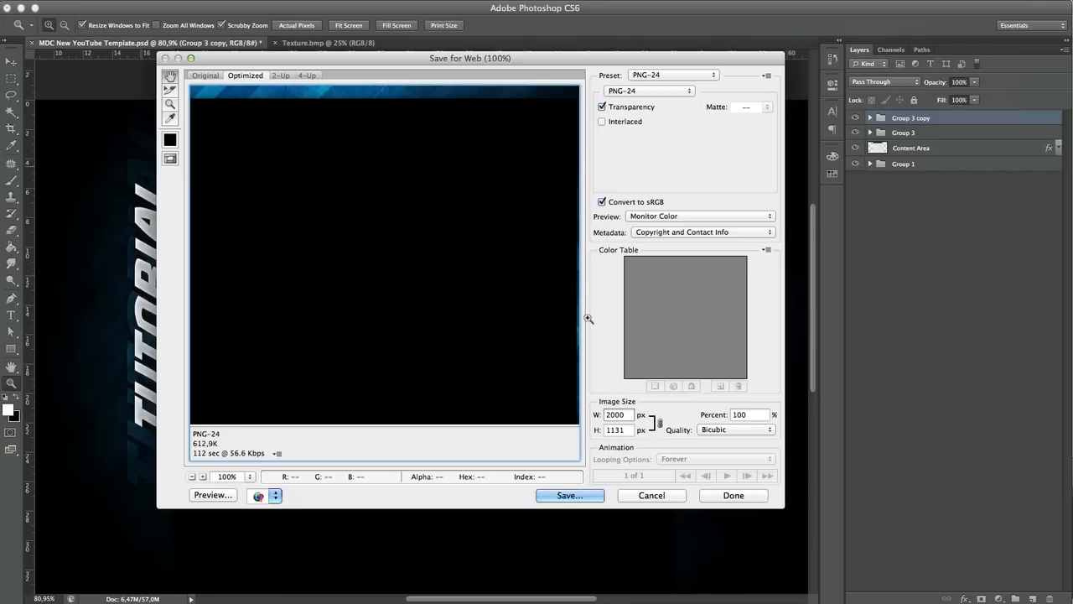
pyautogui.click(652, 495)
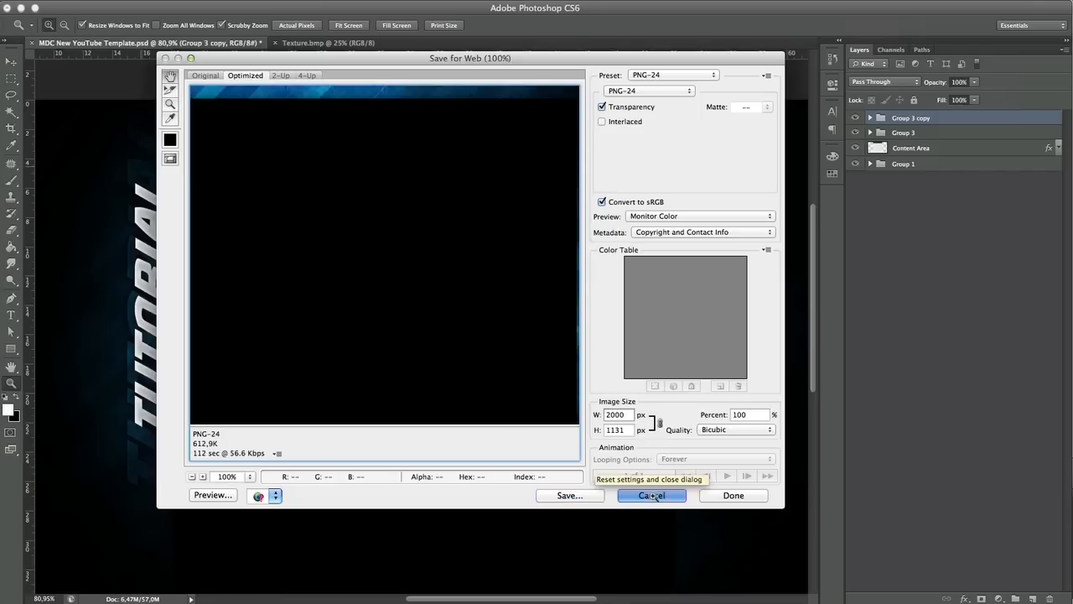